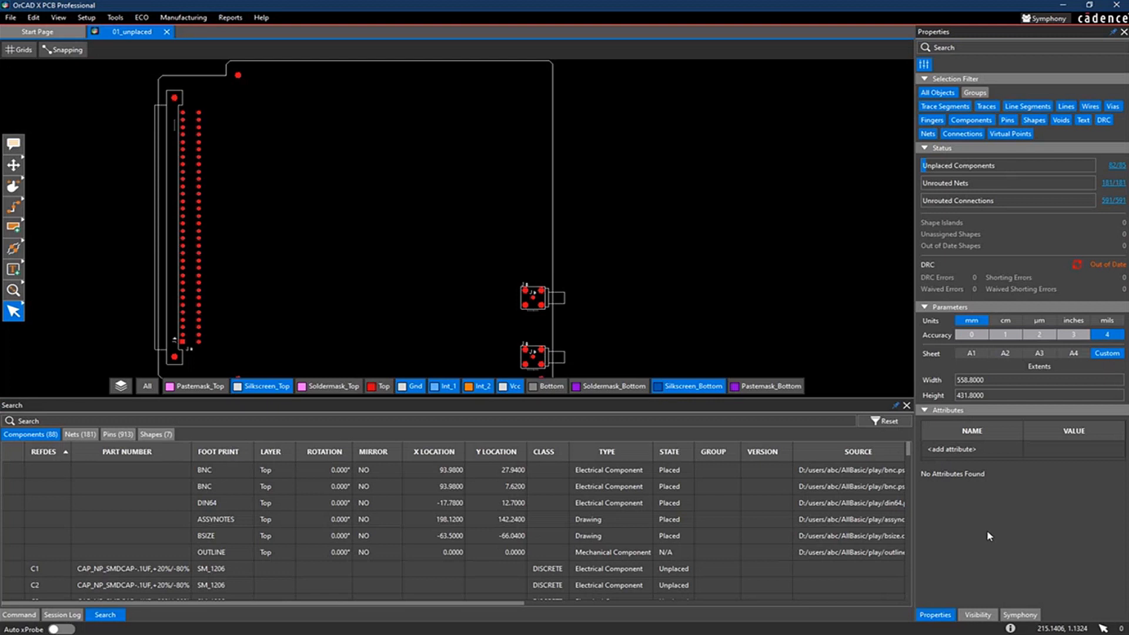
{"action": "left_click", "coordinate": [985, 614]}
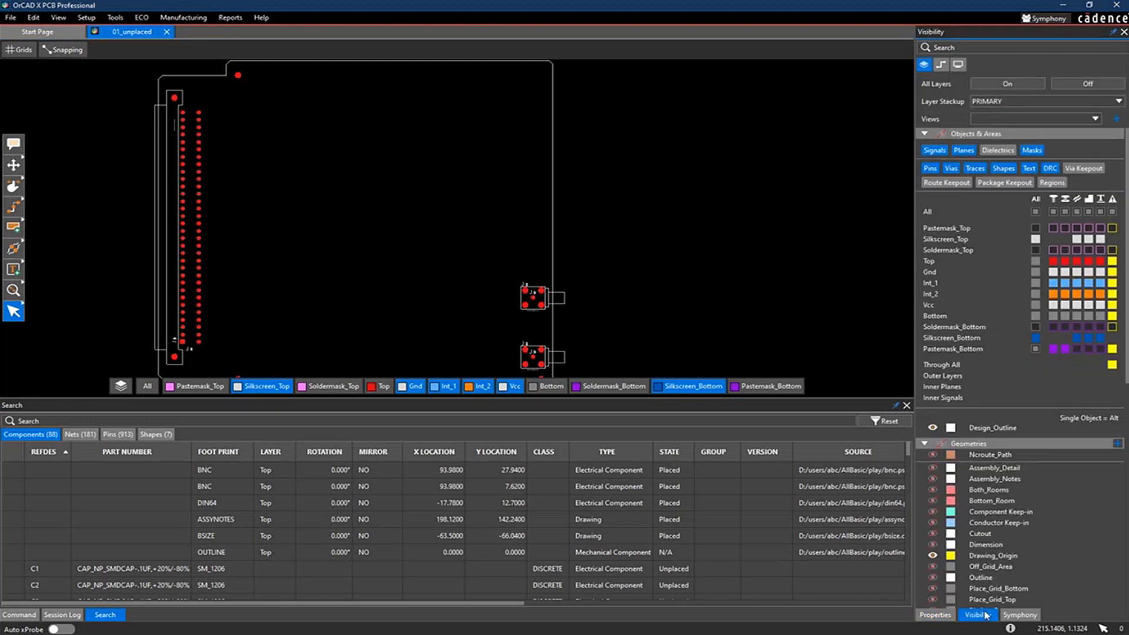
{"action": "left_click", "coordinate": [939, 614]}
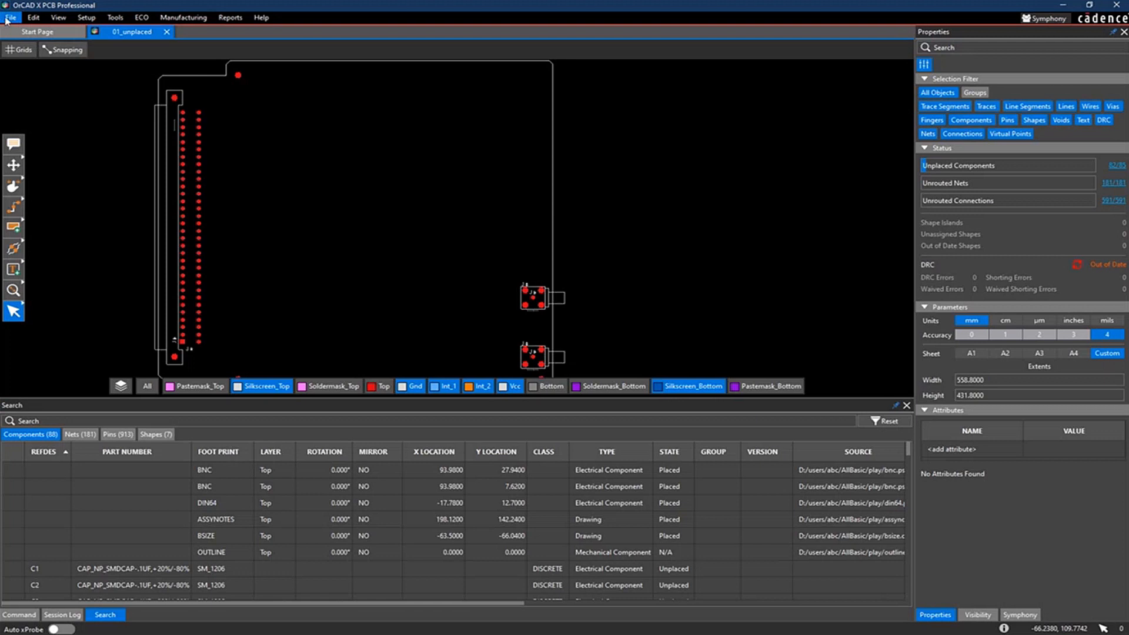
{"action": "left_click", "coordinate": [9, 18]}
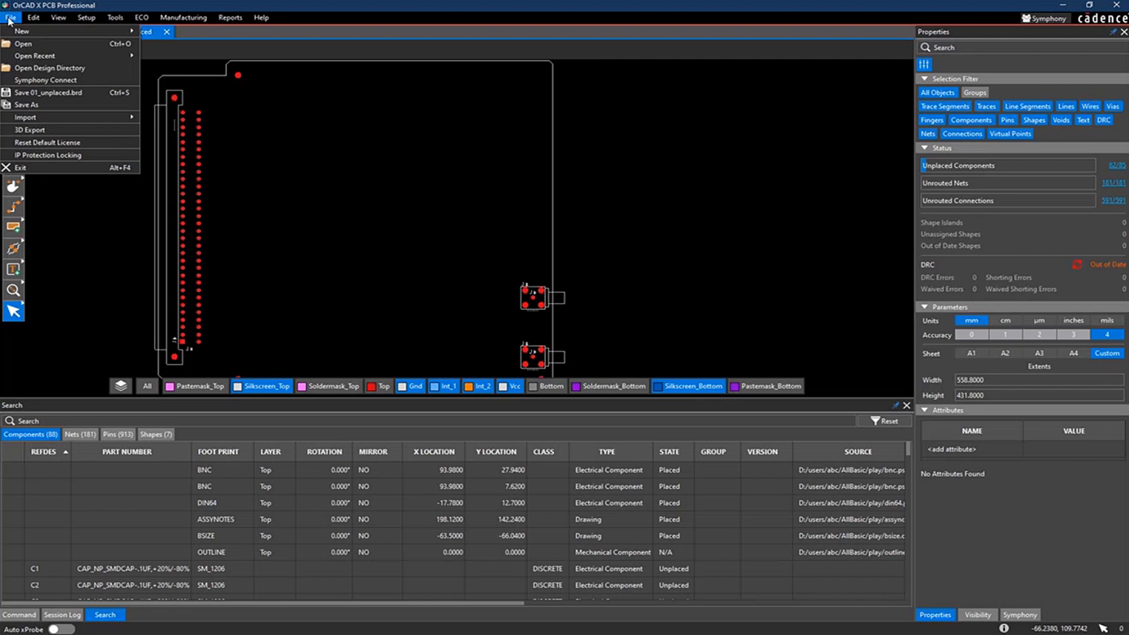
{"action": "mouse_move", "coordinate": [18, 120]}
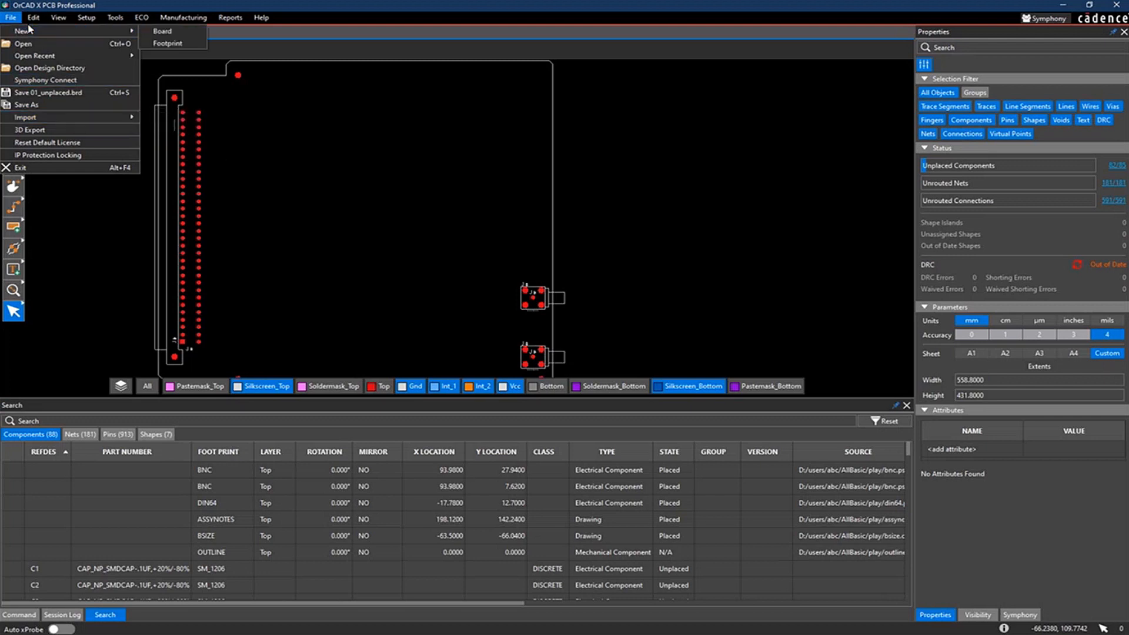
{"action": "mouse_move", "coordinate": [34, 19]}
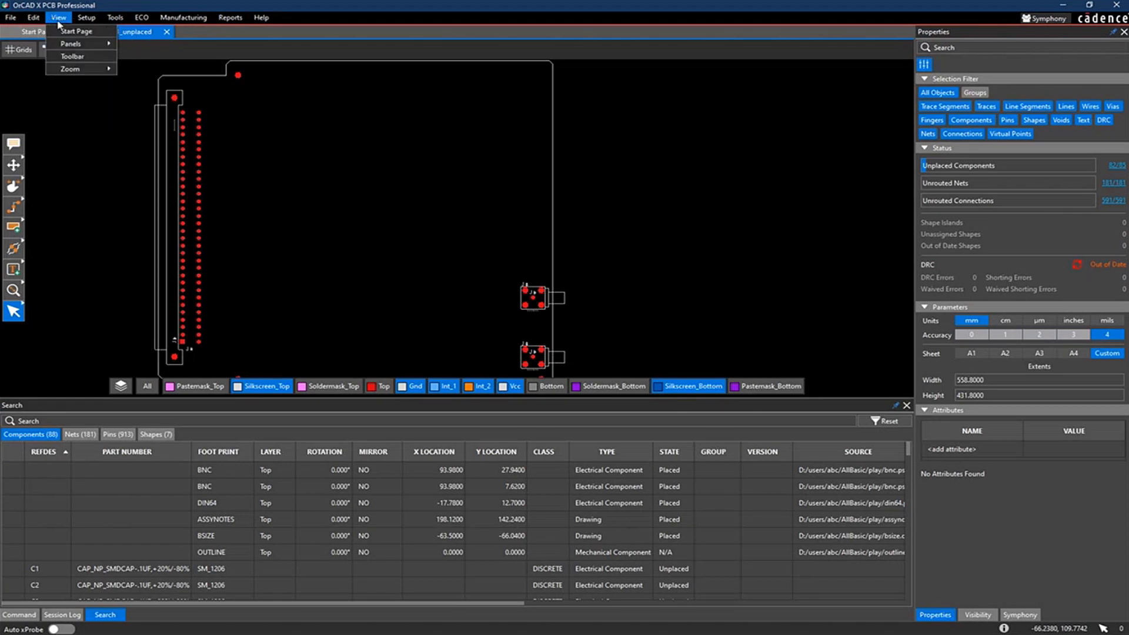
{"action": "mouse_move", "coordinate": [69, 47]}
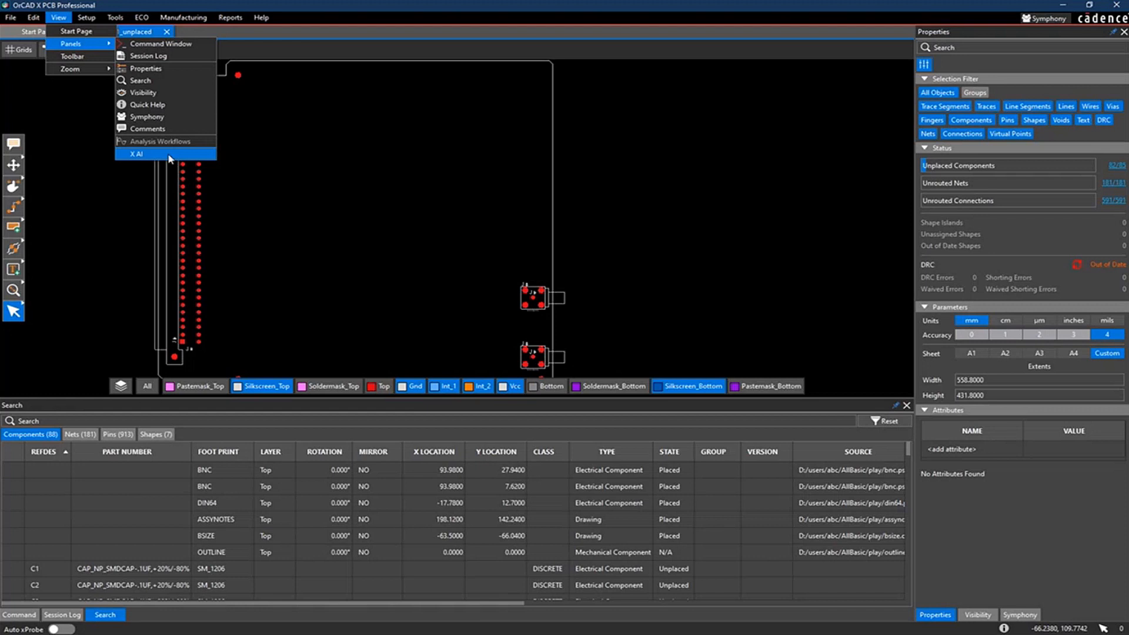
{"action": "left_click", "coordinate": [59, 17]}
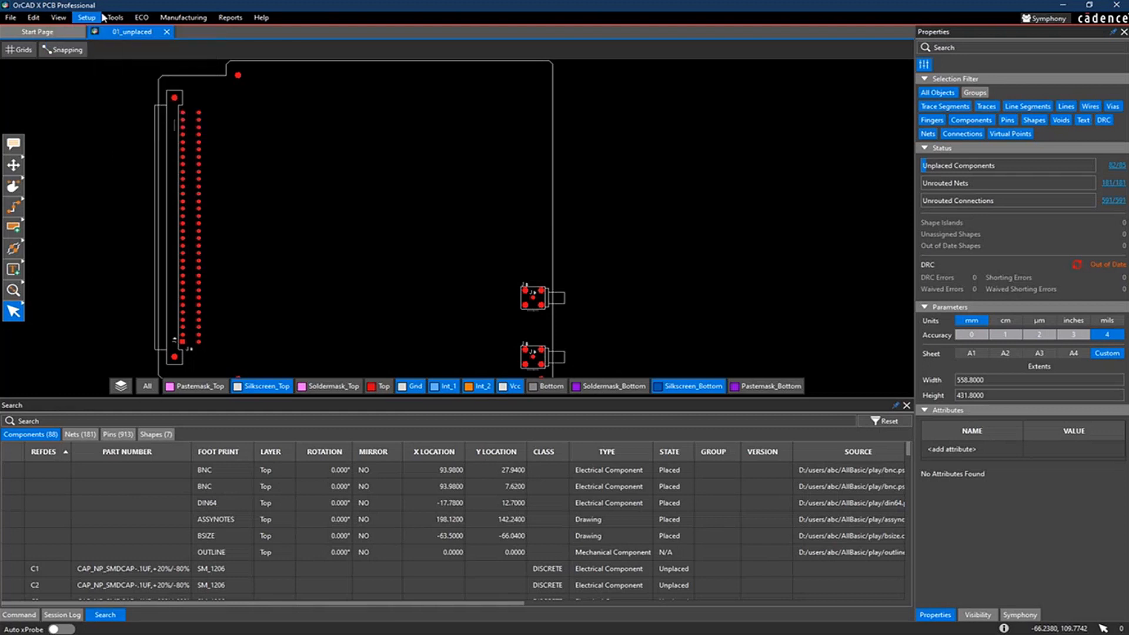
Review the design parameters for shapes, pad suppression, and teardrops and tapers
{"action": "left_click", "coordinate": [83, 17]}
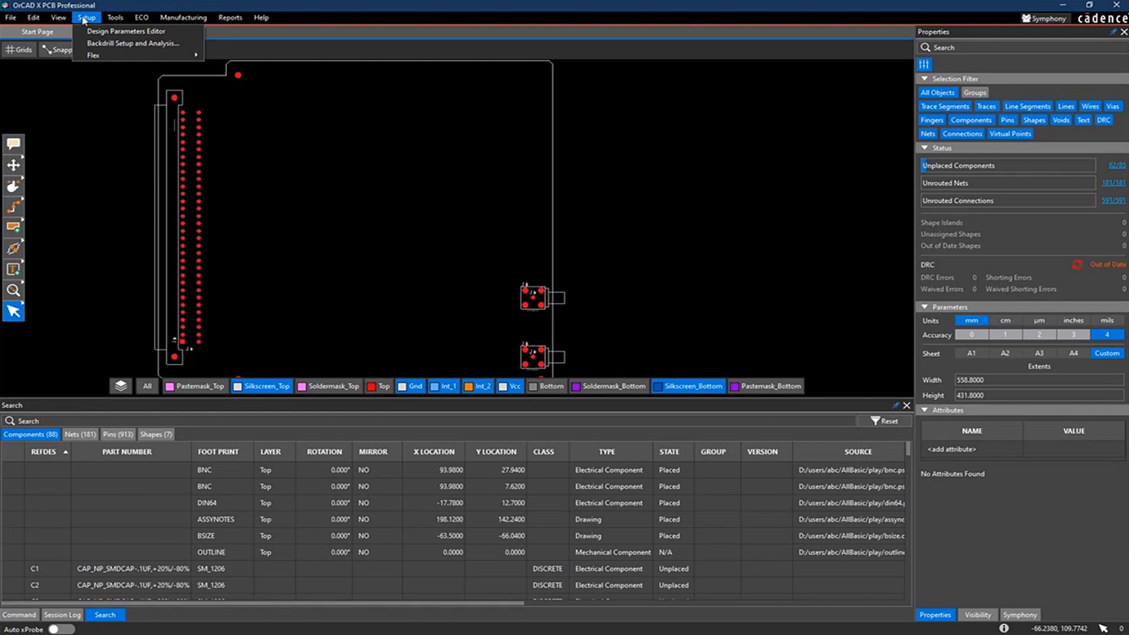
{"action": "left_click", "coordinate": [89, 32]}
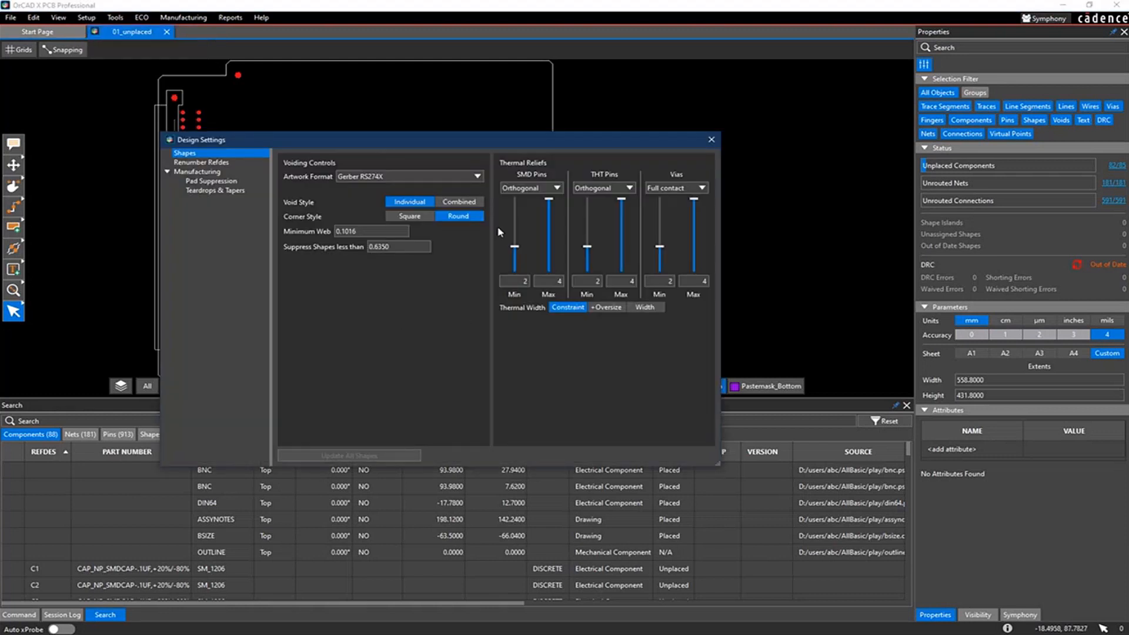
{"action": "left_click", "coordinate": [229, 181]}
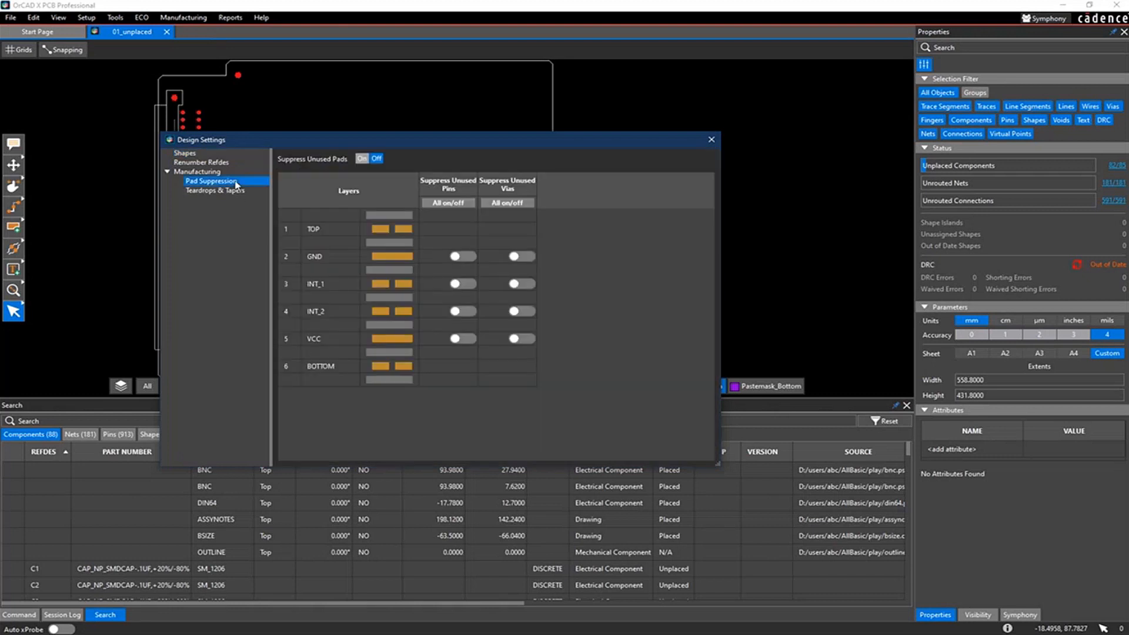
{"action": "left_click", "coordinate": [239, 193]}
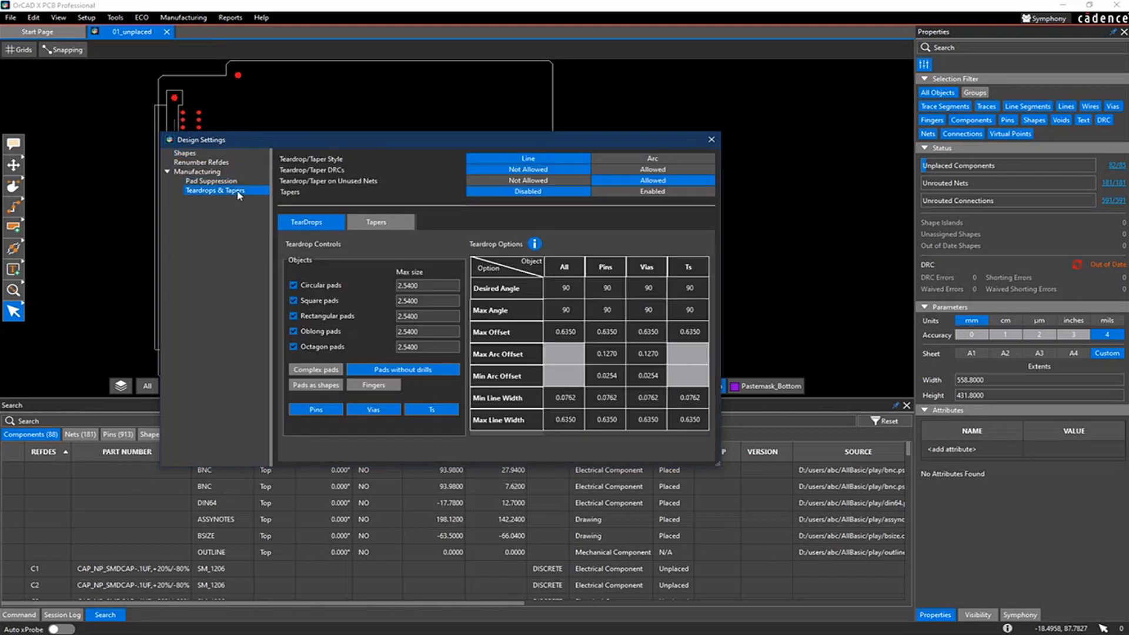
{"action": "left_click", "coordinate": [709, 147]}
{"action": "left_click", "coordinate": [85, 19]}
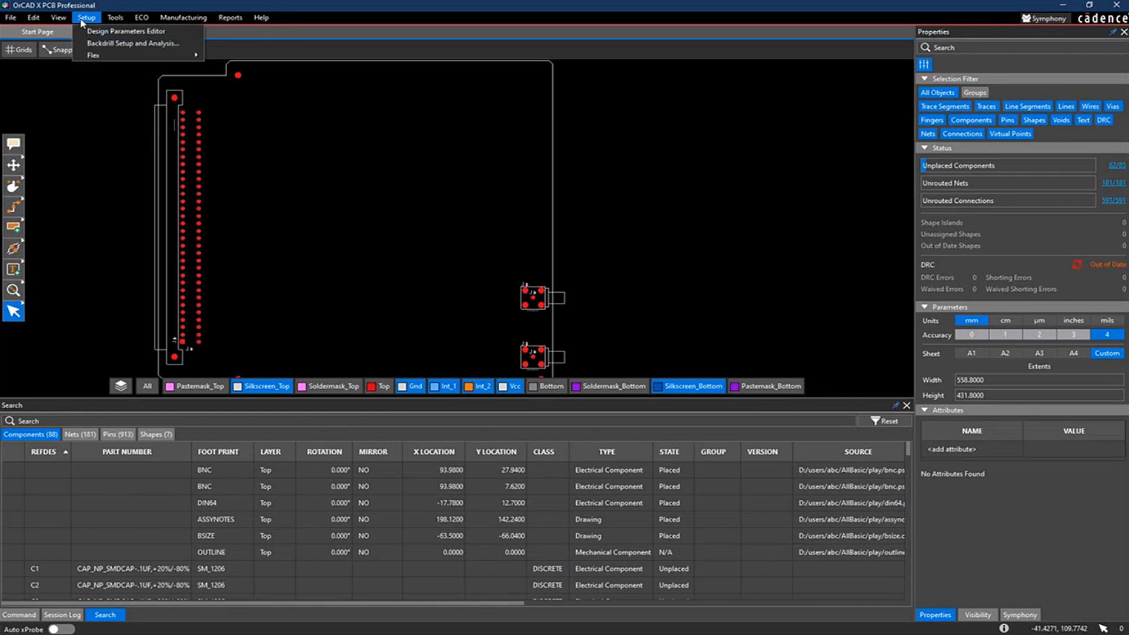
{"action": "mouse_move", "coordinate": [97, 54]}
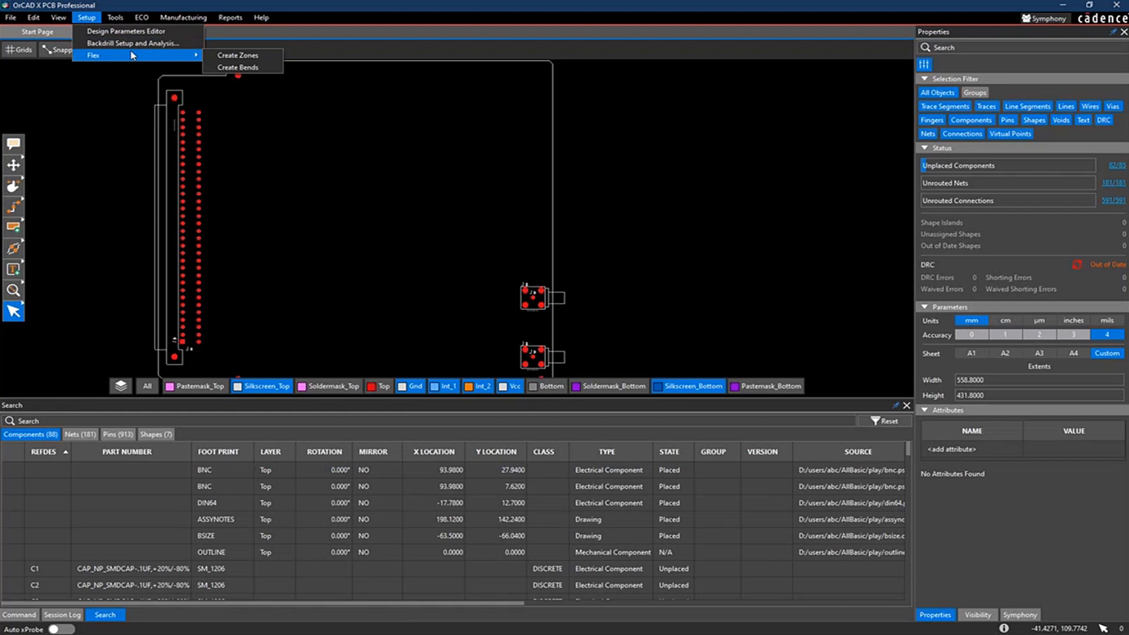
{"action": "mouse_move", "coordinate": [123, 19]}
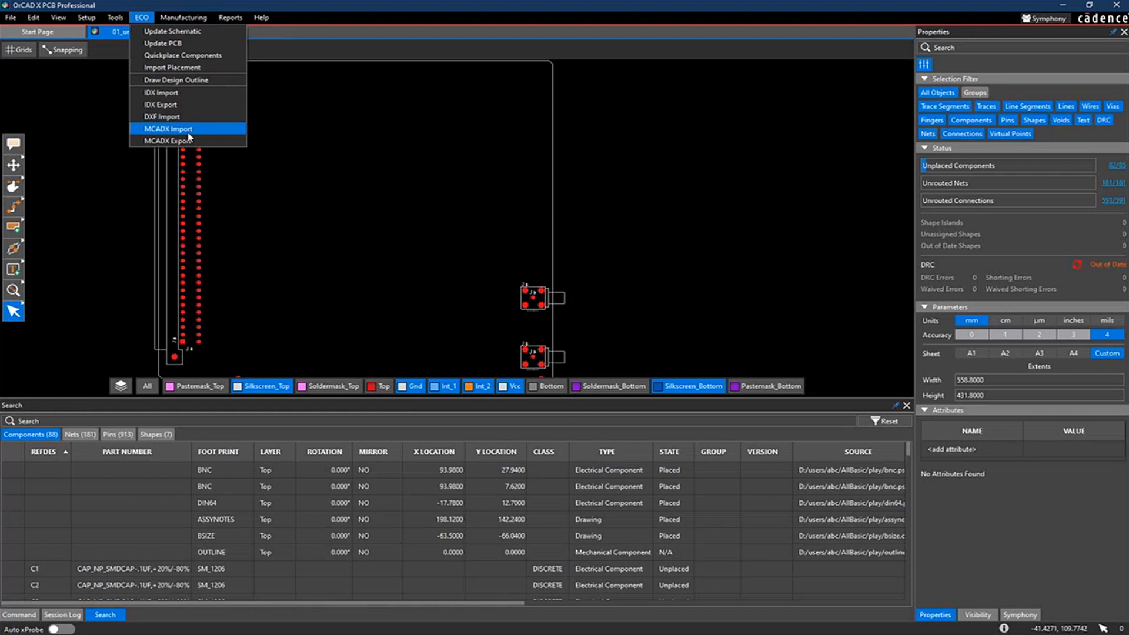
{"action": "mouse_move", "coordinate": [189, 23]}
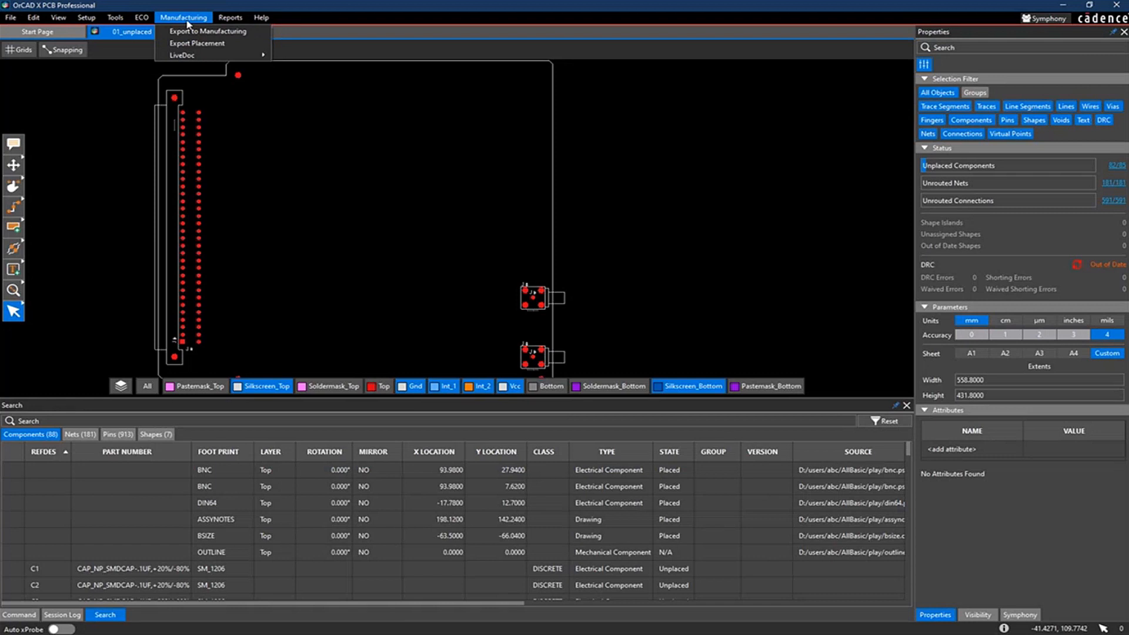
{"action": "mouse_move", "coordinate": [200, 56]}
{"action": "left_click", "coordinate": [18, 166]}
{"action": "mouse_move", "coordinate": [19, 167]}
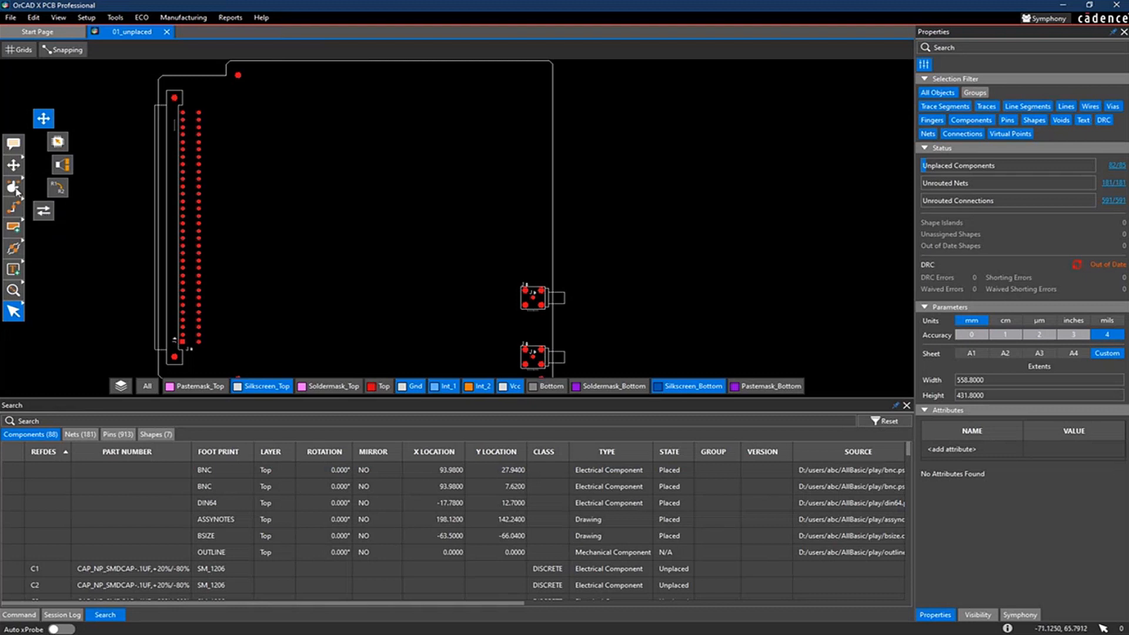
{"action": "mouse_move", "coordinate": [16, 190]}
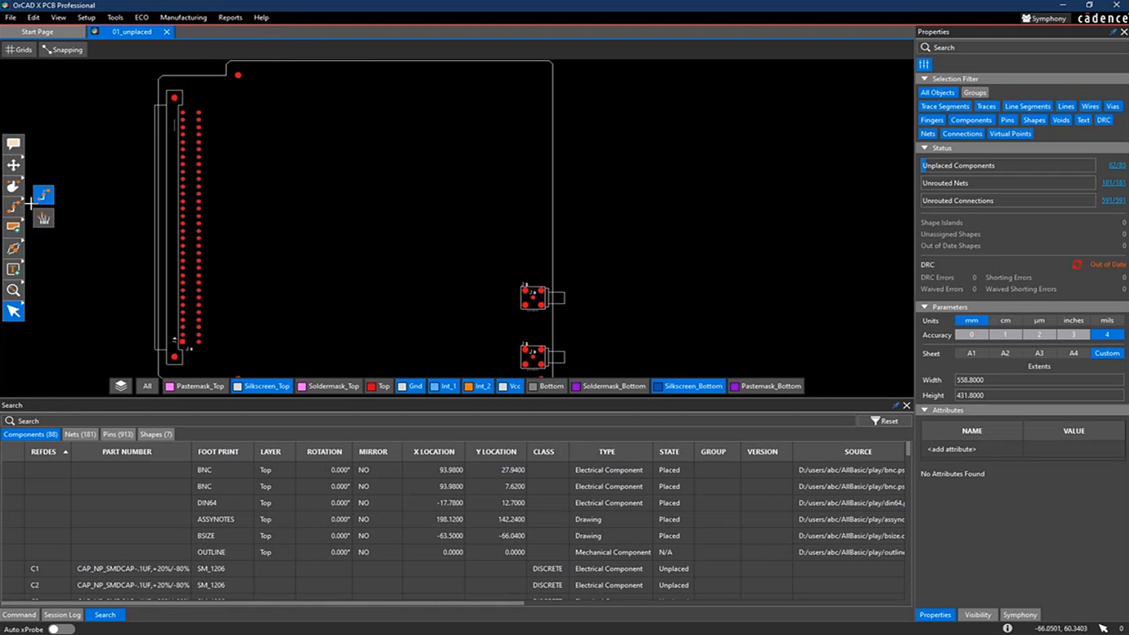
{"action": "left_click", "coordinate": [50, 196]}
Start the component placement command and look at its Cluster options, keeping Series as the placement method
{"action": "mouse_move", "coordinate": [27, 165]}
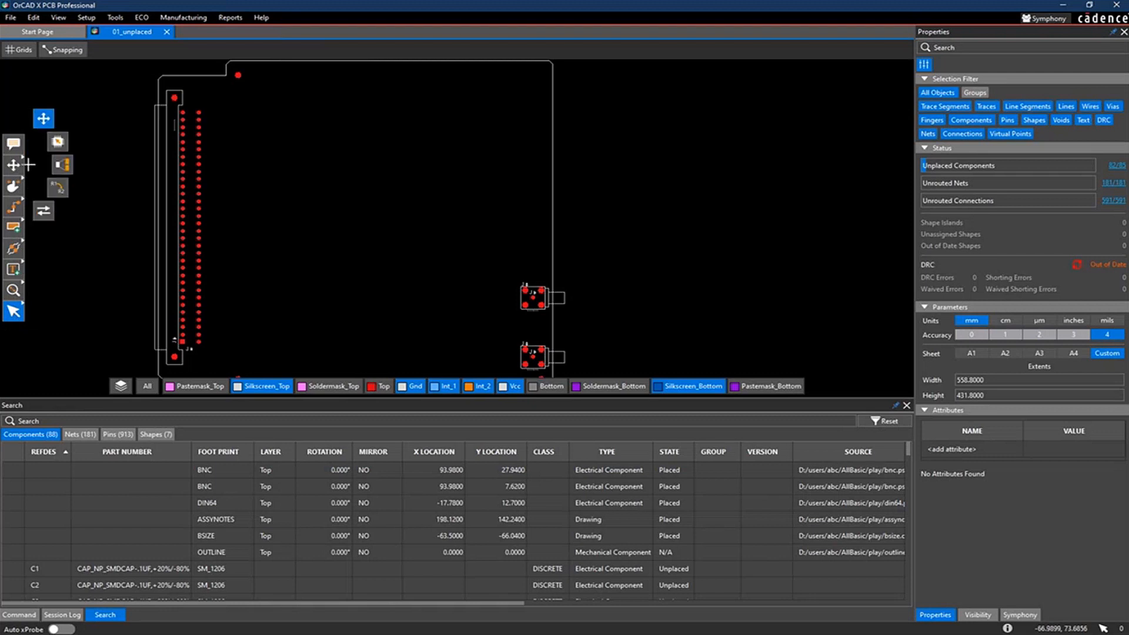
{"action": "left_click", "coordinate": [58, 143]}
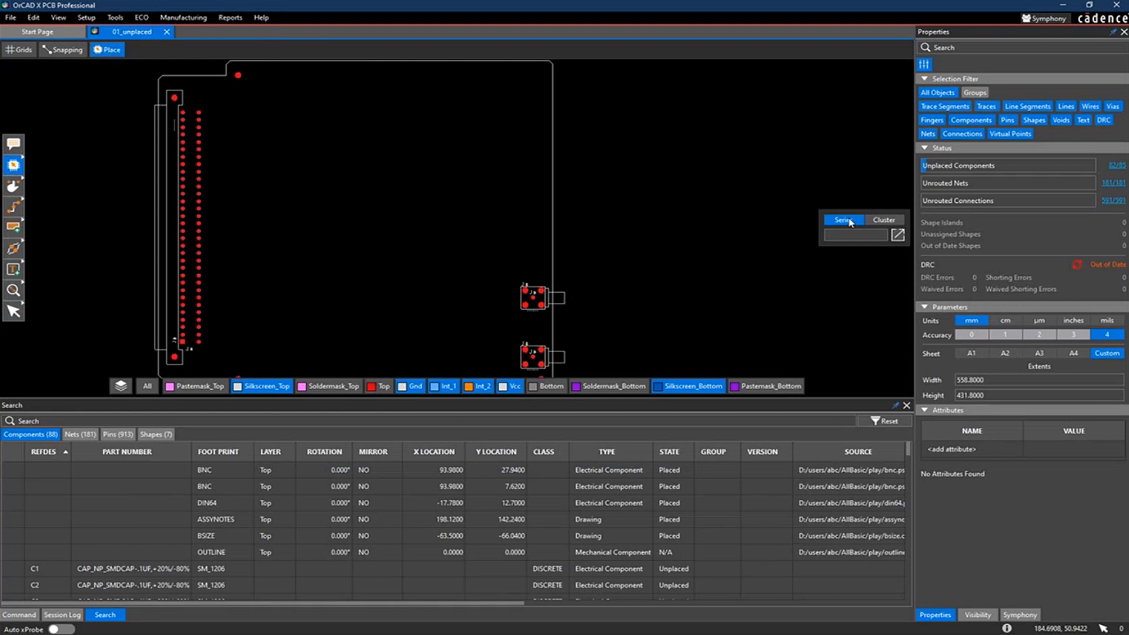
{"action": "left_click", "coordinate": [877, 220]}
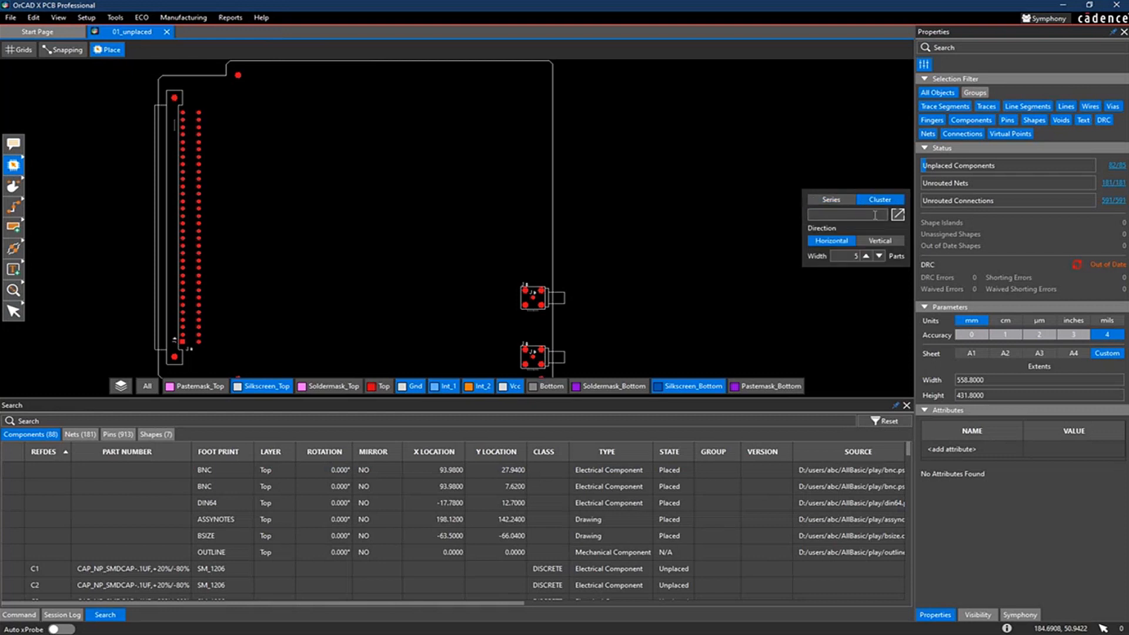
{"action": "left_click", "coordinate": [847, 201]}
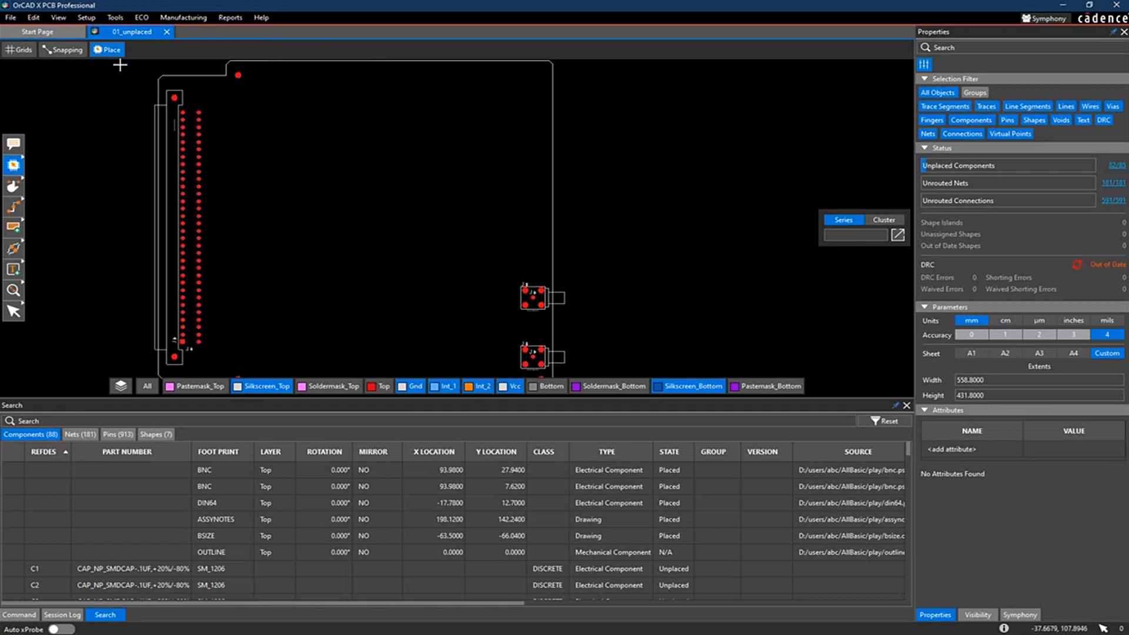
{"action": "left_click", "coordinate": [108, 50]}
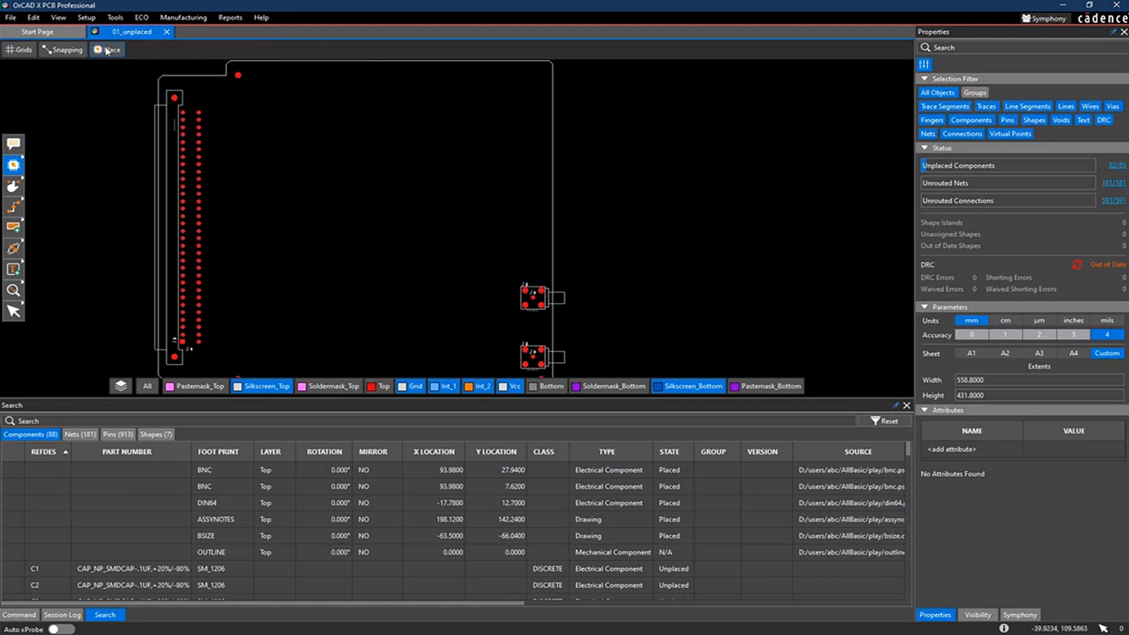
{"action": "left_click", "coordinate": [112, 52]}
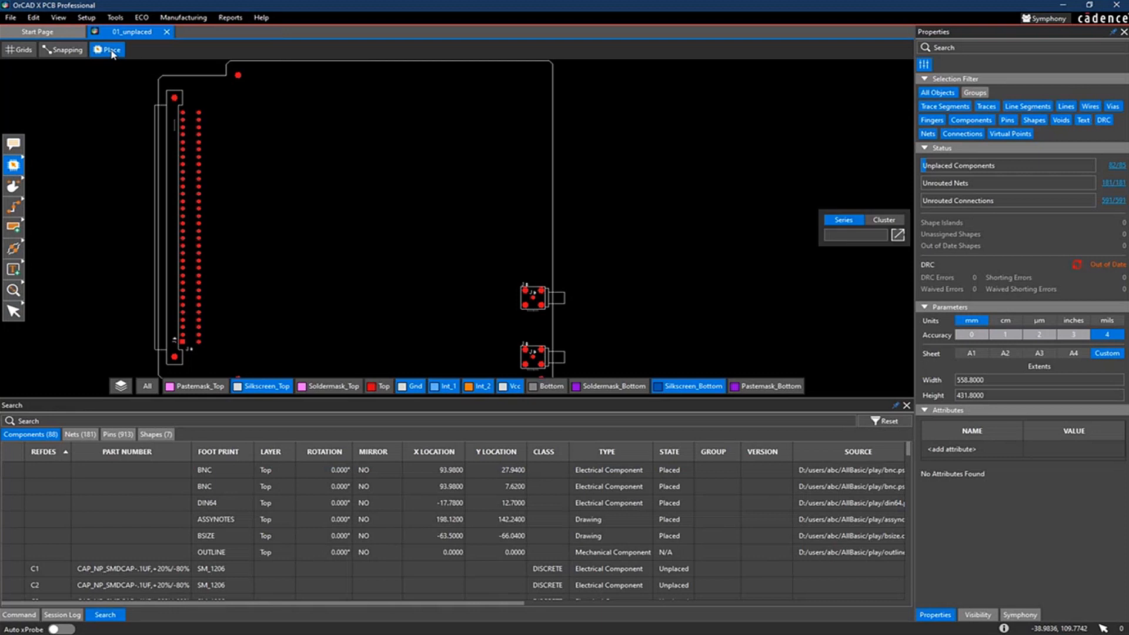
{"action": "left_click", "coordinate": [111, 53]}
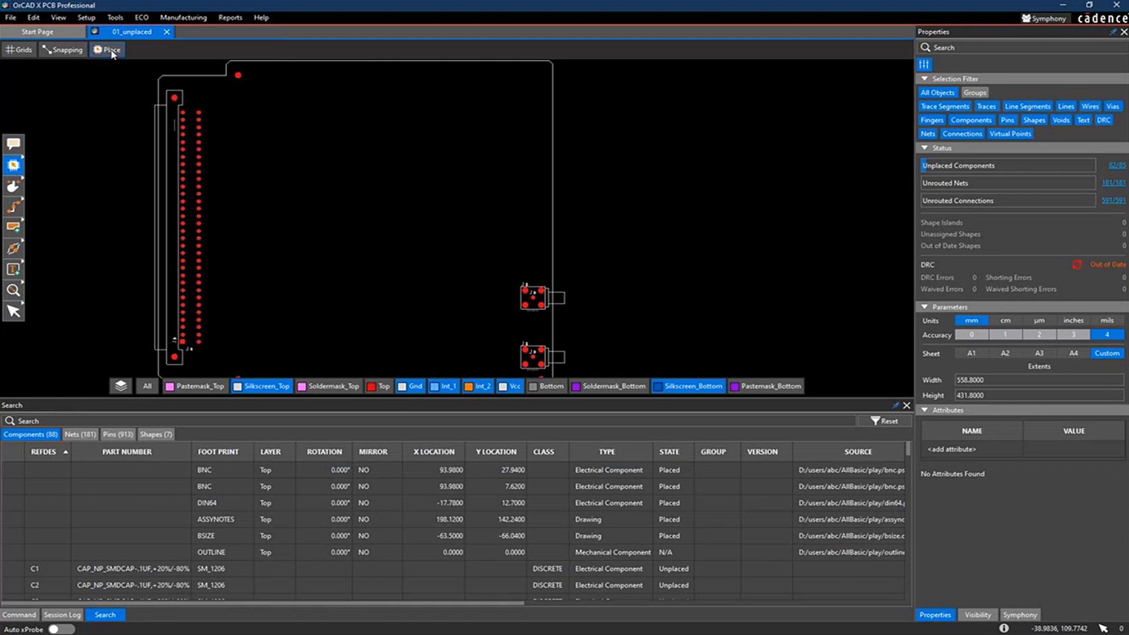
{"action": "left_click", "coordinate": [113, 55]}
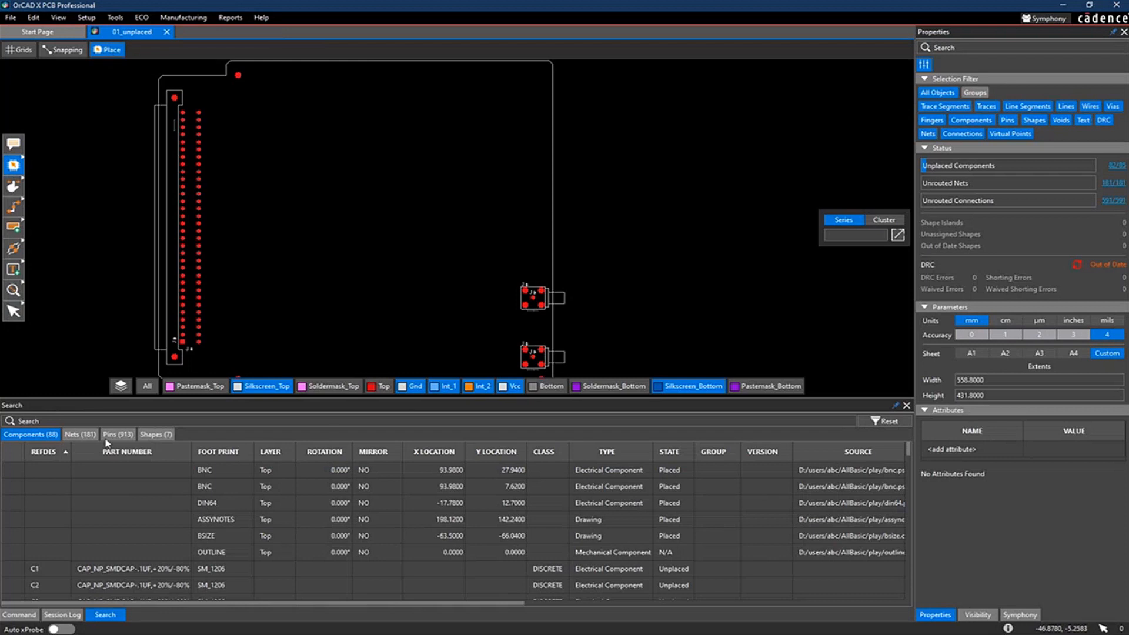
Select unplaced capacitors C5 through C14 by part number and place C5, C6 and C7 one by one in a loose column
{"action": "scroll", "coordinate": [155, 495], "scroll_direction": "down", "scroll_amount": 2}
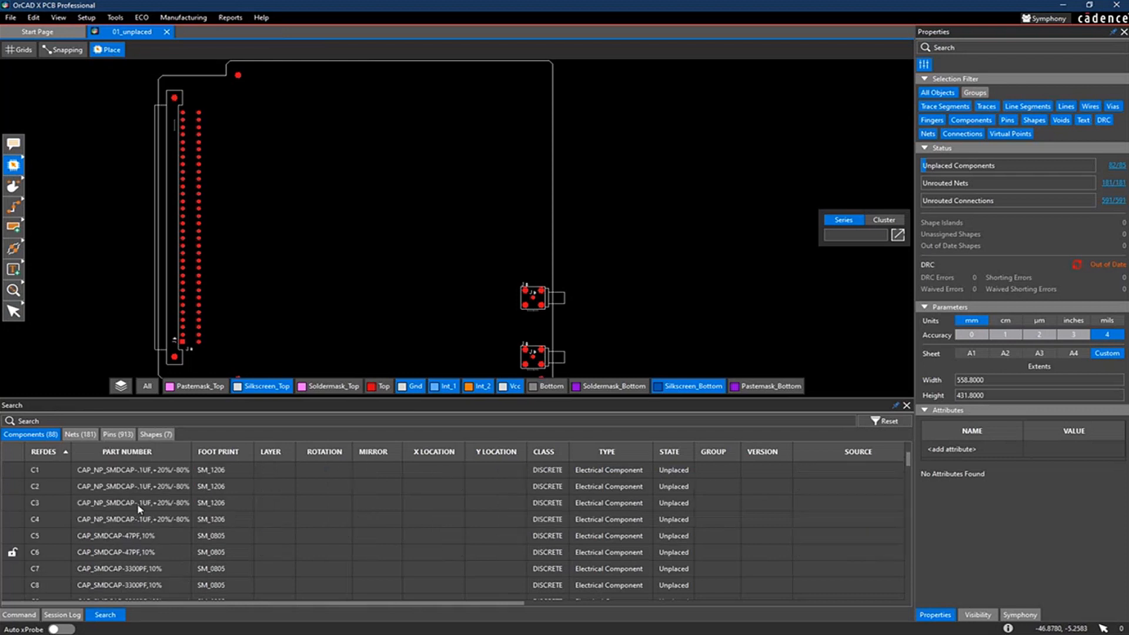
{"action": "scroll", "coordinate": [137, 510], "scroll_direction": "down", "scroll_amount": 3}
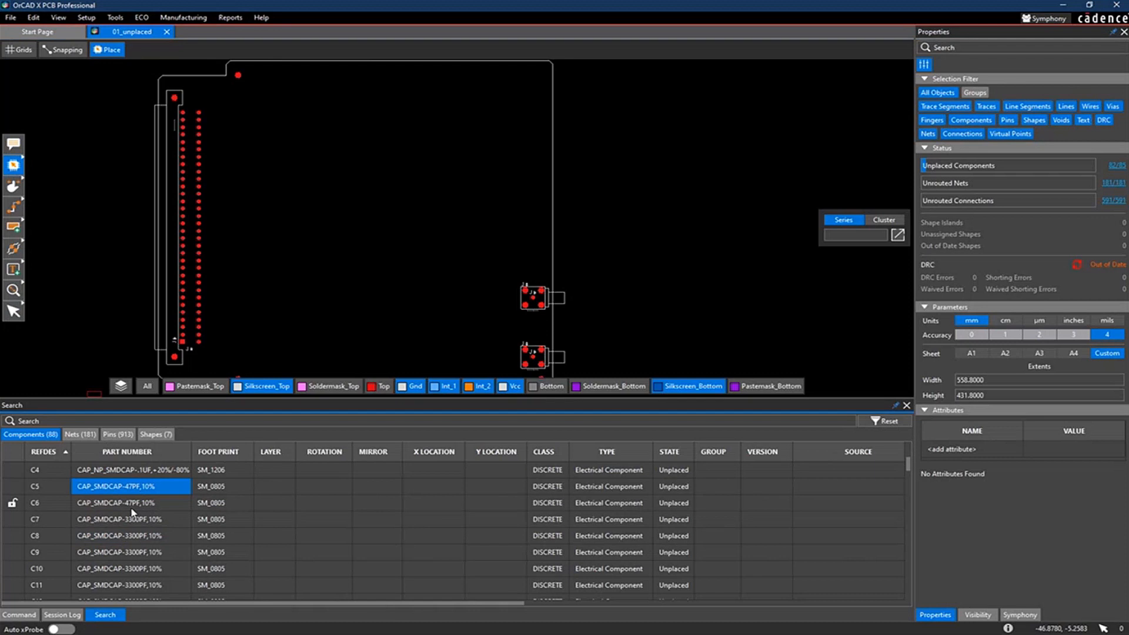
{"action": "left_click", "coordinate": [156, 536], "text": "shift"}
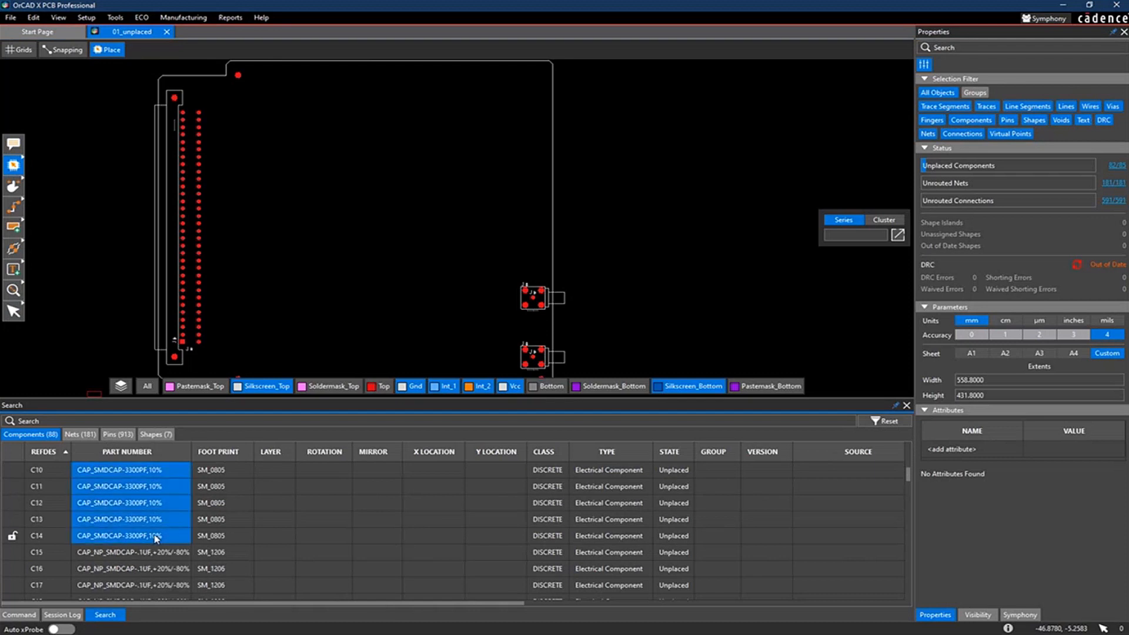
{"action": "left_click_drag", "start_coordinate": [157, 535], "coordinate": [315, 170]}
{"action": "left_click", "coordinate": [284, 247]}
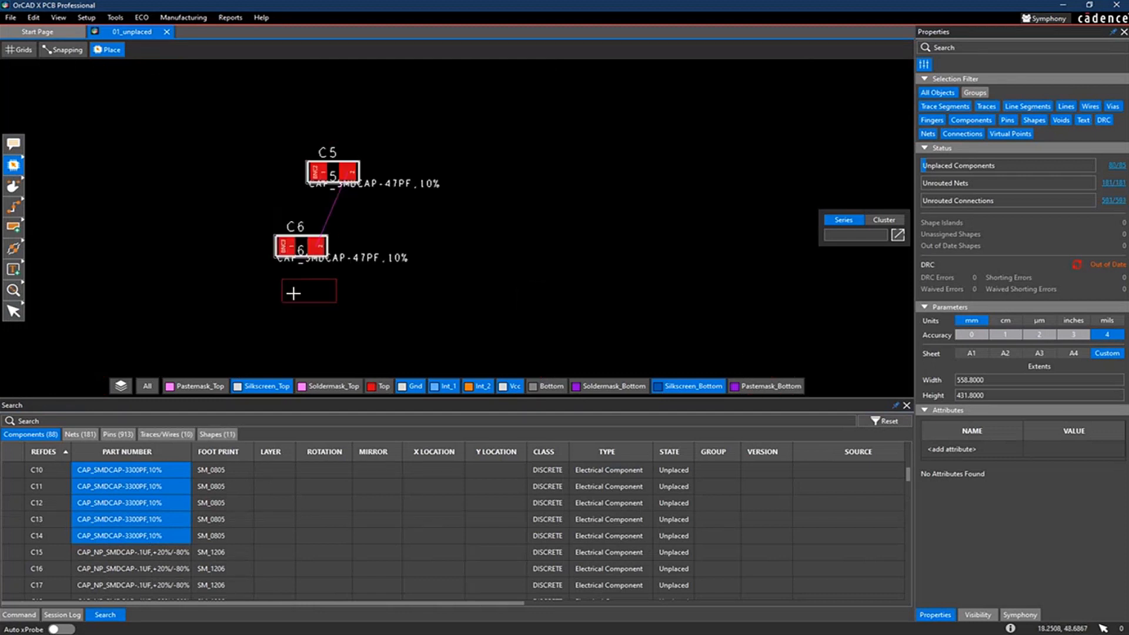
{"action": "left_click", "coordinate": [325, 311]}
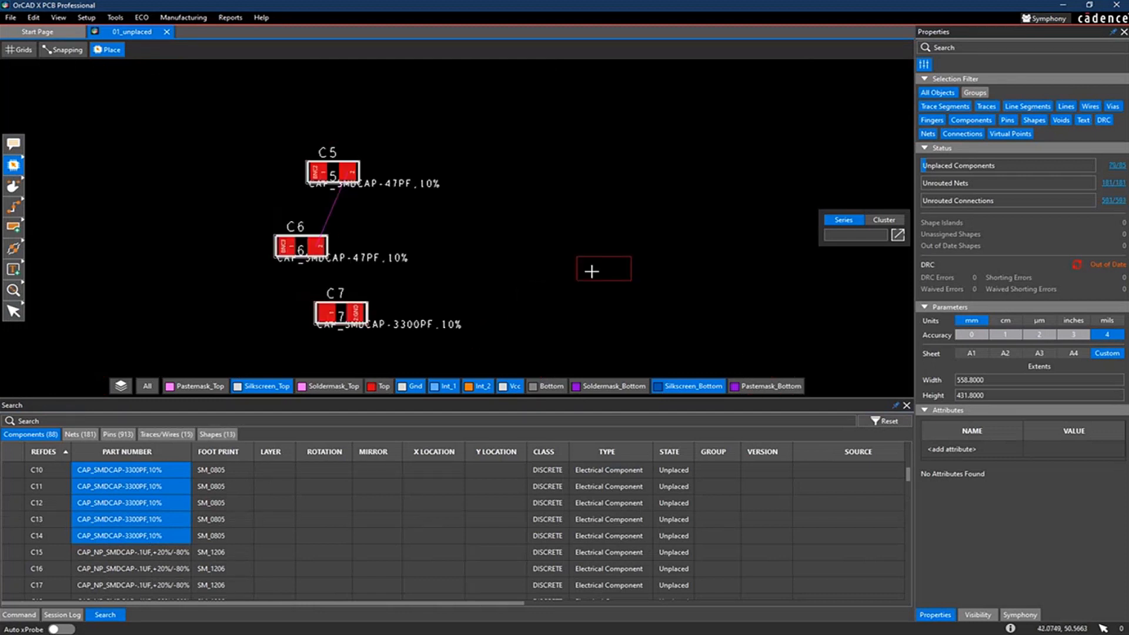
Place the remaining capacitors C8 through C14 as a horizontal cluster 3 parts wide, to the right of C5, C6 and C7
{"action": "left_click", "coordinate": [882, 221]}
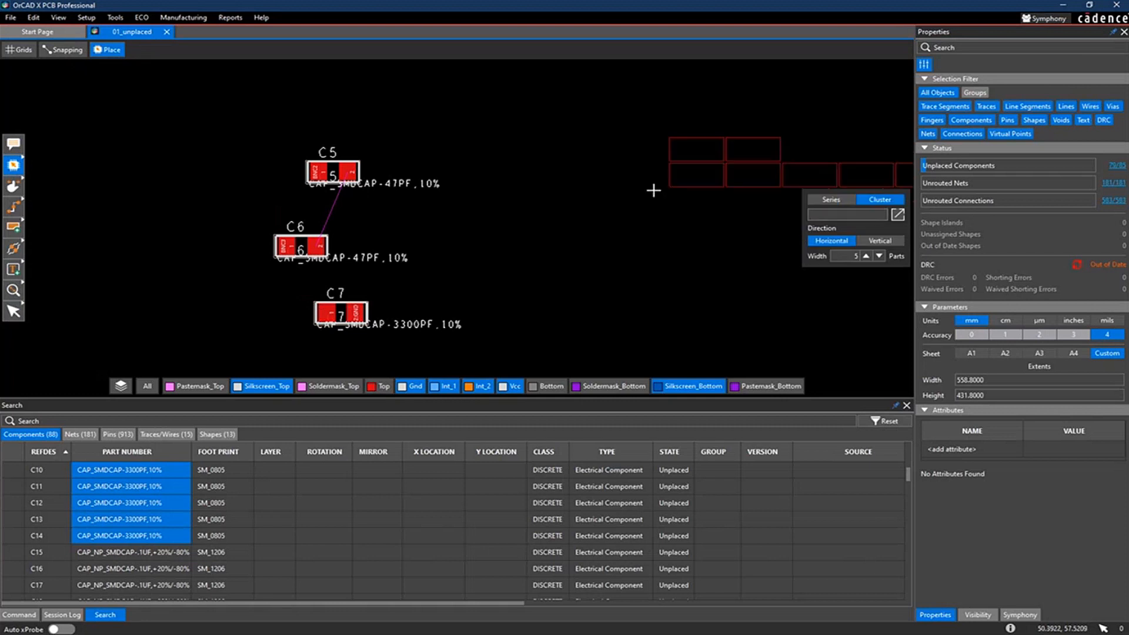
{"action": "left_click", "coordinate": [865, 256]}
{"action": "left_click", "coordinate": [865, 256]}
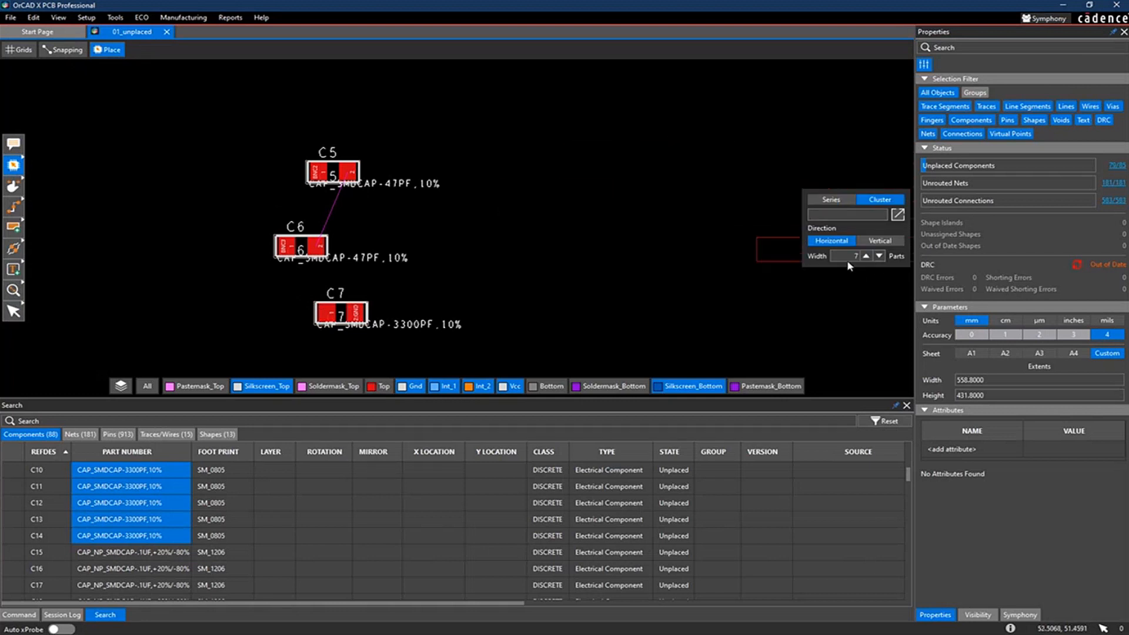
{"action": "left_click", "coordinate": [879, 256]}
{"action": "left_click", "coordinate": [879, 256]}
{"action": "left_click", "coordinate": [879, 256]}
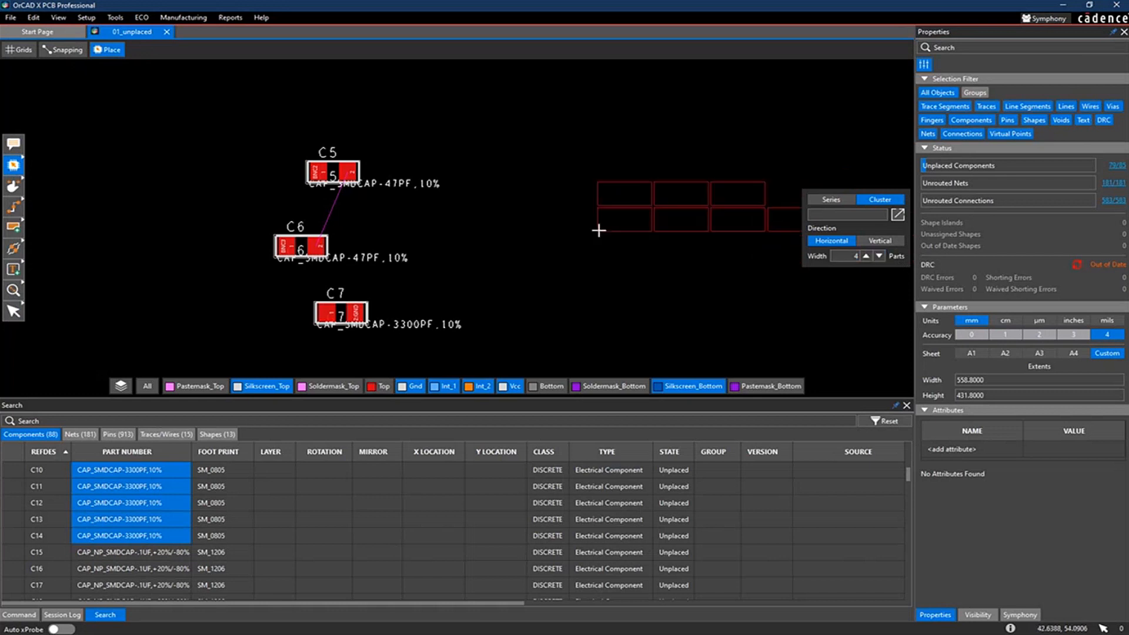
{"action": "left_click", "coordinate": [879, 256]}
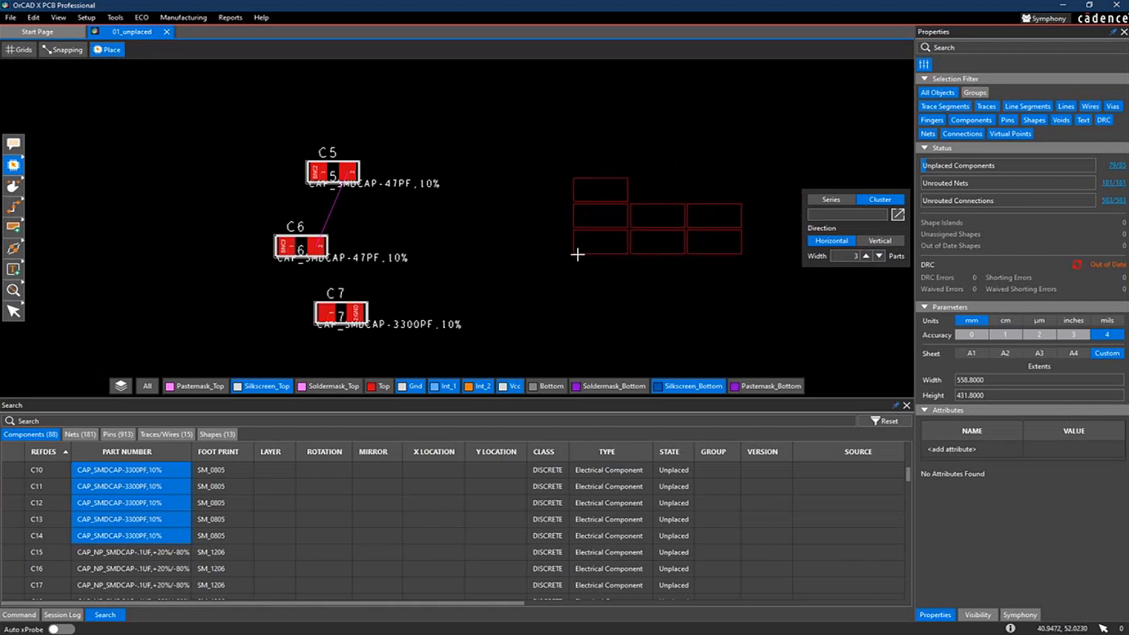
{"action": "left_click", "coordinate": [575, 252]}
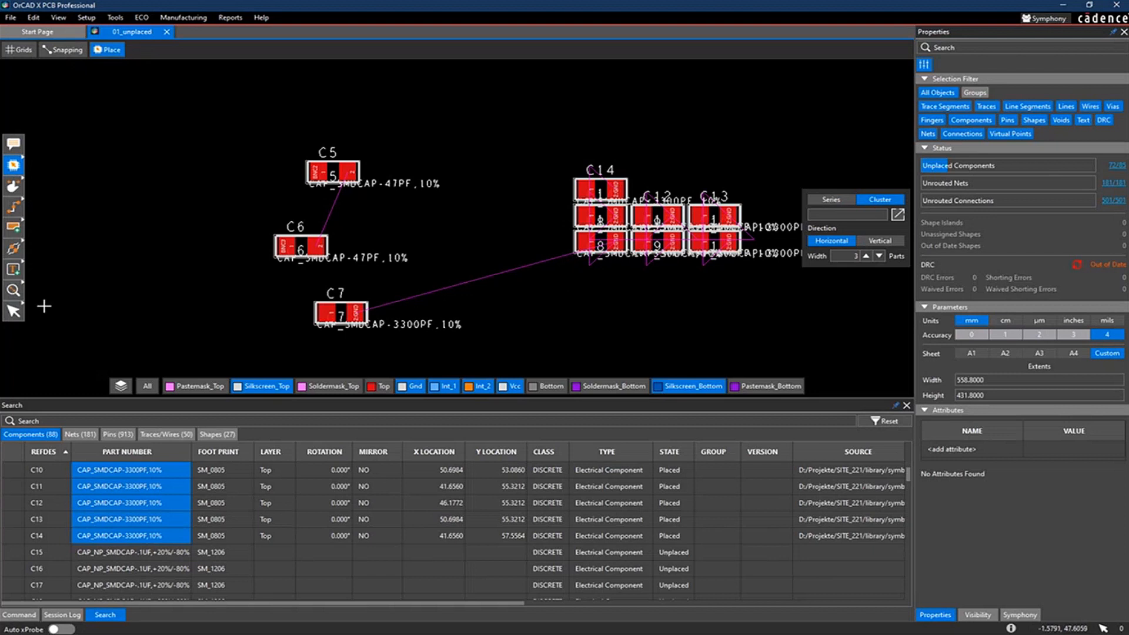
Leave component placement, select capacitors C5, C6 and C7, and align them along their left edges
{"action": "left_click", "coordinate": [18, 313]}
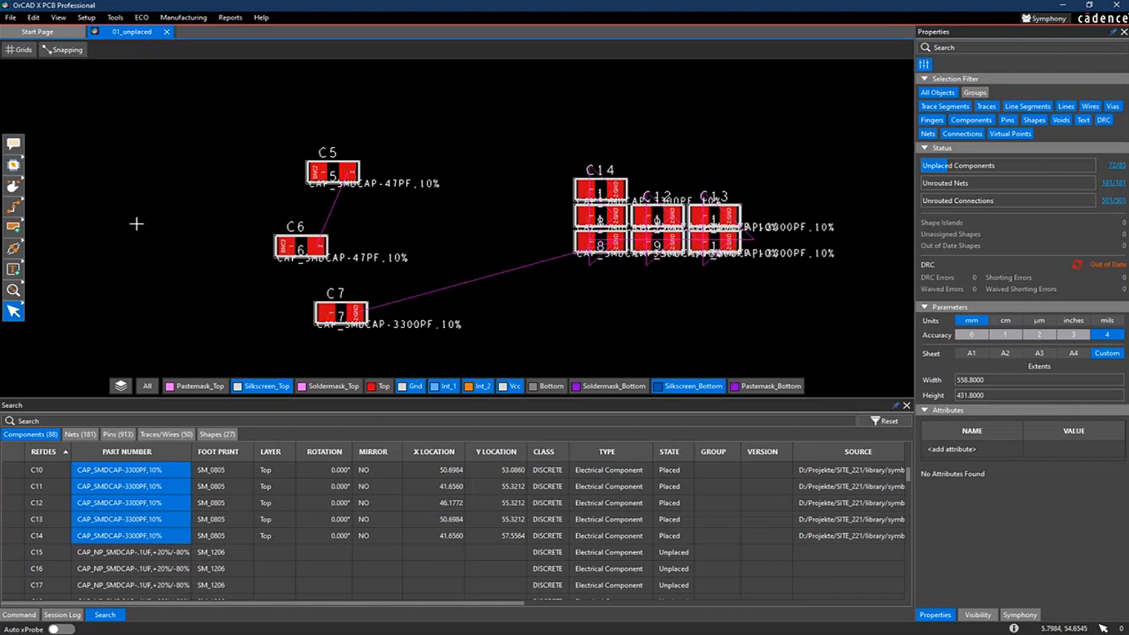
{"action": "left_click_drag", "start_coordinate": [201, 117], "coordinate": [423, 346]}
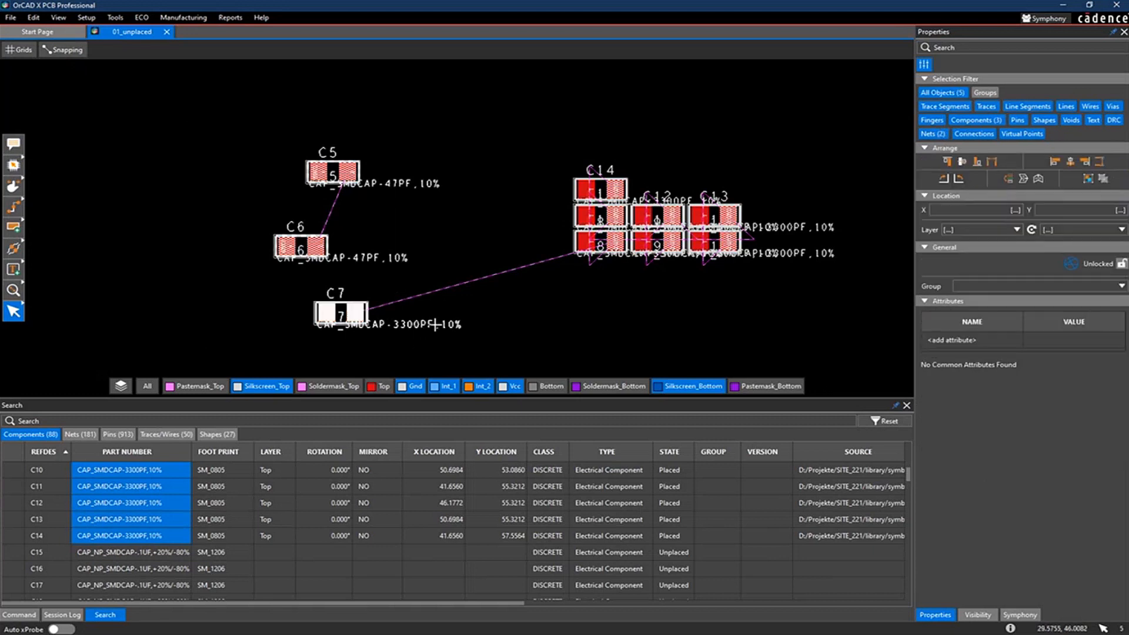
{"action": "left_click", "coordinate": [1054, 163]}
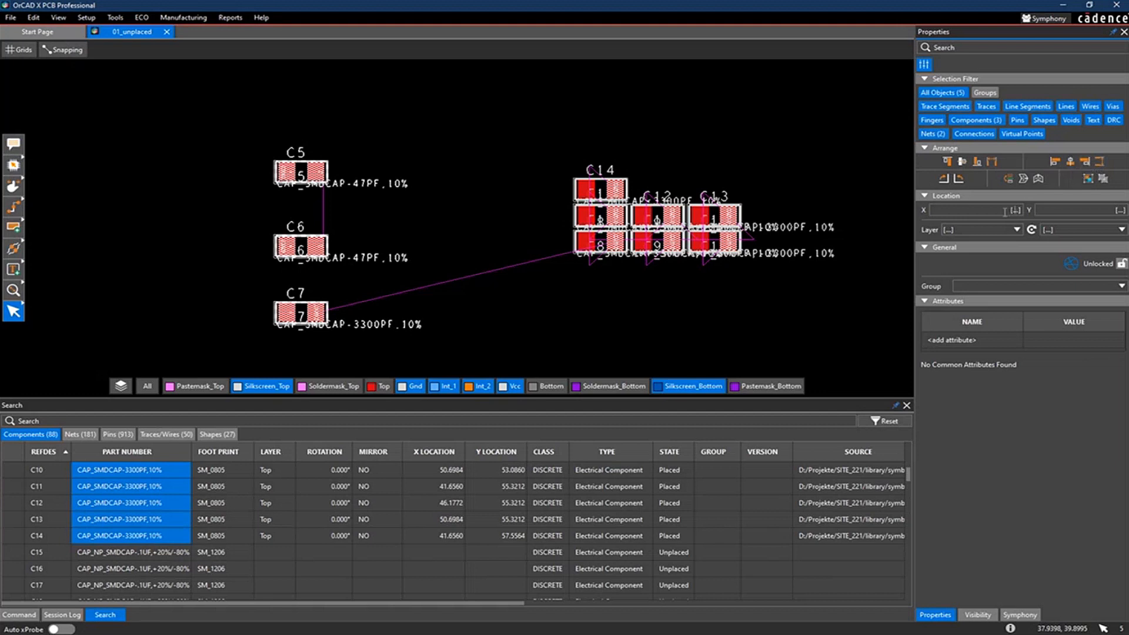
Limit the selection filter to components, reselect C5, C6 and C7, and set their X location to 15 mm
{"action": "left_click", "coordinate": [547, 131]}
{"action": "left_click_drag", "start_coordinate": [242, 113], "coordinate": [341, 332]}
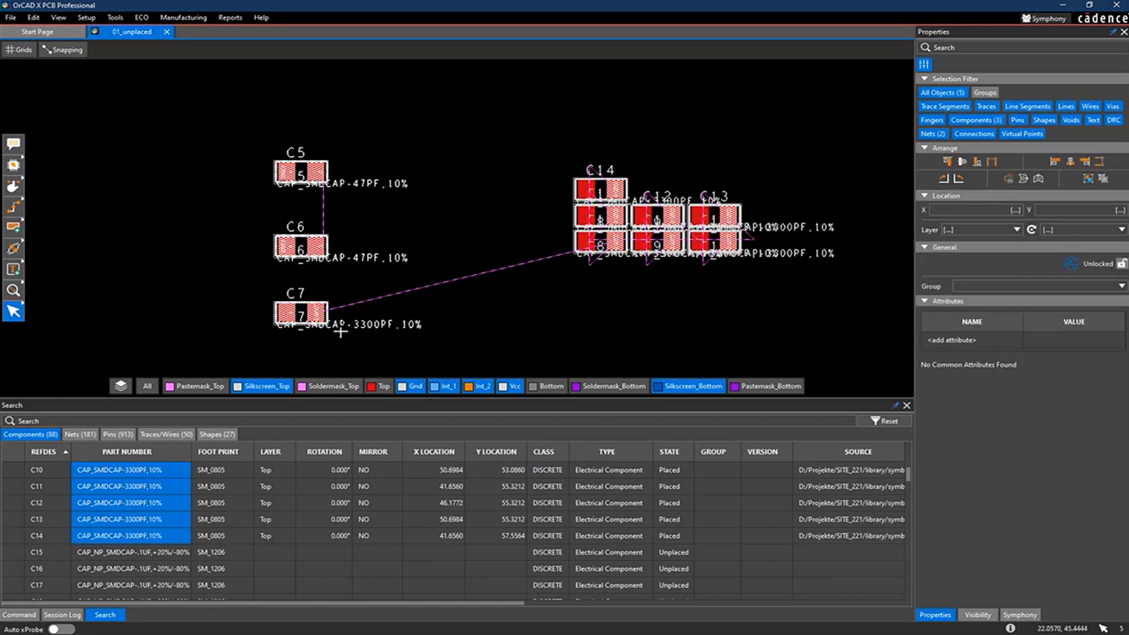
{"action": "left_click", "coordinate": [941, 92]}
{"action": "left_click", "coordinate": [970, 120]}
{"action": "left_click_drag", "start_coordinate": [276, 126], "coordinate": [380, 337]}
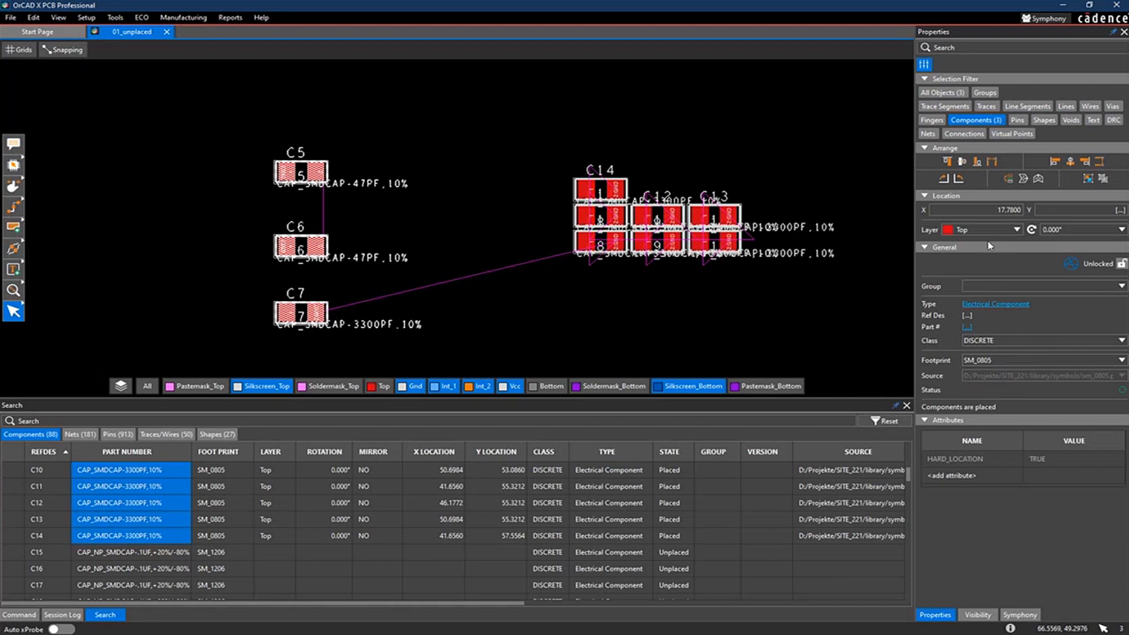
{"action": "left_click", "coordinate": [995, 210]}
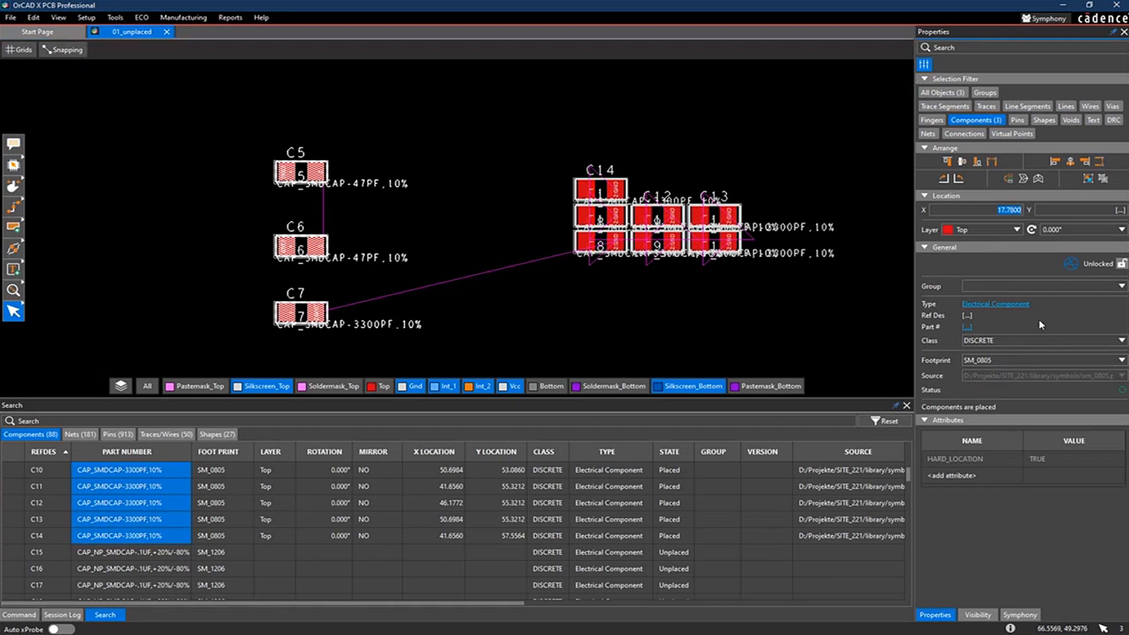
{"action": "type", "text": "15"}
{"action": "key", "text": "Return"}
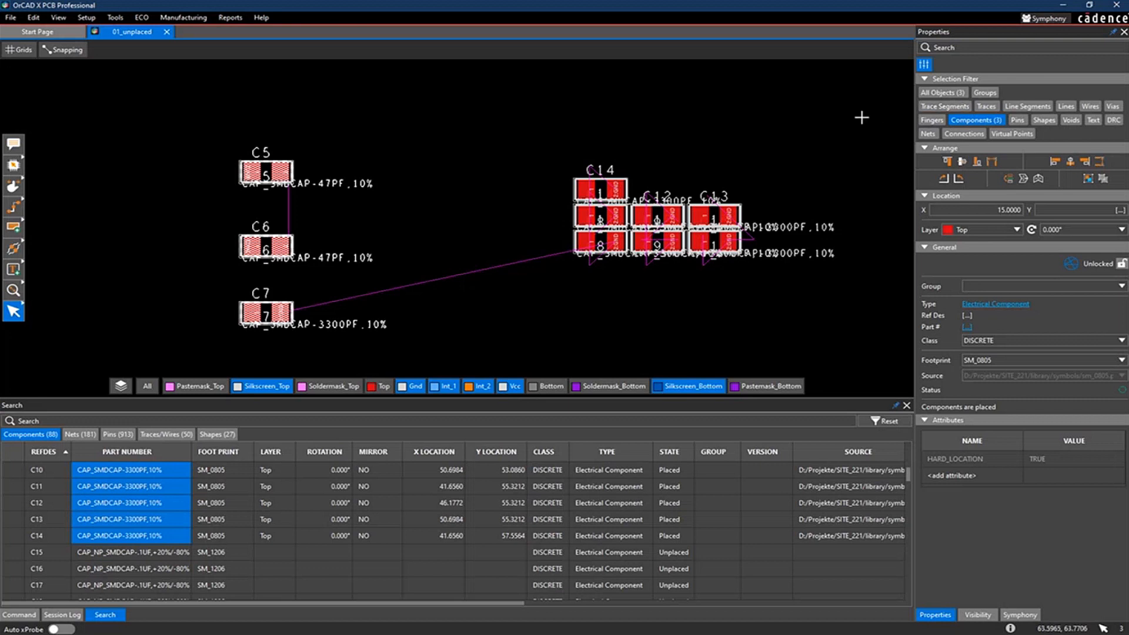
{"action": "left_click", "coordinate": [885, 136]}
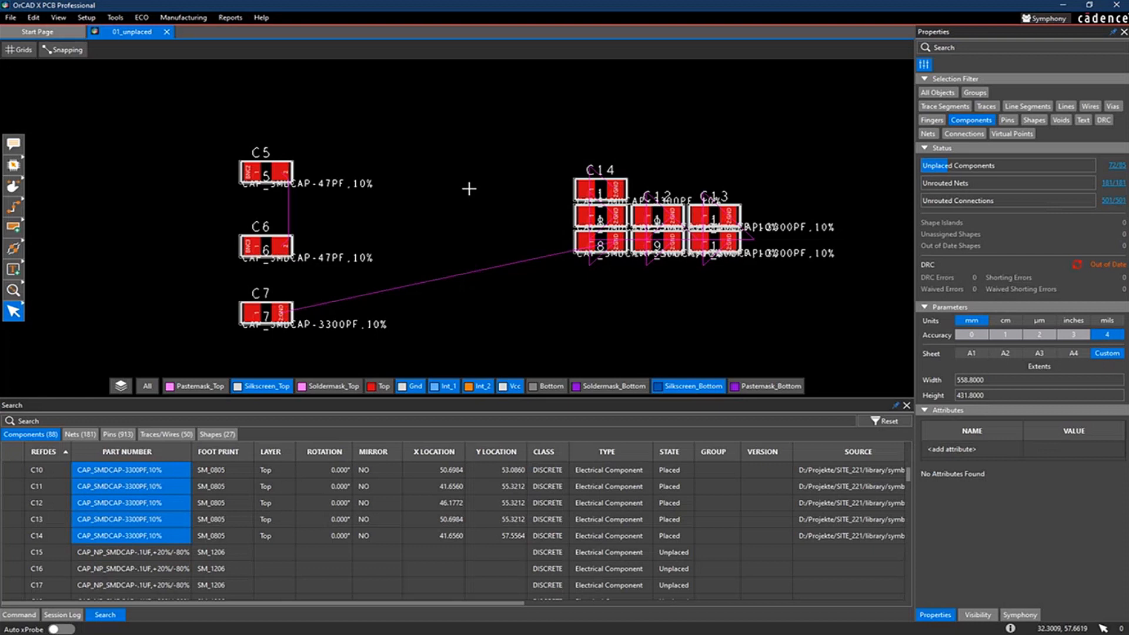
In the visibility settings, toggle the Top layer off and on, and remove the mask and plane layers from the layer list
{"action": "left_click", "coordinate": [977, 615]}
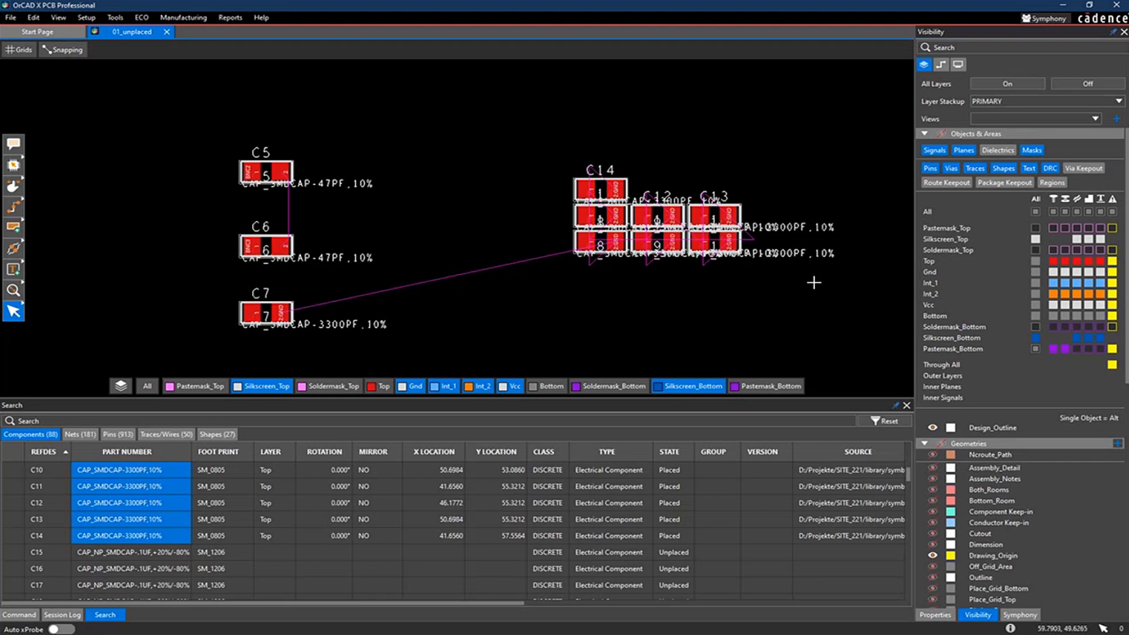
{"action": "scroll", "coordinate": [617, 322], "scroll_direction": "down", "scroll_amount": 2}
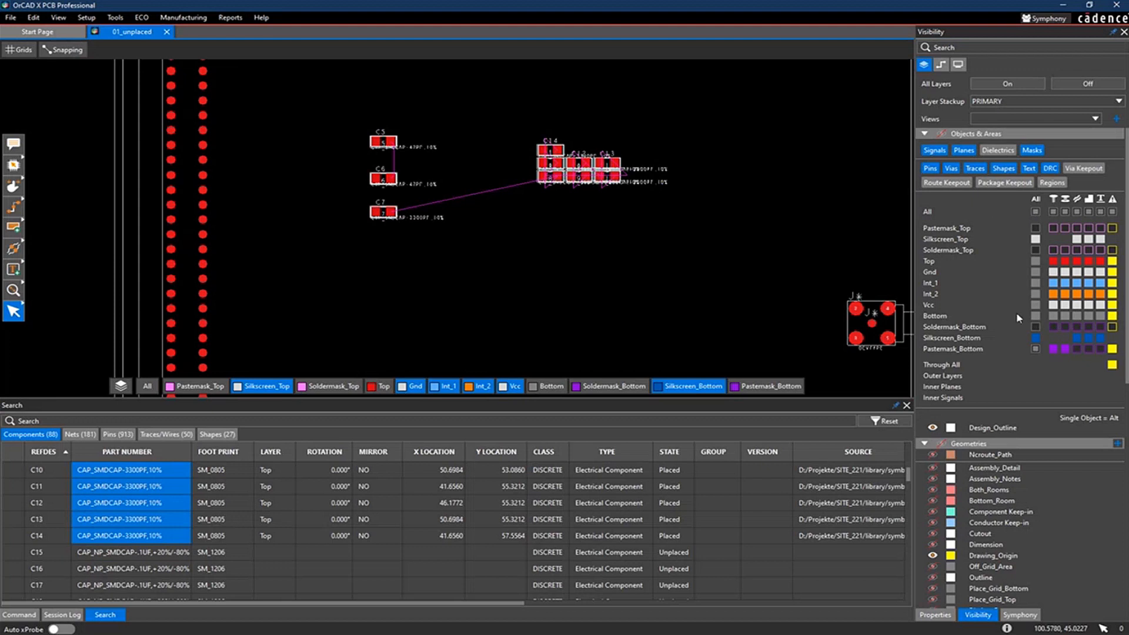
{"action": "left_click", "coordinate": [1035, 261]}
{"action": "left_click", "coordinate": [1035, 262]}
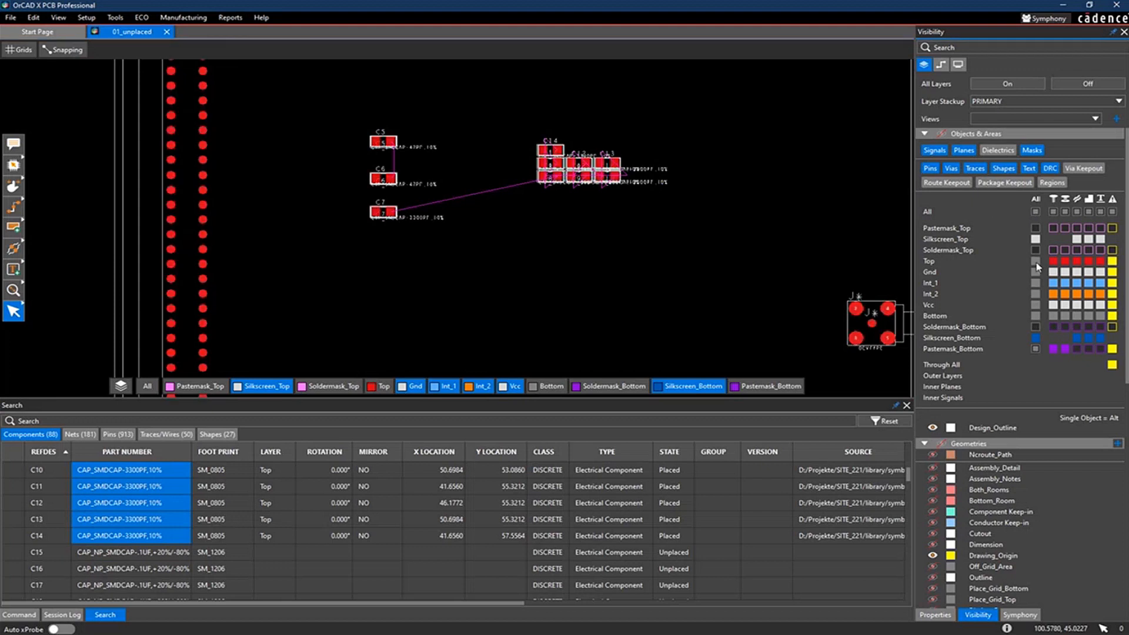
{"action": "left_click", "coordinate": [1032, 151]}
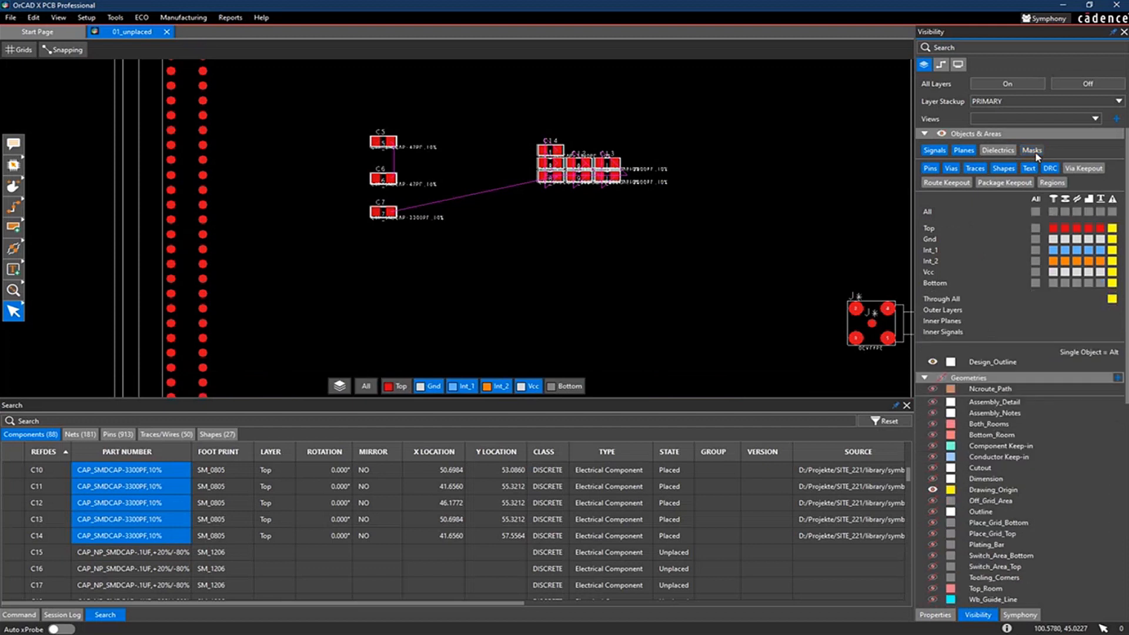
{"action": "left_click", "coordinate": [973, 151]}
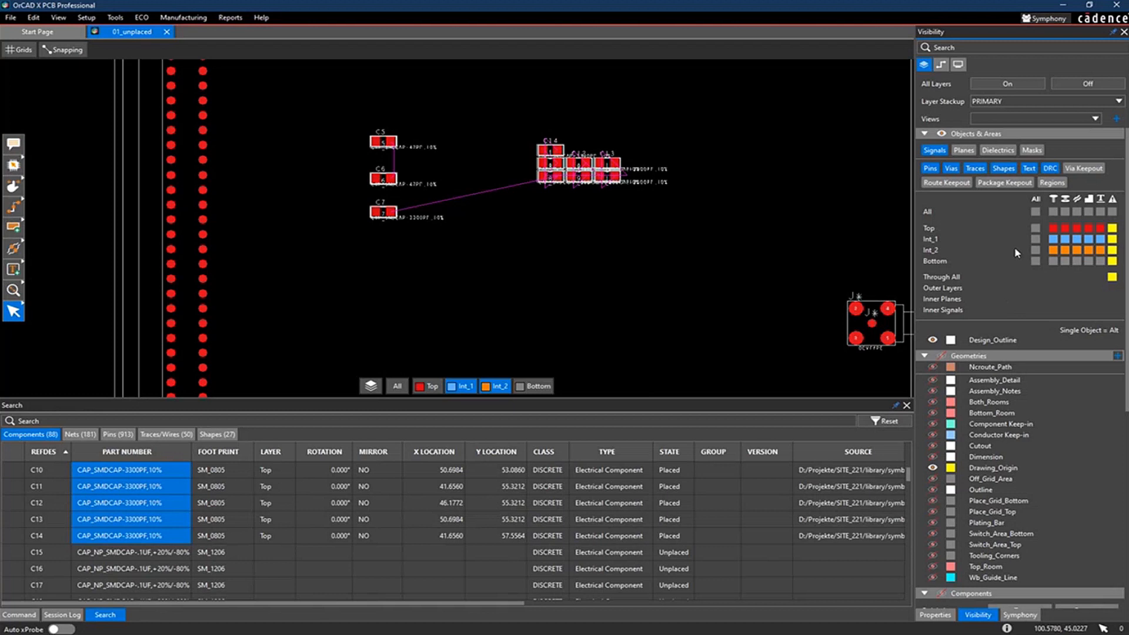
Review the visibility settings for geometries and components, the net connections and colors, and the general display options
{"action": "scroll", "coordinate": [1048, 421], "scroll_direction": "down", "scroll_amount": 2}
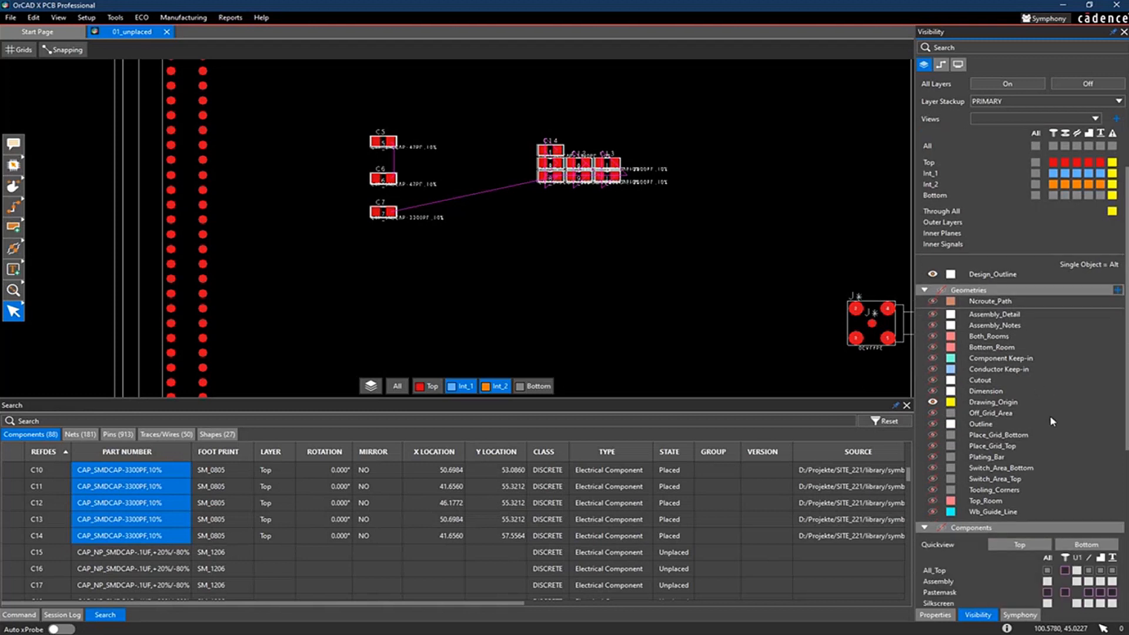
{"action": "scroll", "coordinate": [1091, 398], "scroll_direction": "down", "scroll_amount": 2}
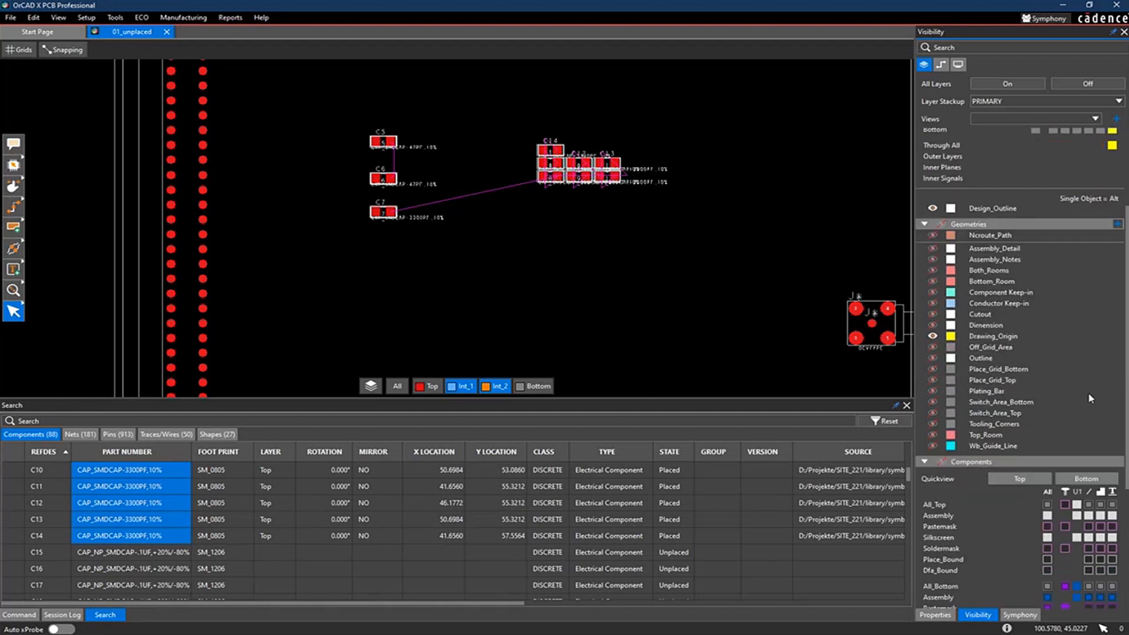
{"action": "scroll", "coordinate": [1090, 398], "scroll_direction": "down", "scroll_amount": 6}
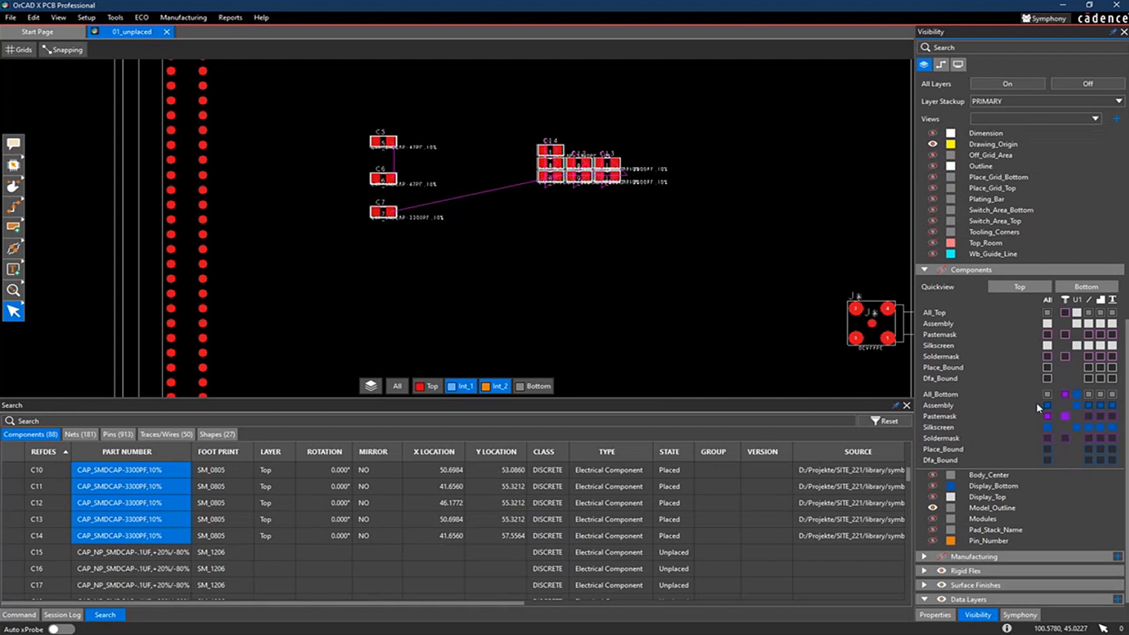
{"action": "scroll", "coordinate": [1036, 402], "scroll_direction": "up", "scroll_amount": 10}
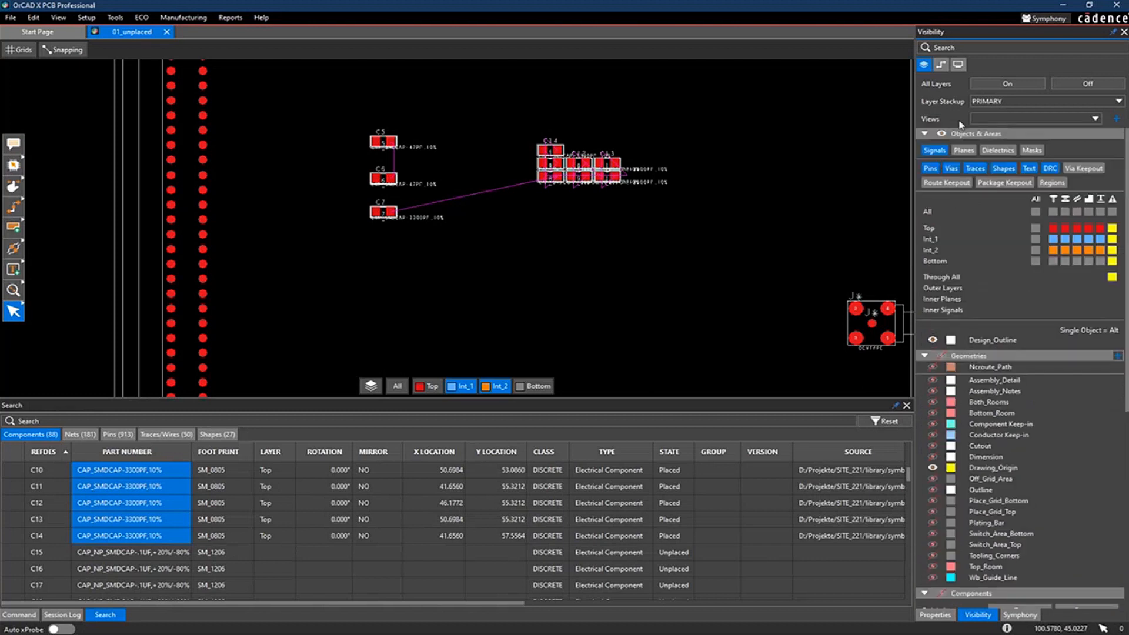
{"action": "left_click", "coordinate": [941, 64]}
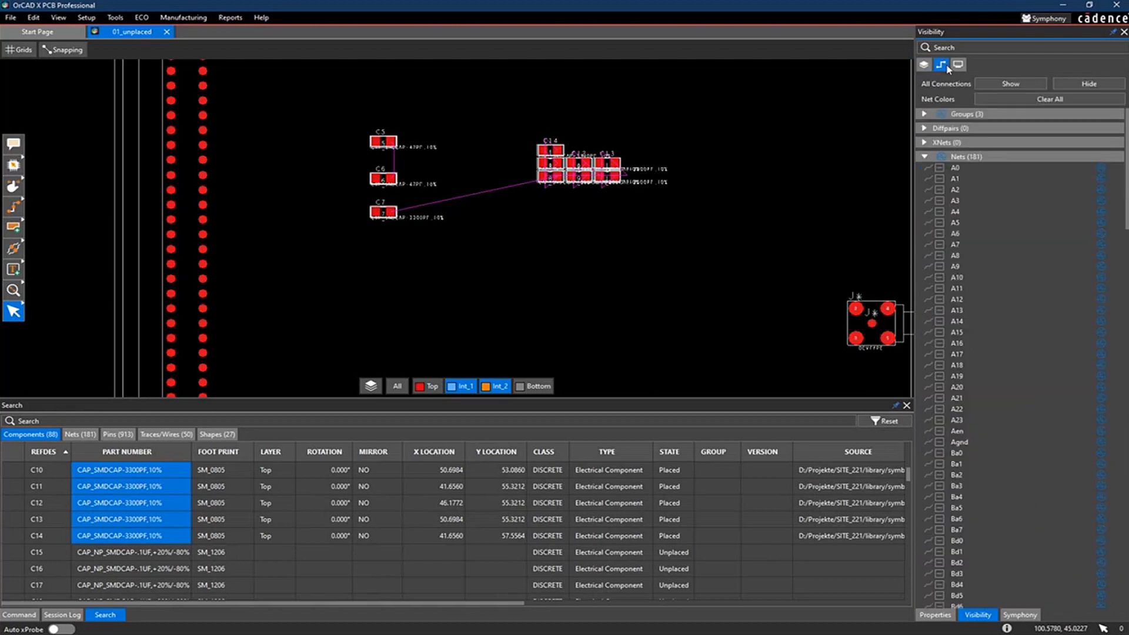
{"action": "left_click", "coordinate": [957, 66]}
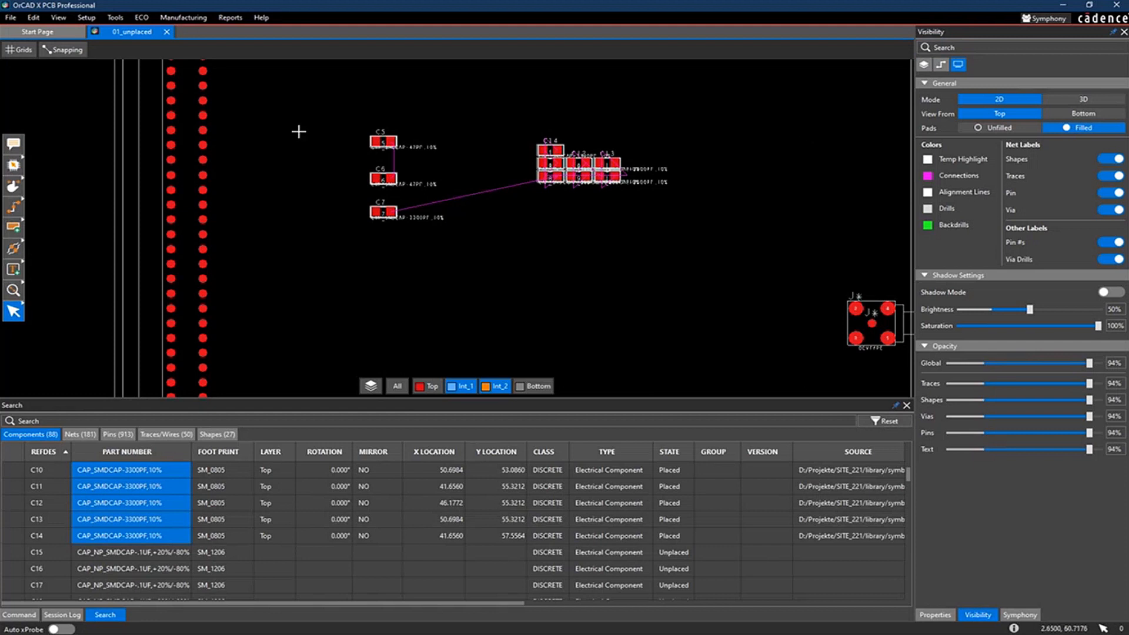
Open the footprint drawing 01_so20_1_27x9_30.dra, discarding the changes to 01_unplaced.brd
{"action": "left_click", "coordinate": [10, 18]}
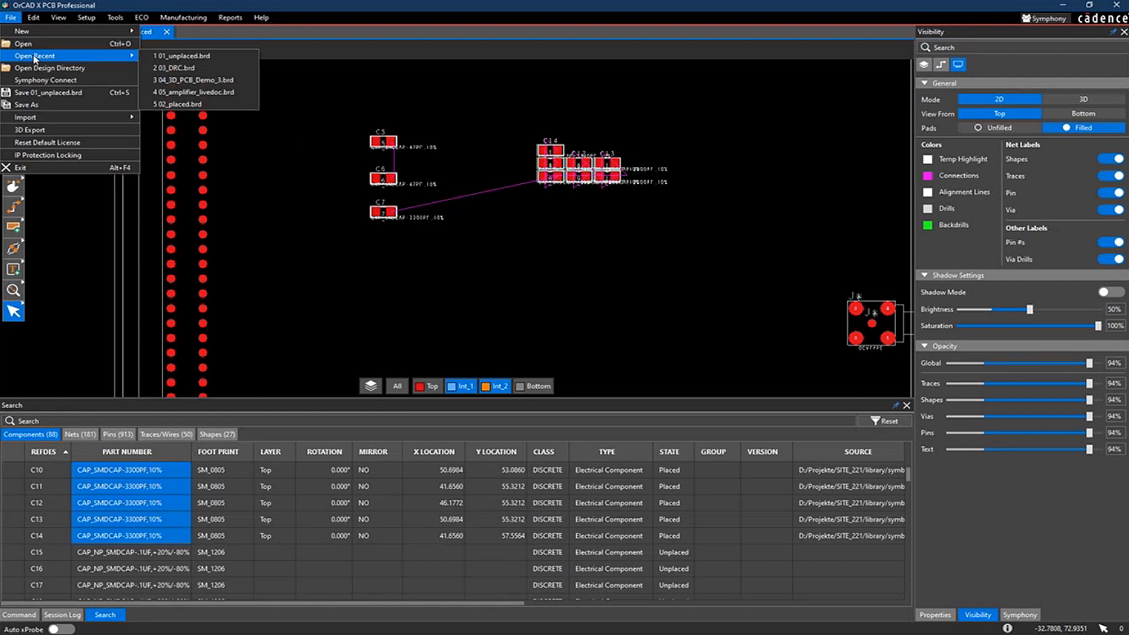
{"action": "left_click", "coordinate": [23, 45]}
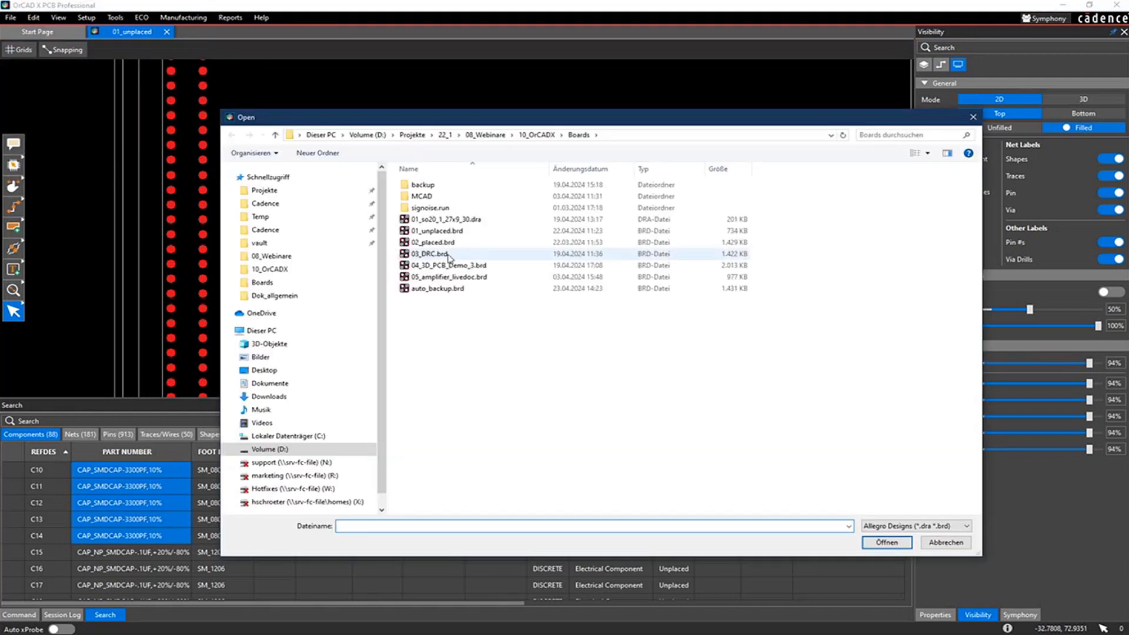
{"action": "left_click", "coordinate": [440, 221]}
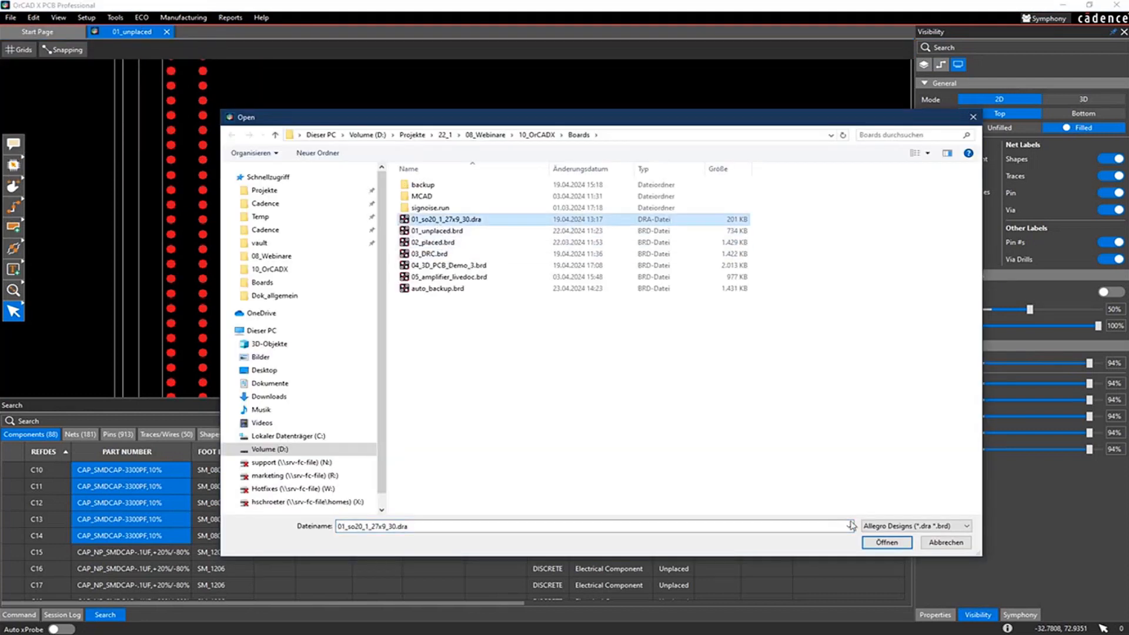
{"action": "left_click", "coordinate": [876, 543]}
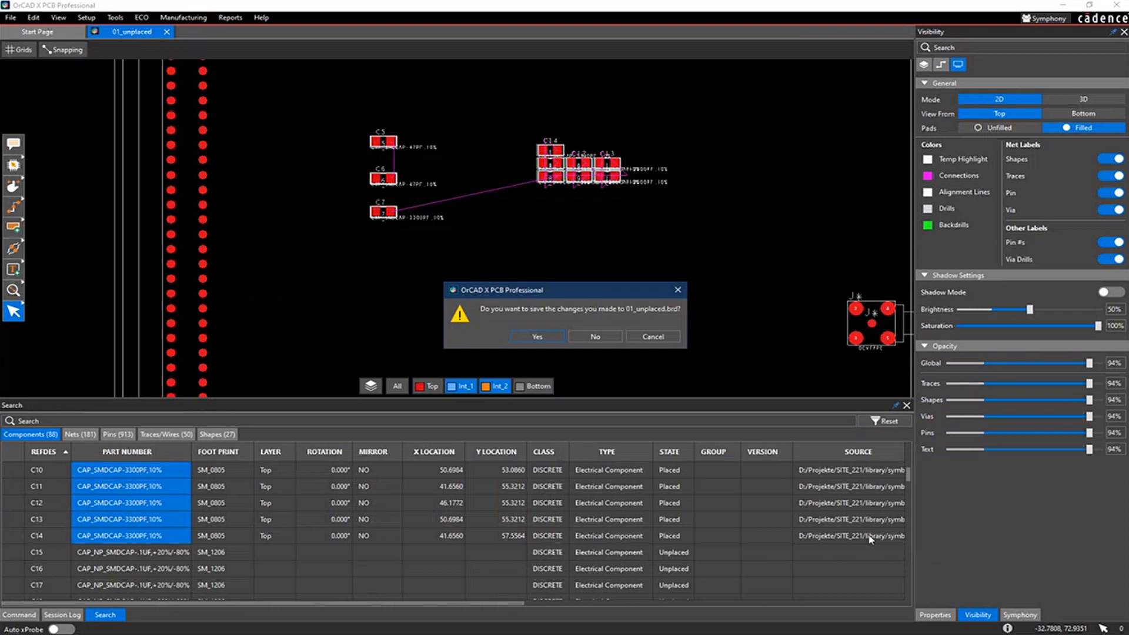
{"action": "left_click", "coordinate": [597, 332]}
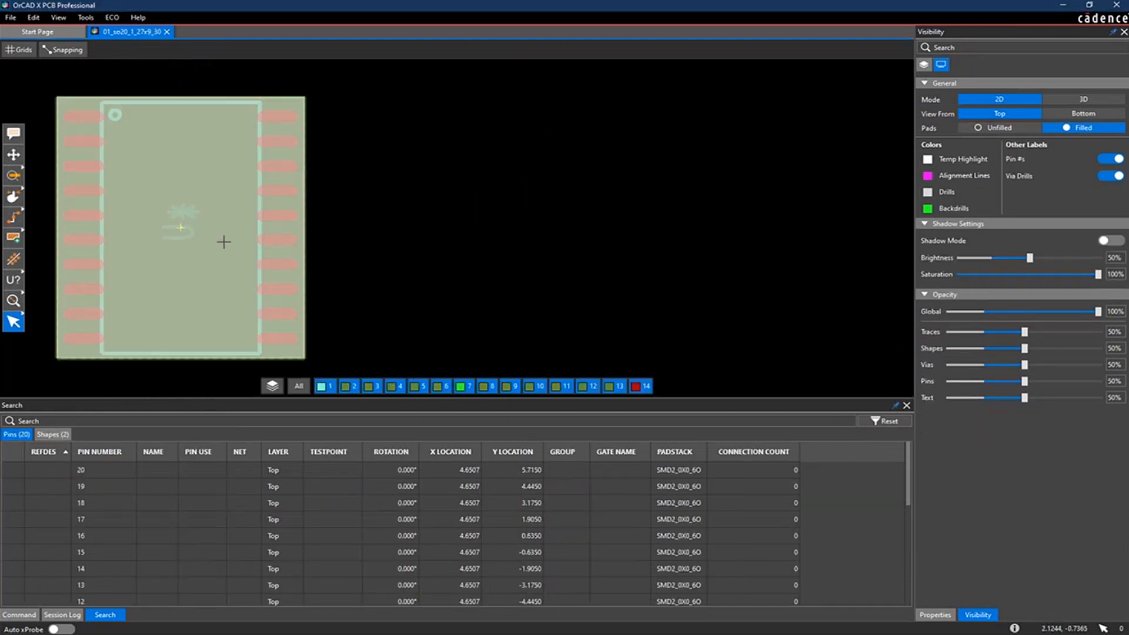
Look at the padstacks available for adding pins and preview a square surface pad in the Padstack Wizard
{"action": "left_click", "coordinate": [14, 175]}
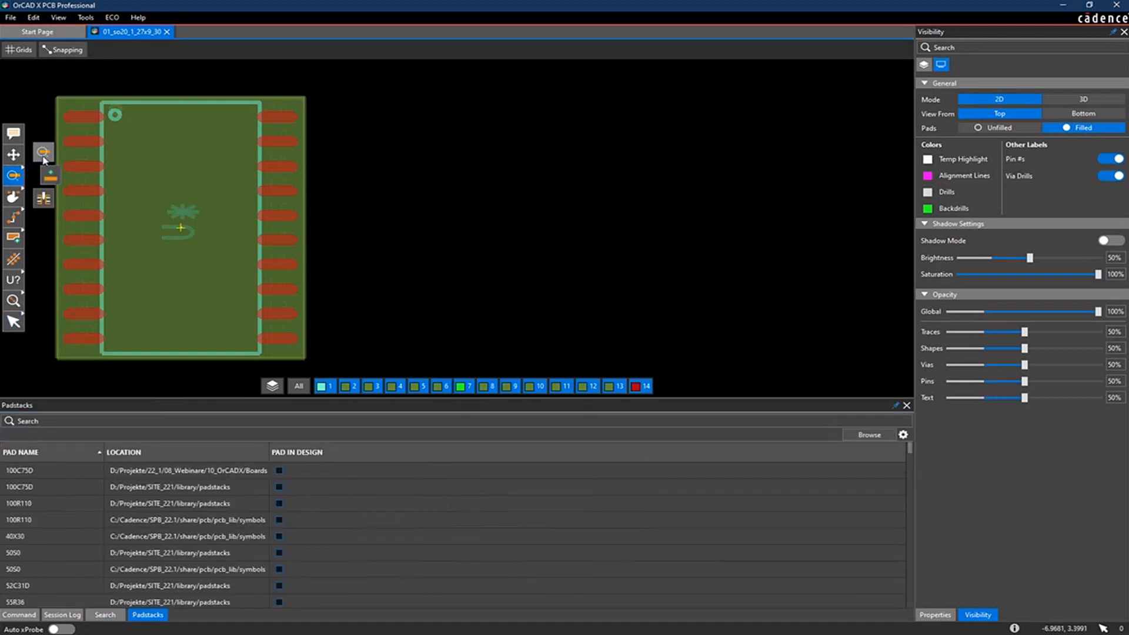
{"action": "left_click", "coordinate": [43, 154]}
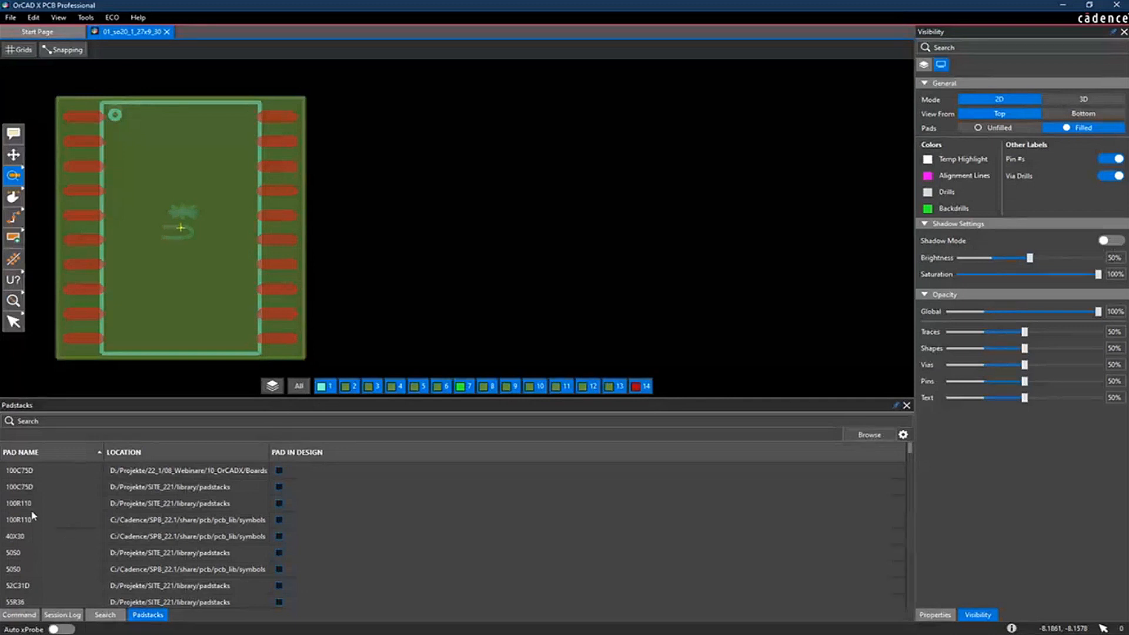
{"action": "left_click", "coordinate": [20, 179]}
{"action": "left_click", "coordinate": [49, 176]}
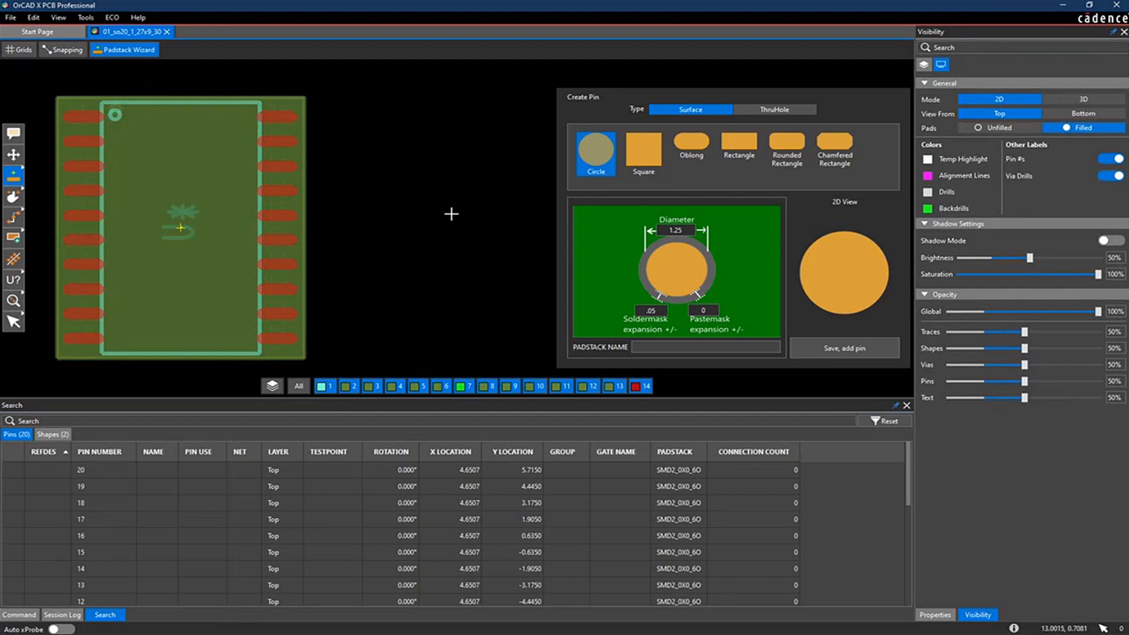
{"action": "left_click", "coordinate": [644, 151]}
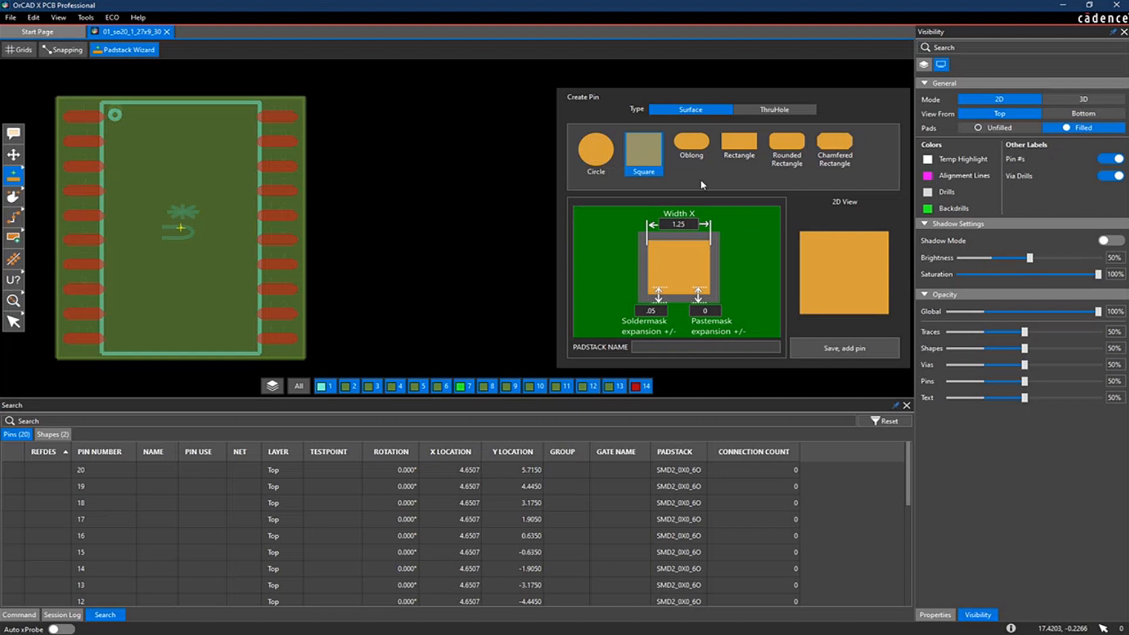
Create a circular surface padstack named ght with a 1.25 diameter, and cancel adding its pin to the footprint
{"action": "left_click", "coordinate": [596, 154]}
{"action": "left_click", "coordinate": [674, 346]}
{"action": "type", "text": "ght"}
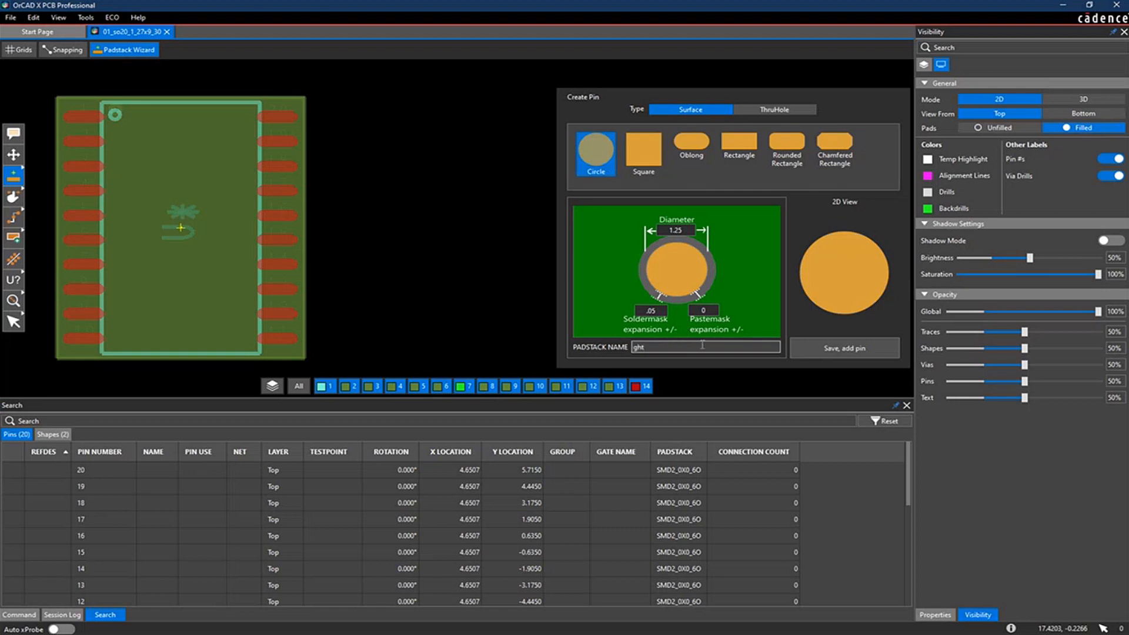
{"action": "left_click", "coordinate": [869, 351]}
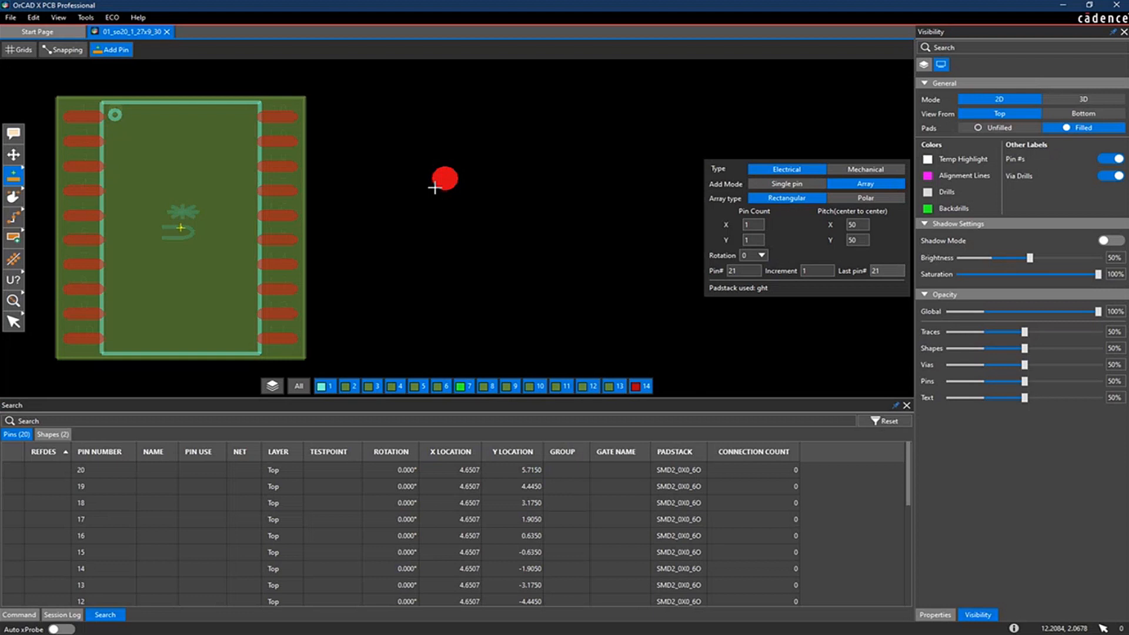
{"action": "key", "text": "Escape"}
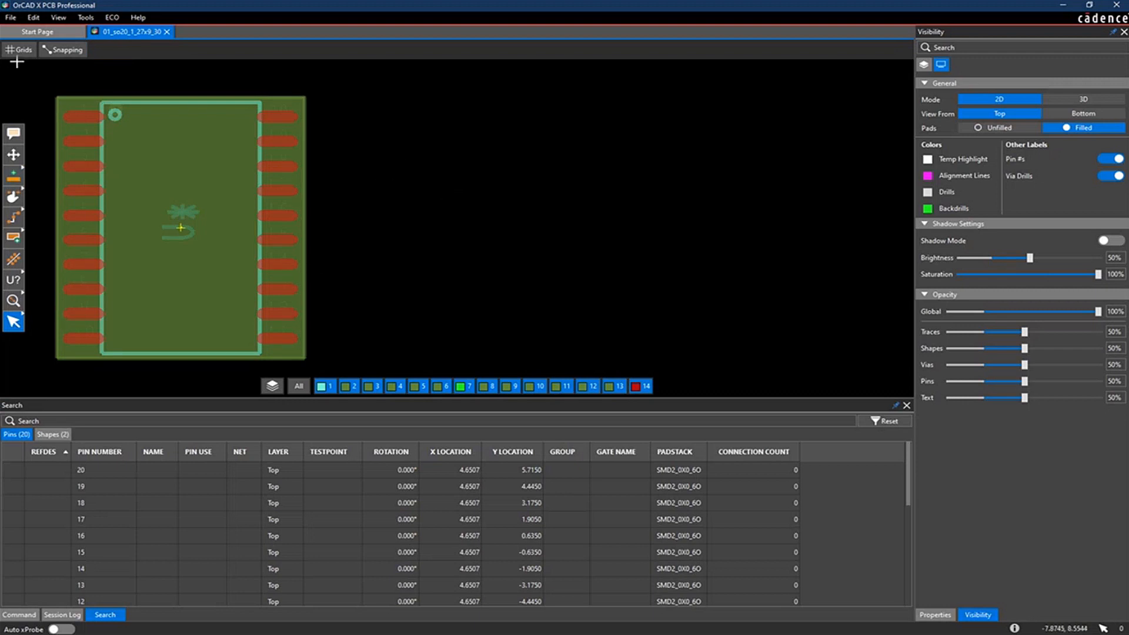
Open the board file 03_DRC.brd, discarding the changes to the footprint drawing
{"action": "left_click", "coordinate": [20, 21]}
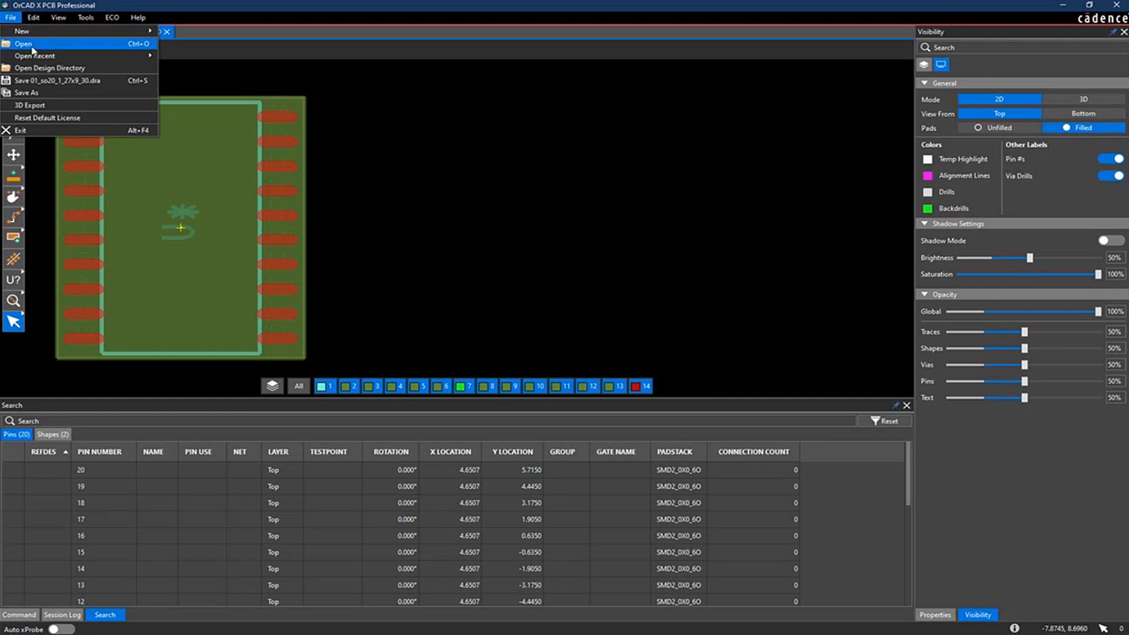
{"action": "left_click", "coordinate": [144, 45]}
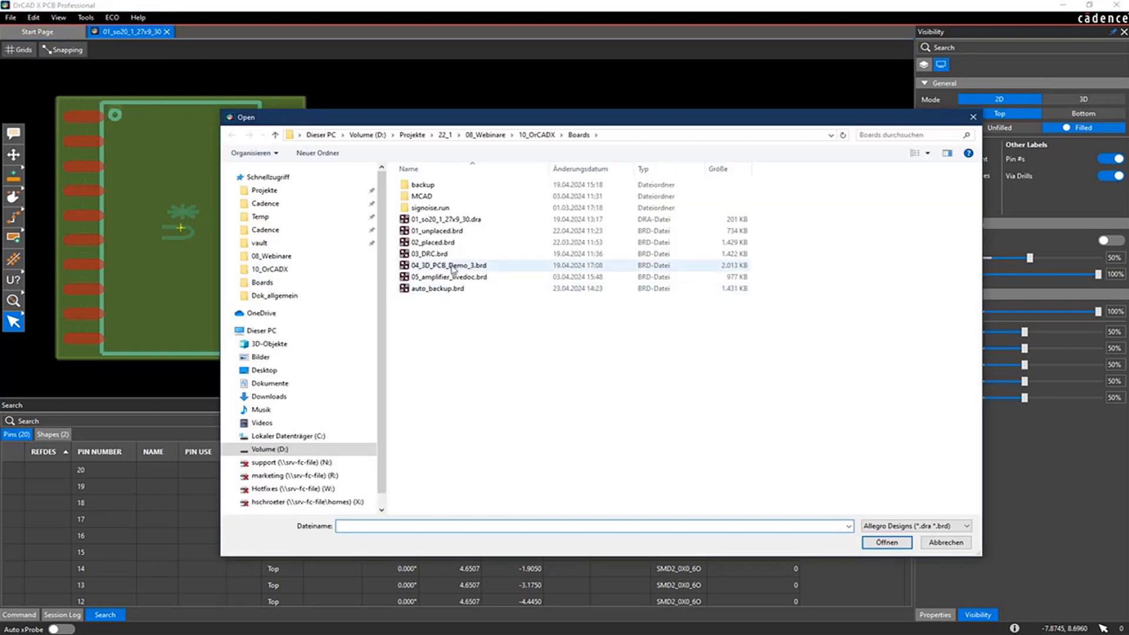
{"action": "left_click", "coordinate": [429, 254]}
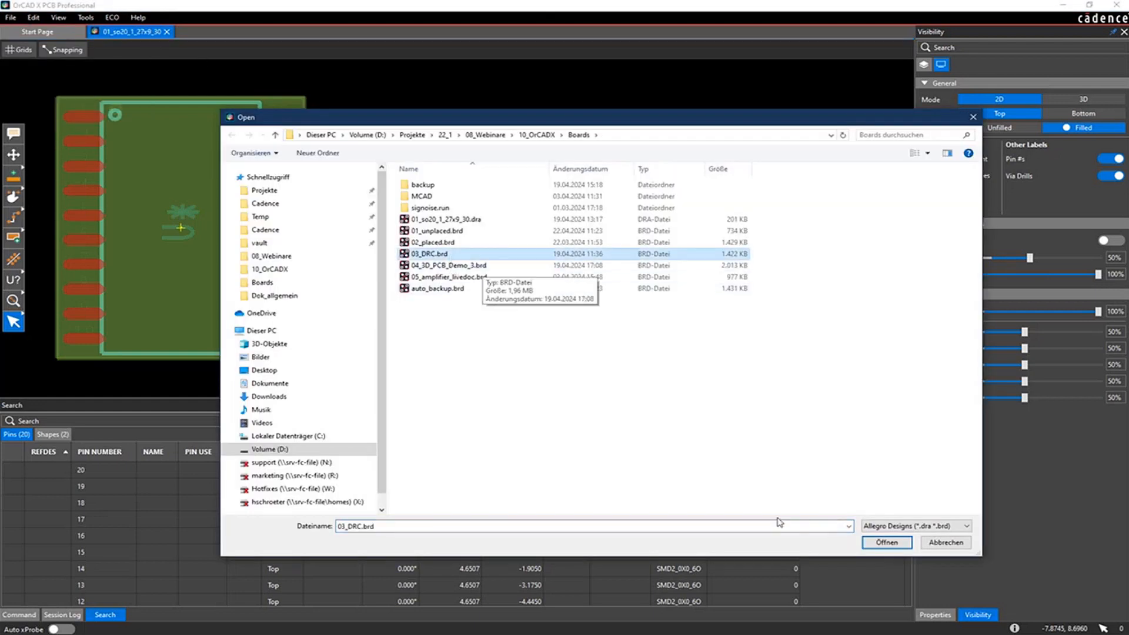
{"action": "left_click", "coordinate": [887, 542]}
{"action": "left_click", "coordinate": [598, 337]}
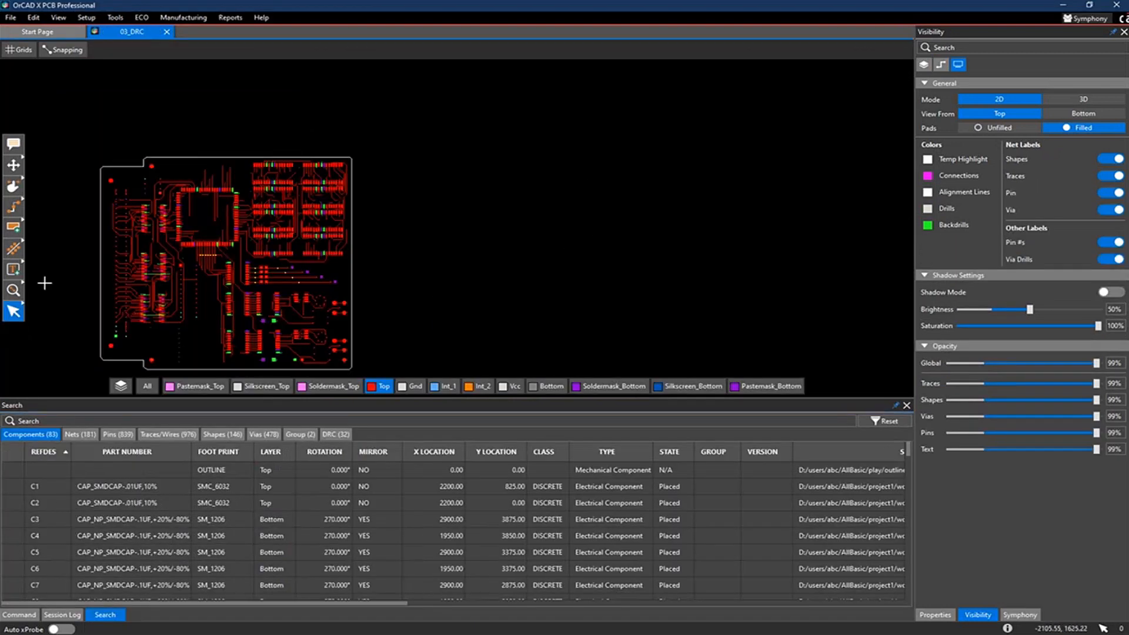
Show the board's design status and update the out-of-date DRC check
{"action": "left_click", "coordinate": [13, 290]}
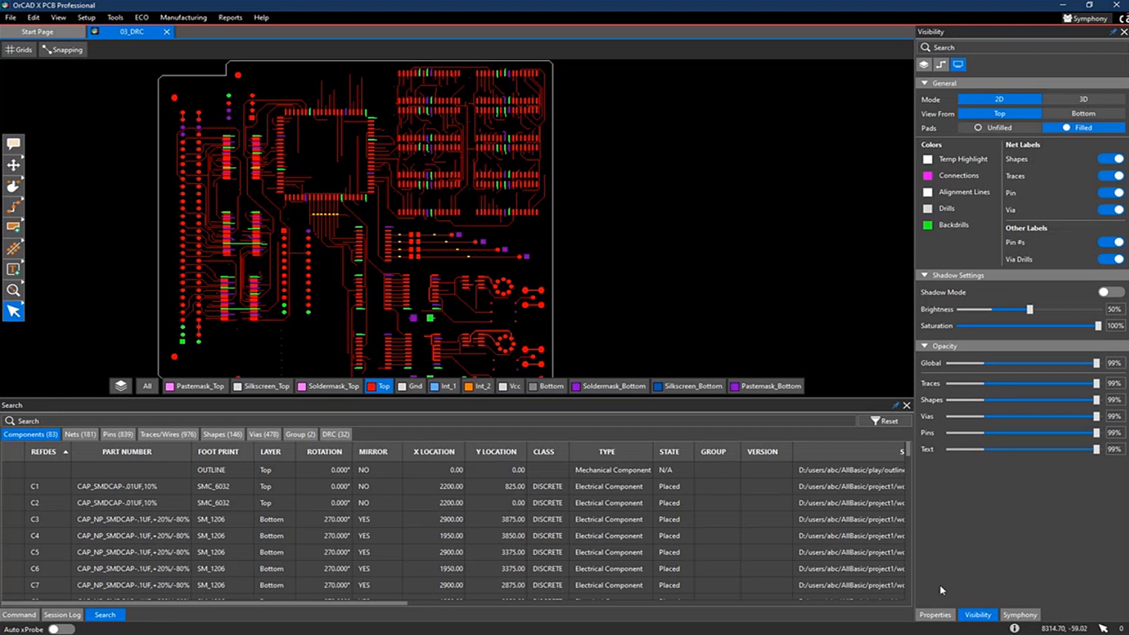
{"action": "left_click", "coordinate": [943, 614]}
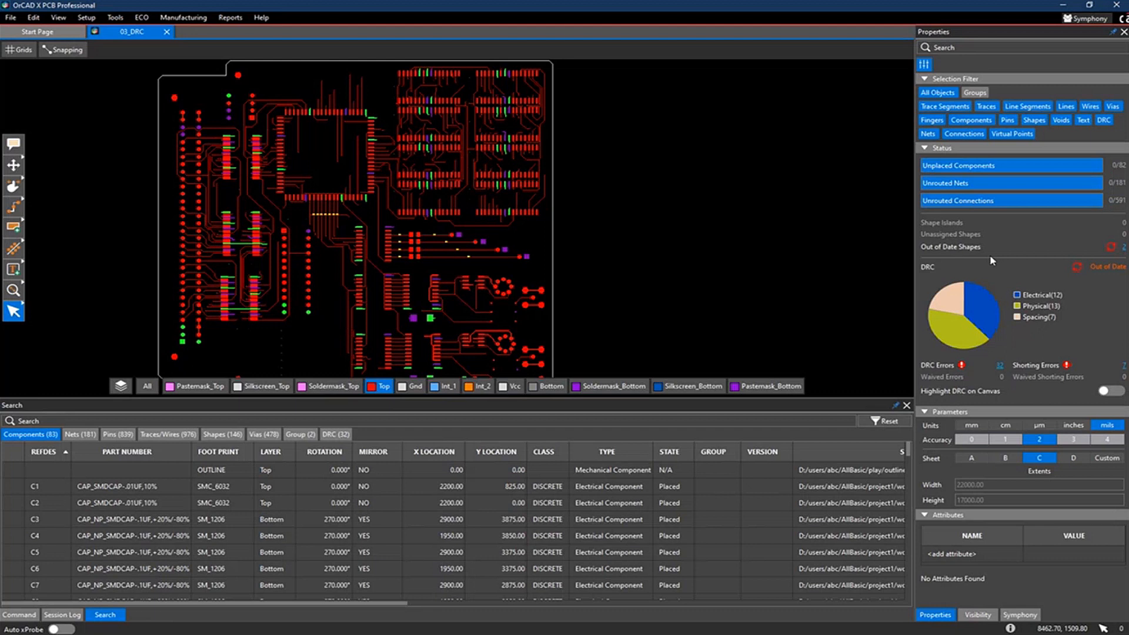
{"action": "left_click", "coordinate": [1076, 266]}
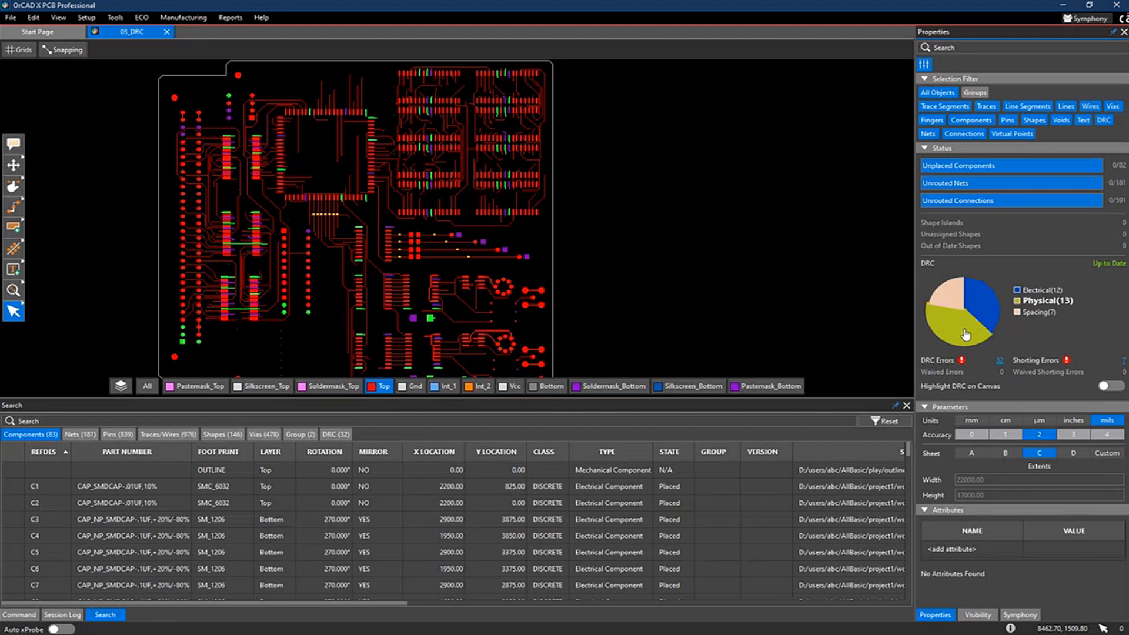
List the spacing DRC errors and locate the first Line to Line Spacing violation on the board
{"action": "left_click", "coordinate": [947, 301]}
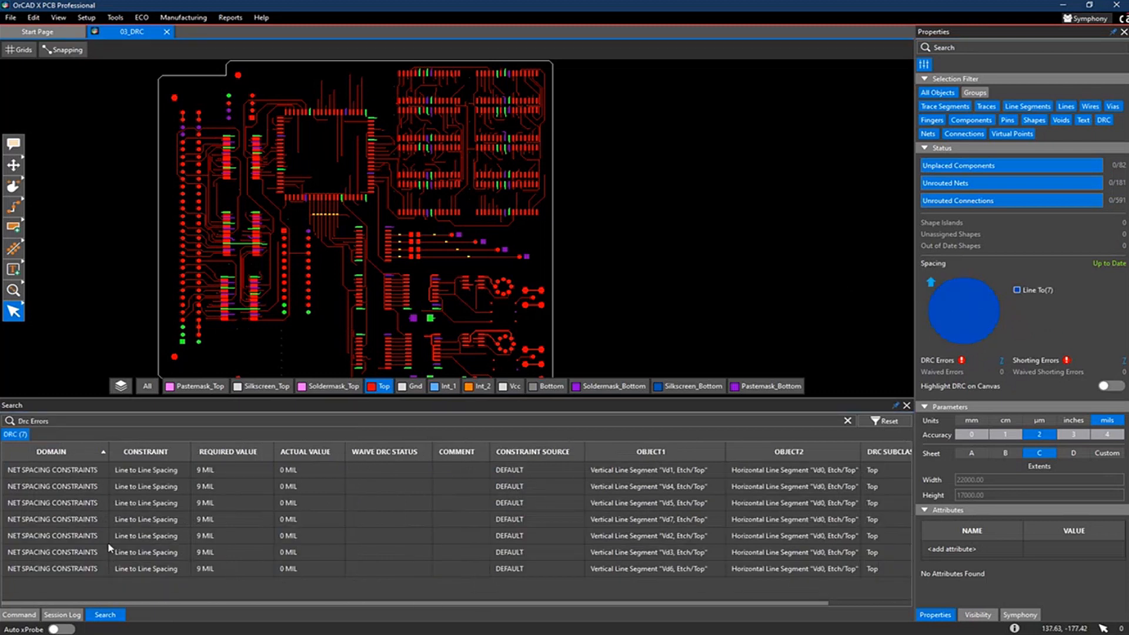
{"action": "left_click", "coordinate": [135, 475]}
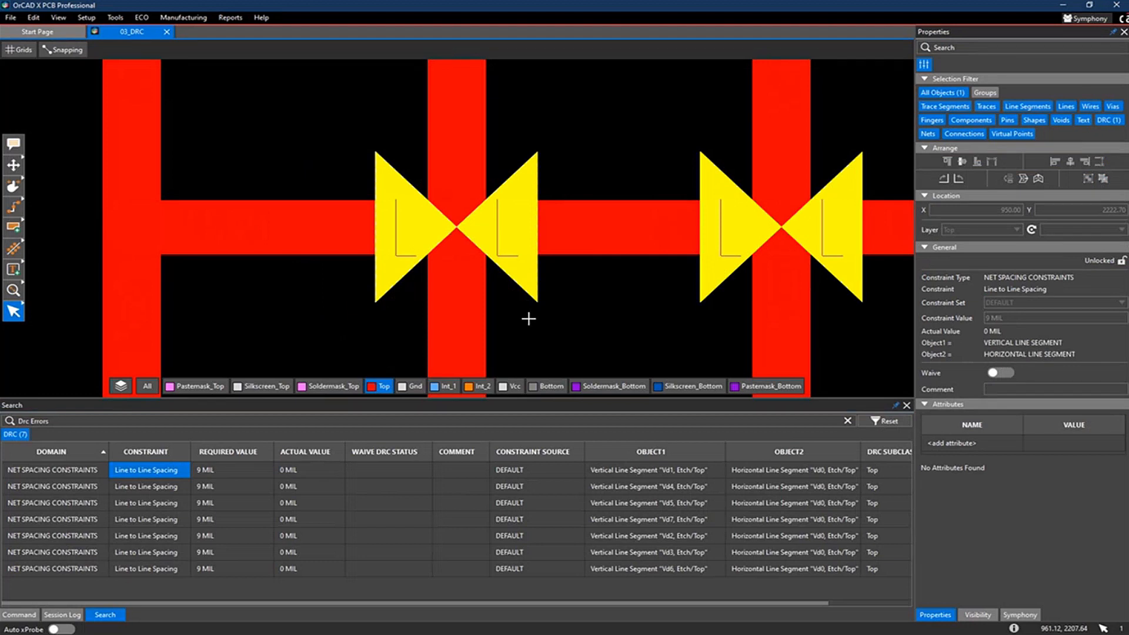
Waive the selected Line to Line Spacing error, then withdraw the waiver
{"action": "left_click", "coordinate": [1004, 373]}
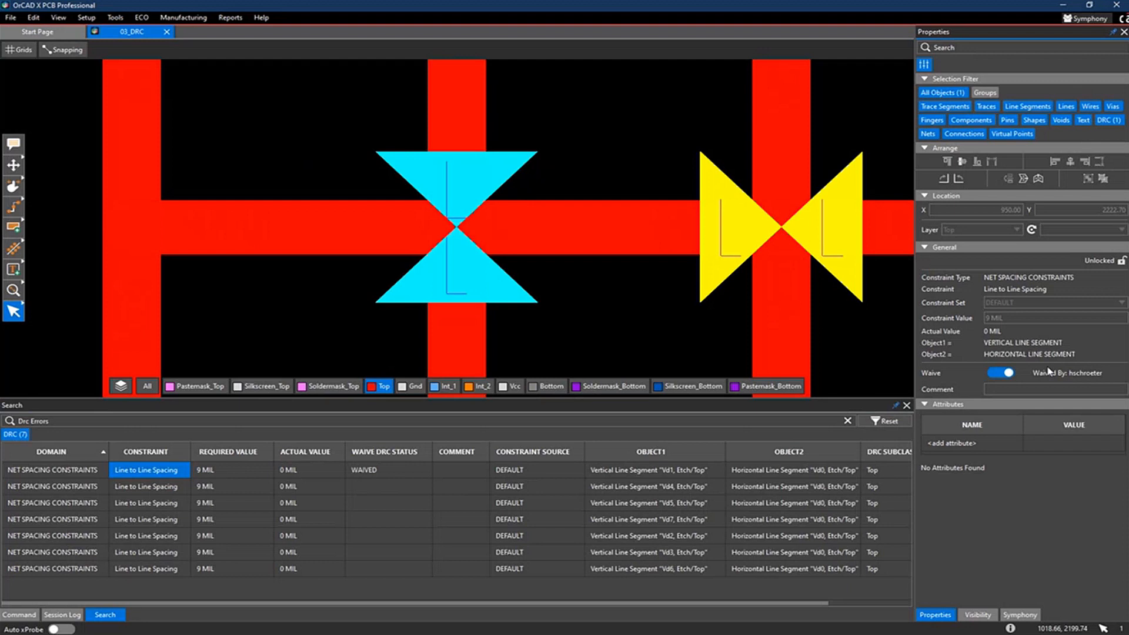
{"action": "left_click", "coordinate": [1001, 372]}
{"action": "scroll", "coordinate": [606, 242], "scroll_direction": "down", "scroll_amount": 3}
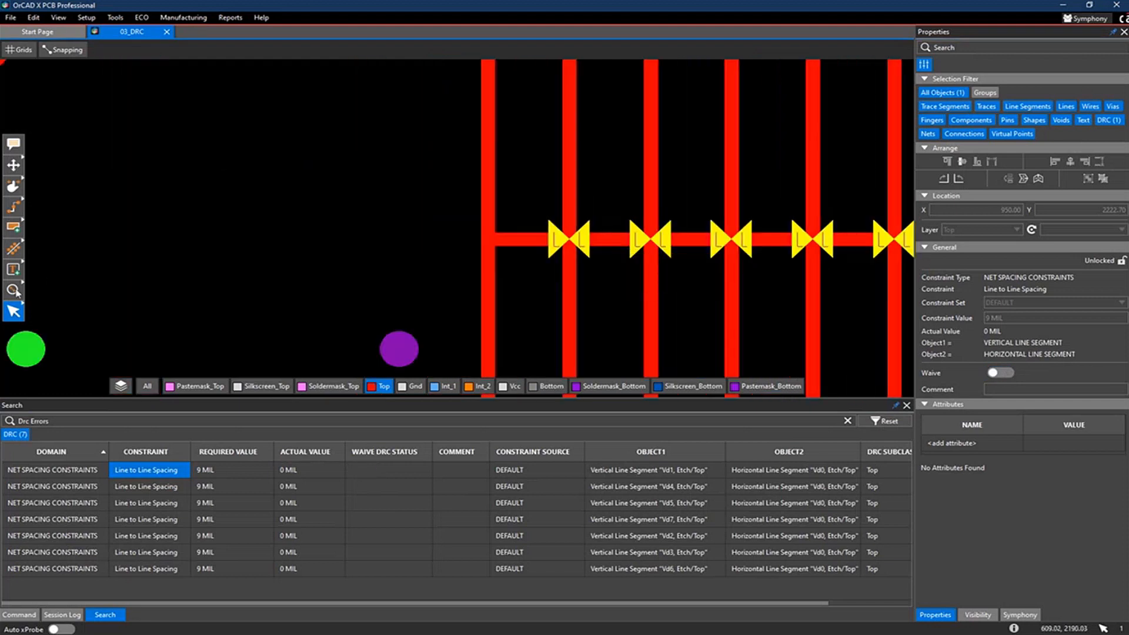
Look at the shape voiding and thermal relief defaults in the Design Parameters Editor
{"action": "left_click", "coordinate": [15, 290]}
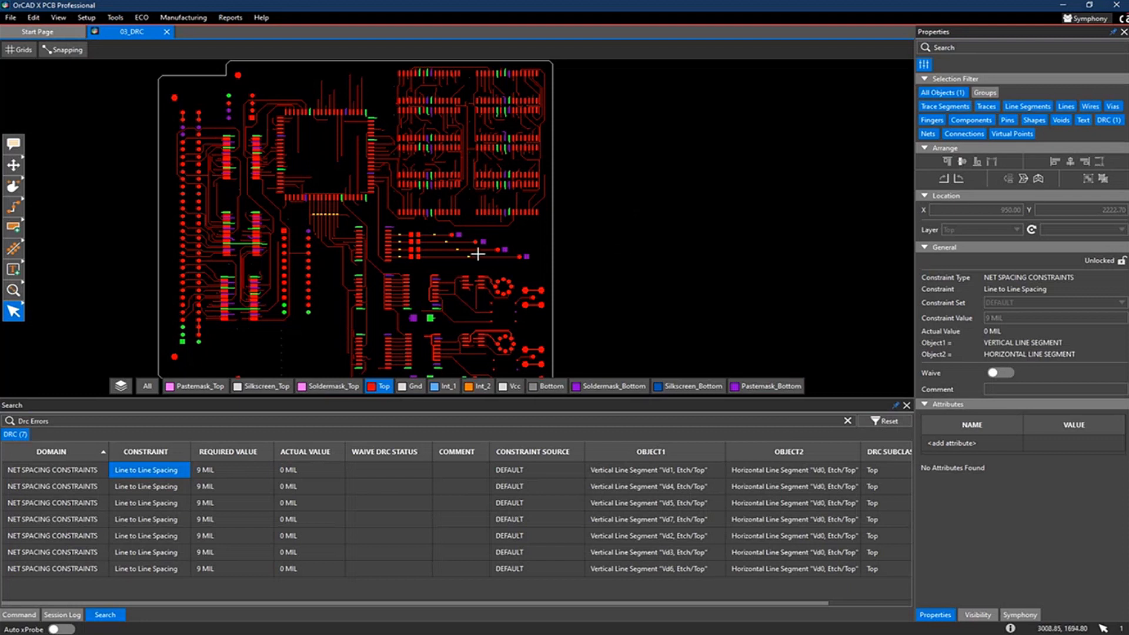
{"action": "scroll", "coordinate": [515, 253], "scroll_direction": "up", "scroll_amount": 2}
{"action": "scroll", "coordinate": [514, 254], "scroll_direction": "up", "scroll_amount": 2}
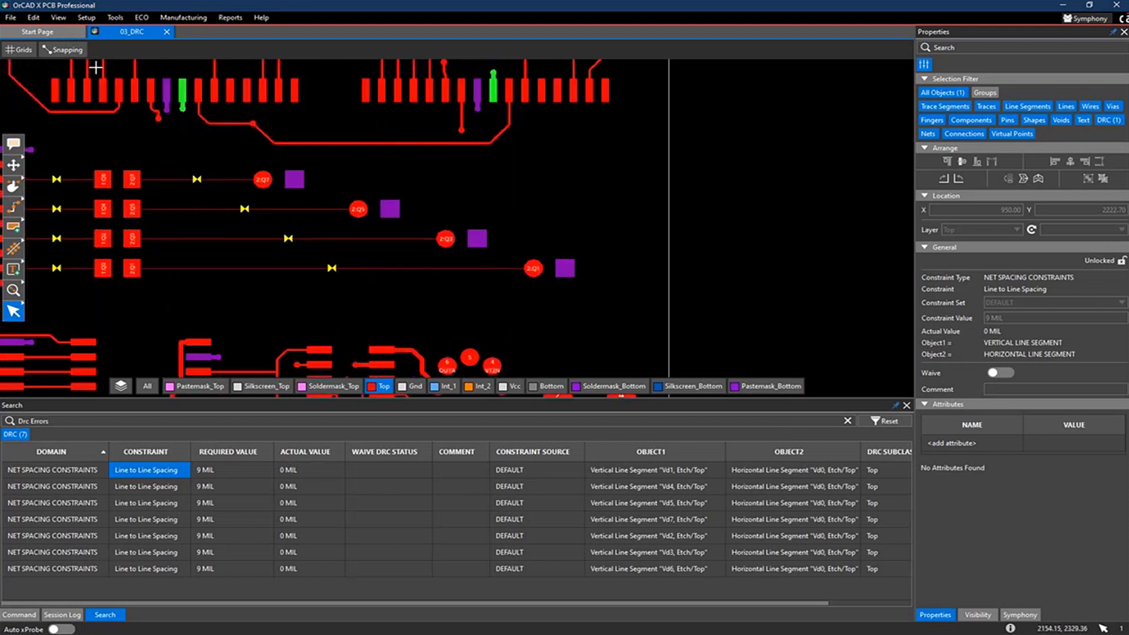
{"action": "left_click", "coordinate": [87, 17]}
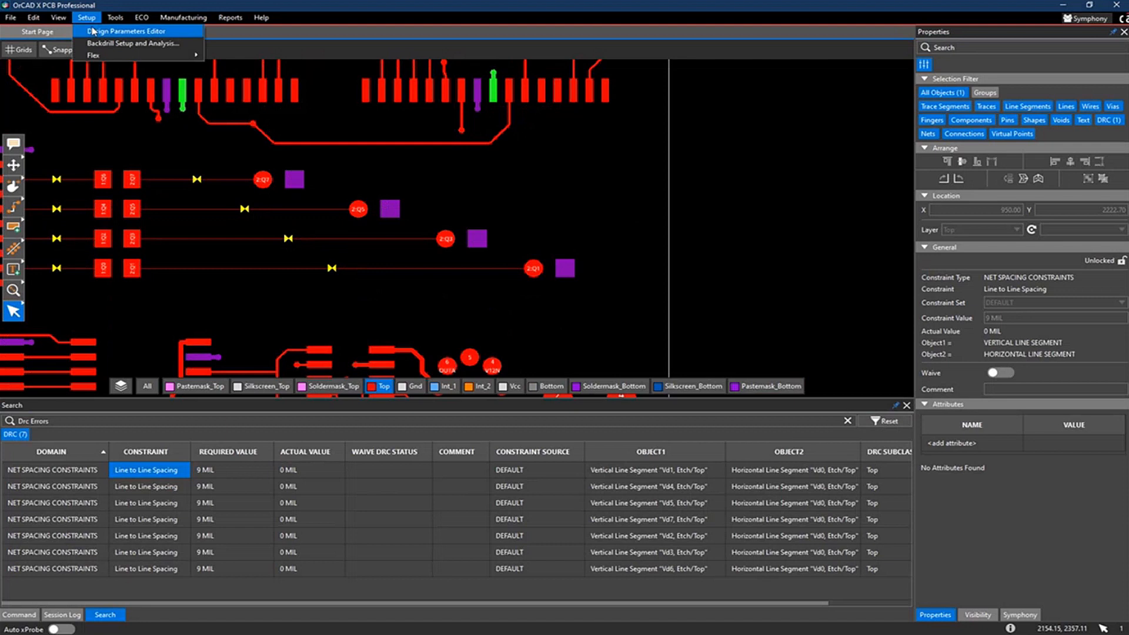
{"action": "left_click", "coordinate": [123, 31]}
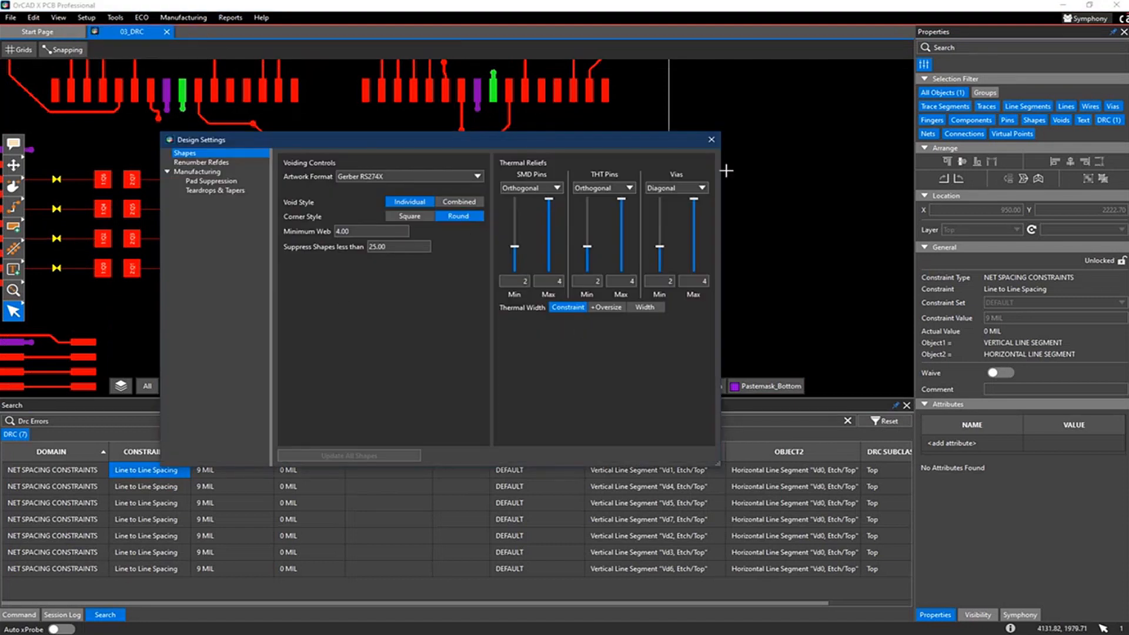
{"action": "left_click", "coordinate": [711, 139]}
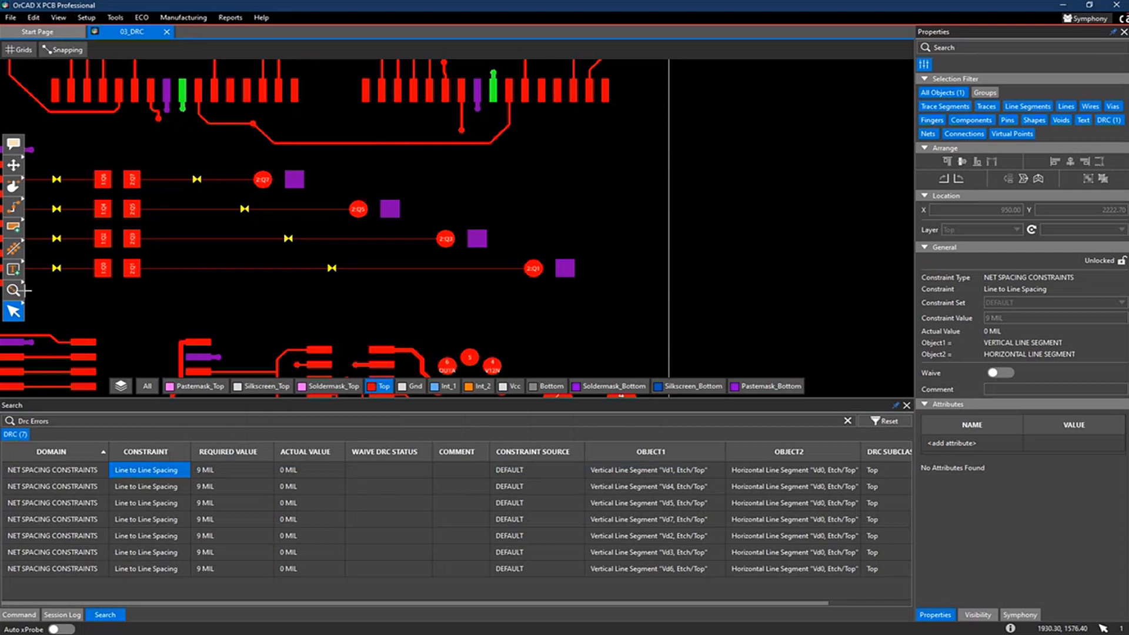
Draw a rectangular conductor shape about 1667 mil wide on the Top layer, assigned to net VCC, covering the four Q traces and their pads
{"action": "left_click", "coordinate": [14, 228]}
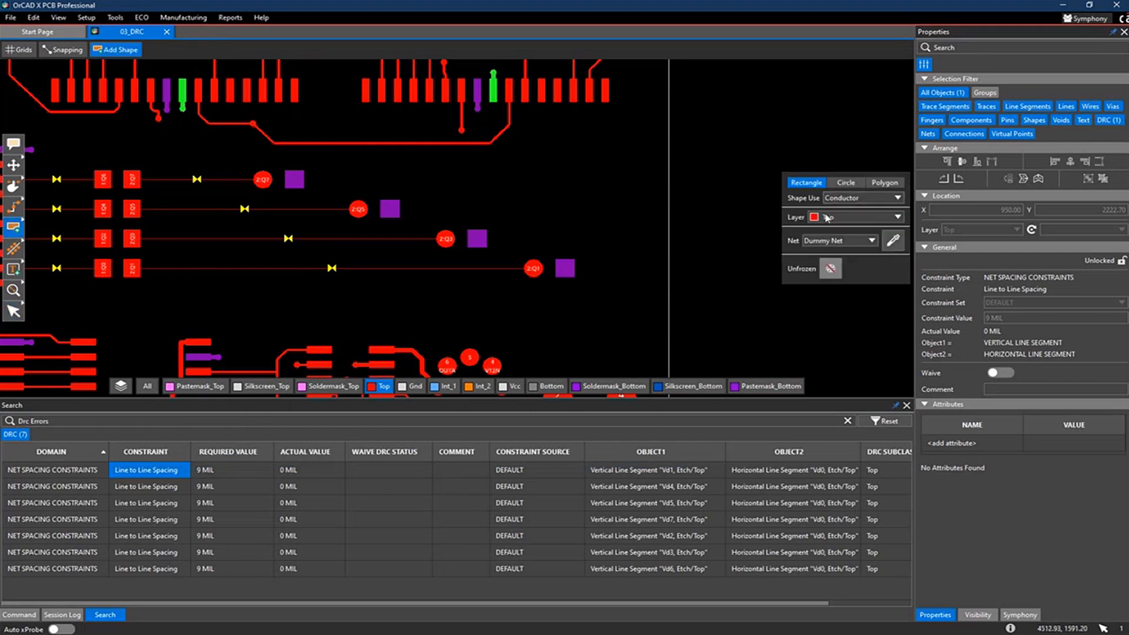
{"action": "left_click", "coordinate": [871, 241]}
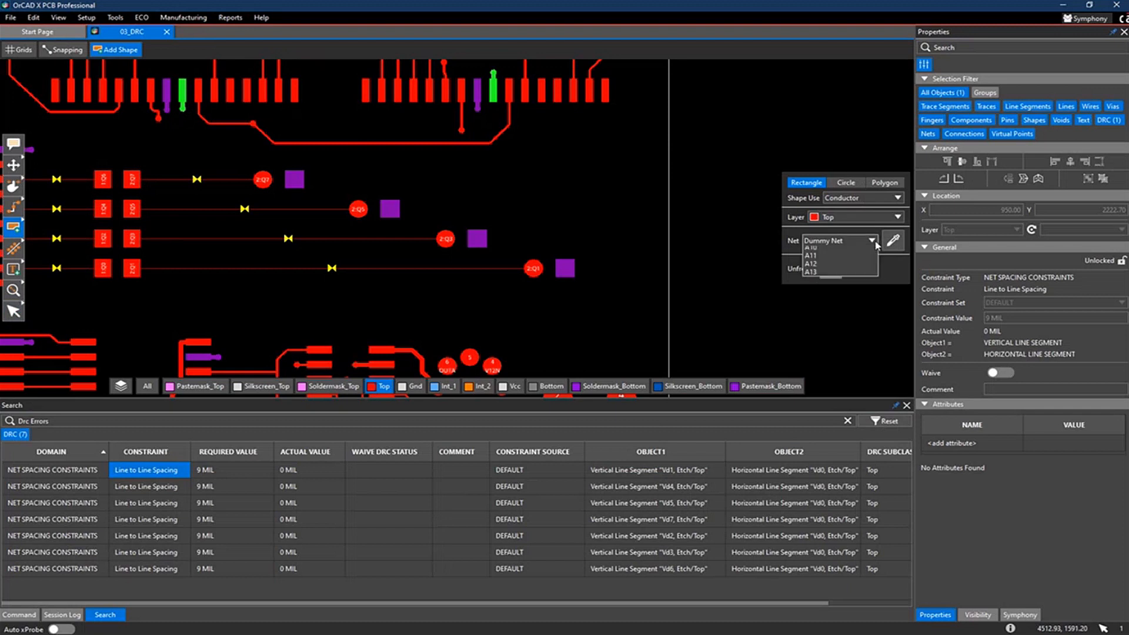
{"action": "left_click", "coordinate": [852, 269]}
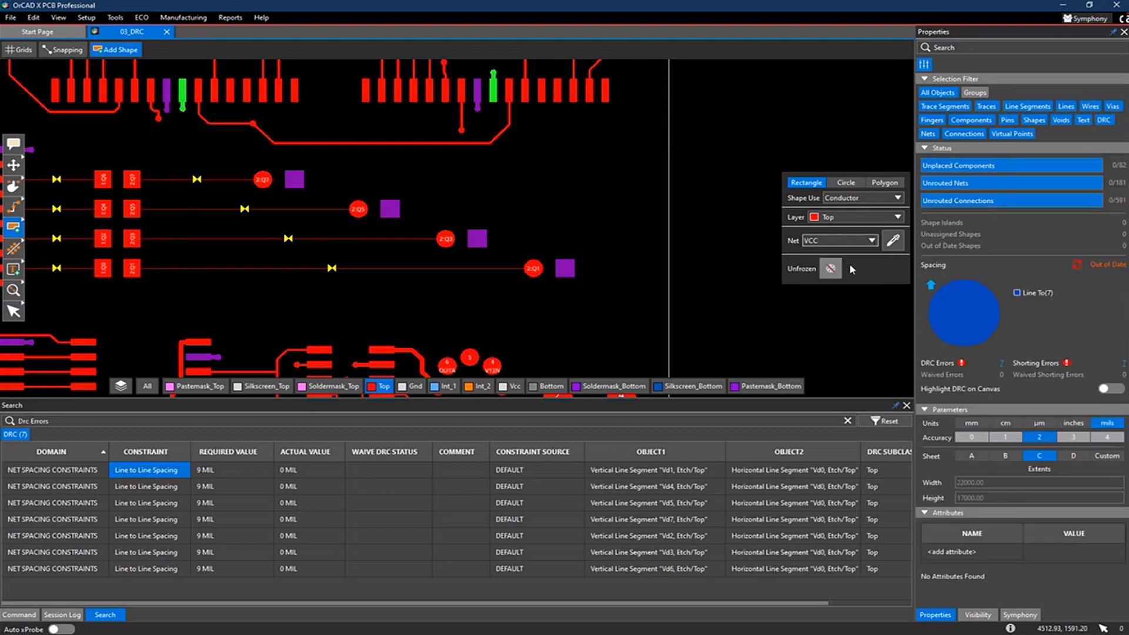
{"action": "left_click", "coordinate": [71, 144]}
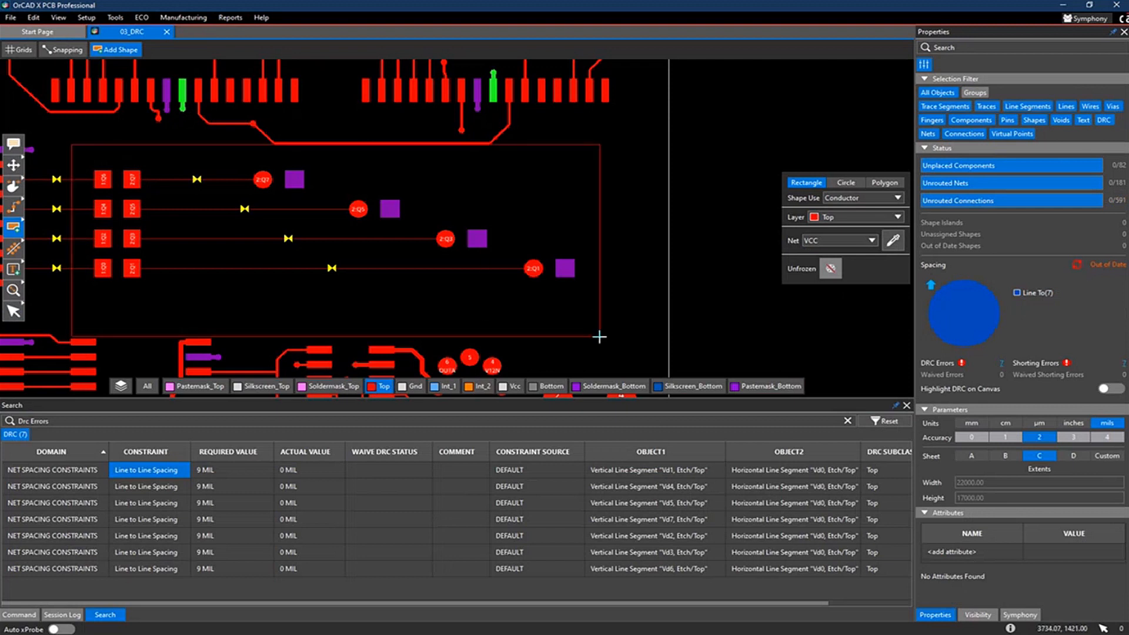
{"action": "left_click", "coordinate": [602, 335]}
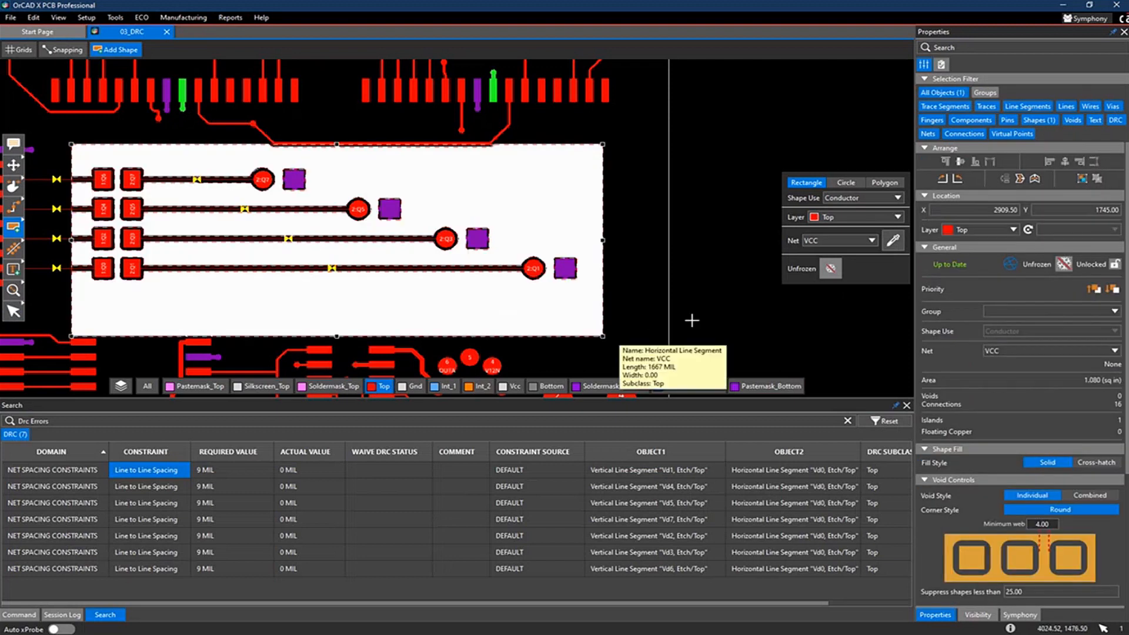
{"action": "key", "text": "Escape"}
{"action": "key", "text": "Escape"}
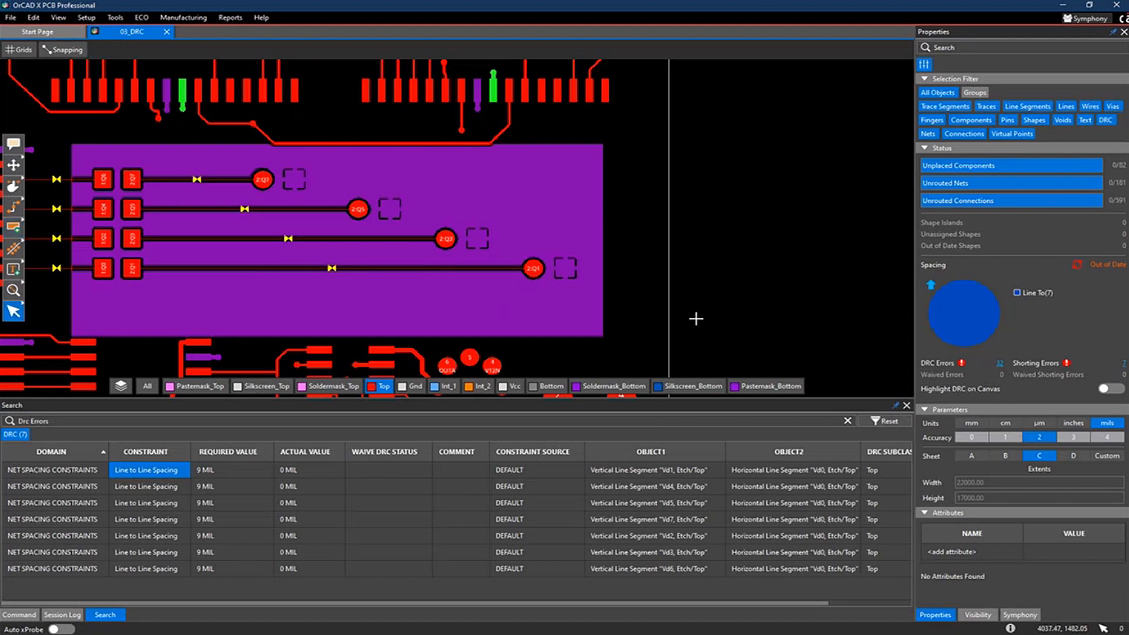
Restrict the selection filter to pins only
{"action": "scroll", "coordinate": [579, 274], "scroll_direction": "up", "scroll_amount": 2}
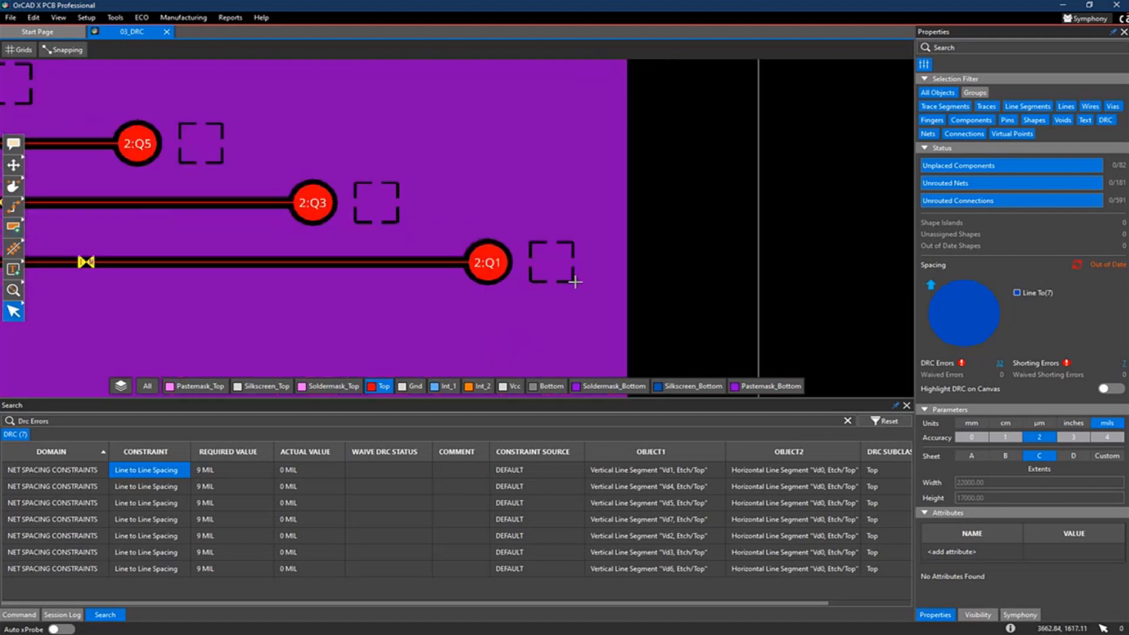
{"action": "scroll", "coordinate": [613, 278], "scroll_direction": "up", "scroll_amount": 2}
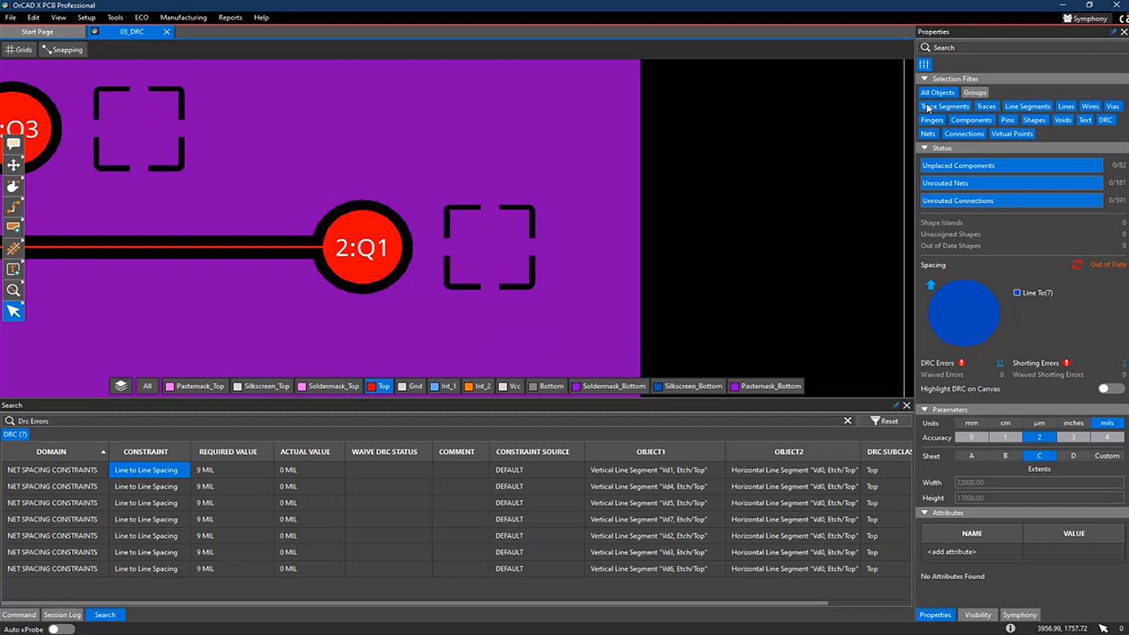
{"action": "left_click", "coordinate": [930, 92]}
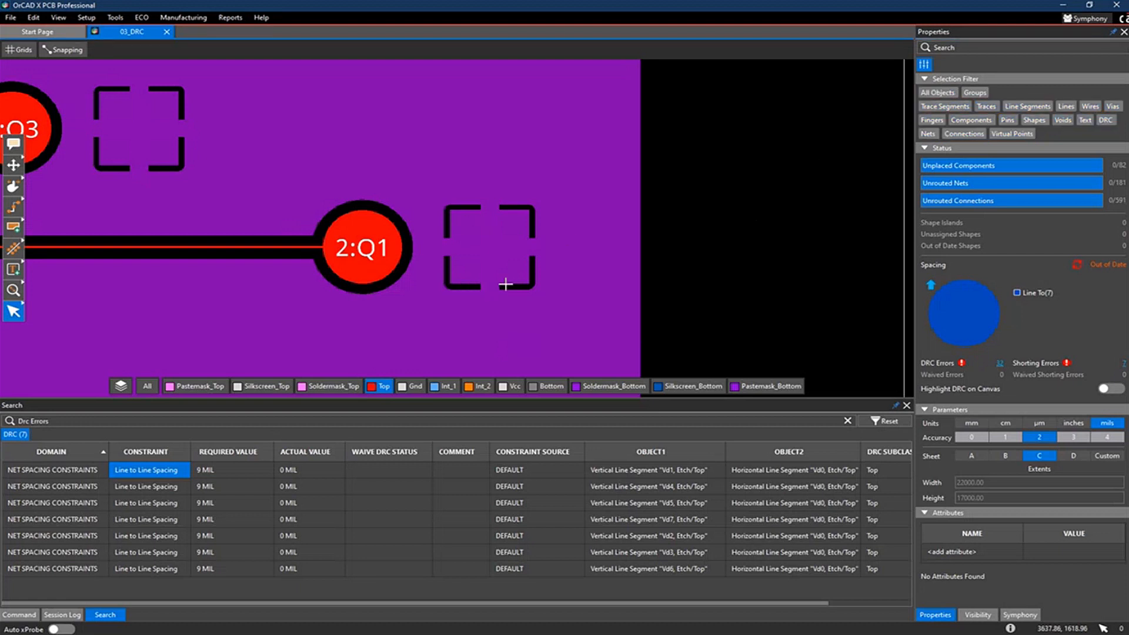
{"action": "left_click", "coordinate": [1009, 121]}
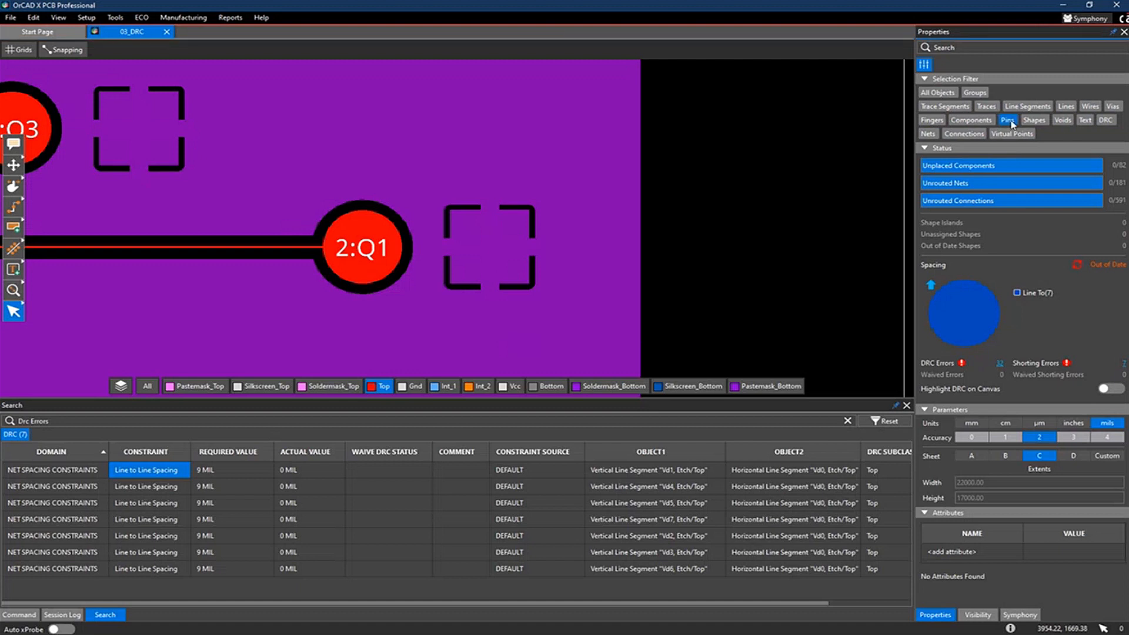
Set the thermal relief type of the VCC pin beside pad 2:Q1 to Full contact
{"action": "left_click", "coordinate": [480, 256]}
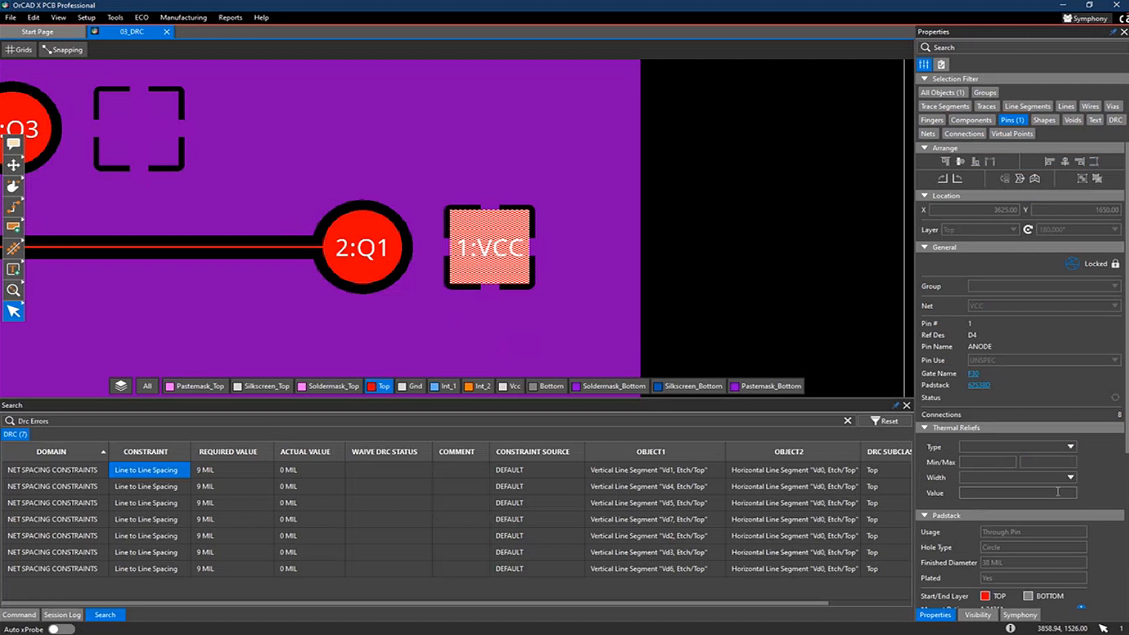
{"action": "left_click", "coordinate": [1071, 447]}
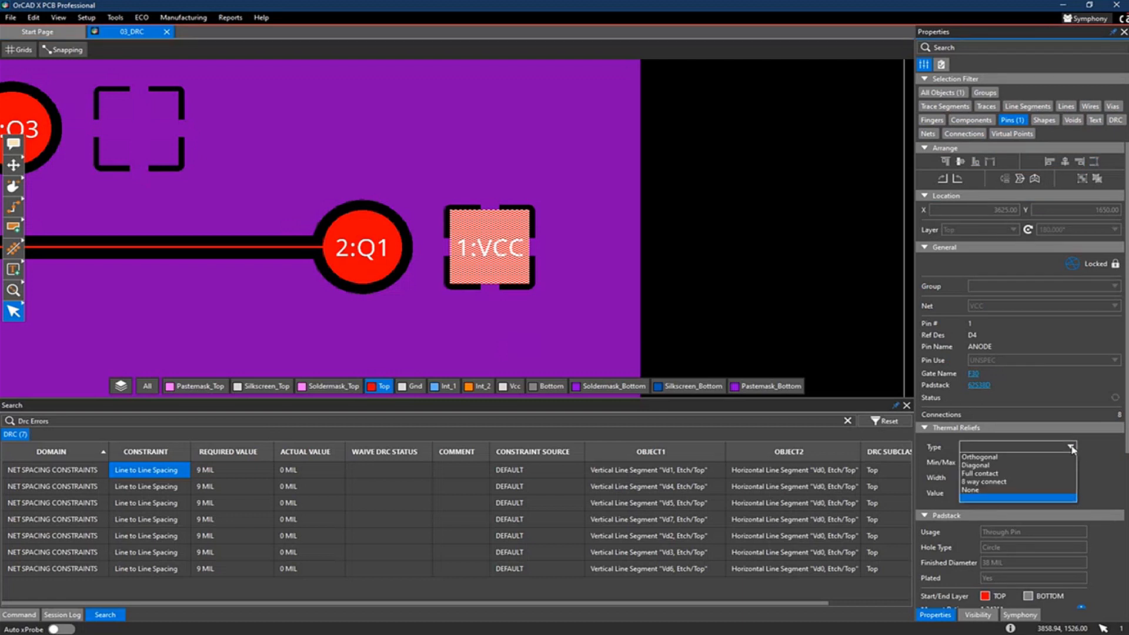
{"action": "left_click", "coordinate": [1035, 474]}
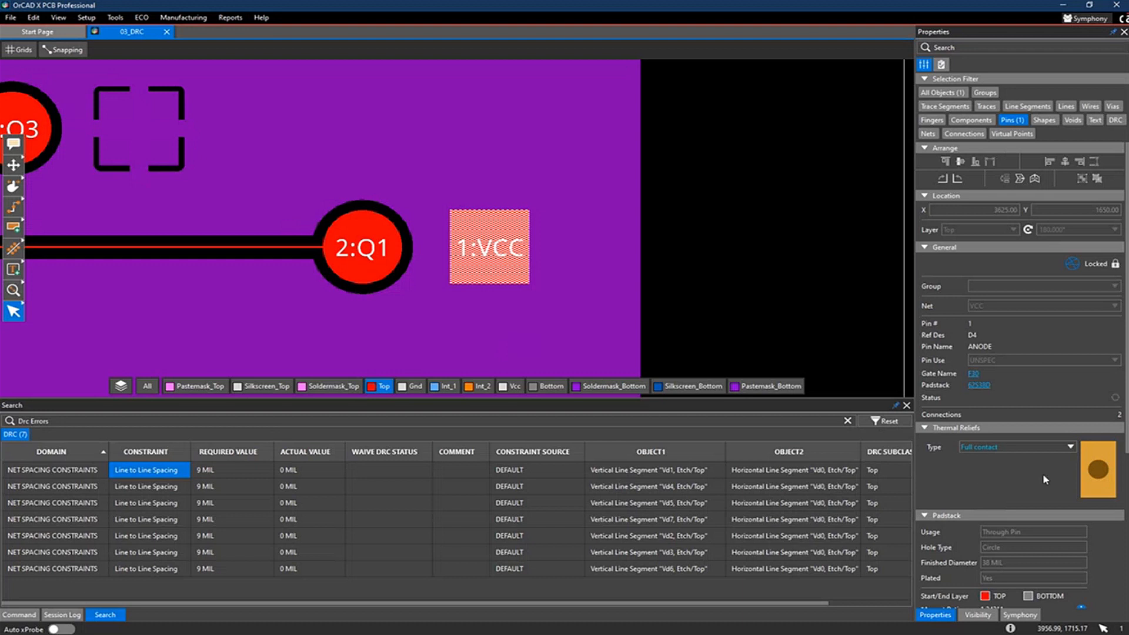
Clear the thermal relief type override on the VCC pin and deselect the pin
{"action": "left_click", "coordinate": [1043, 448]}
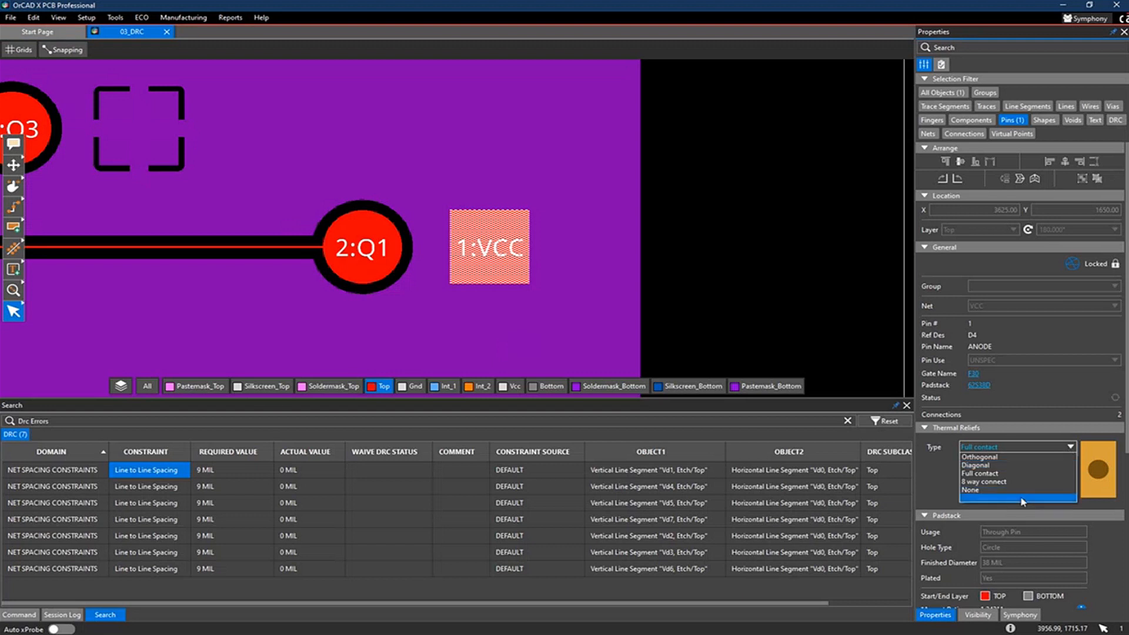
{"action": "left_click", "coordinate": [1022, 492]}
{"action": "left_click", "coordinate": [792, 223]}
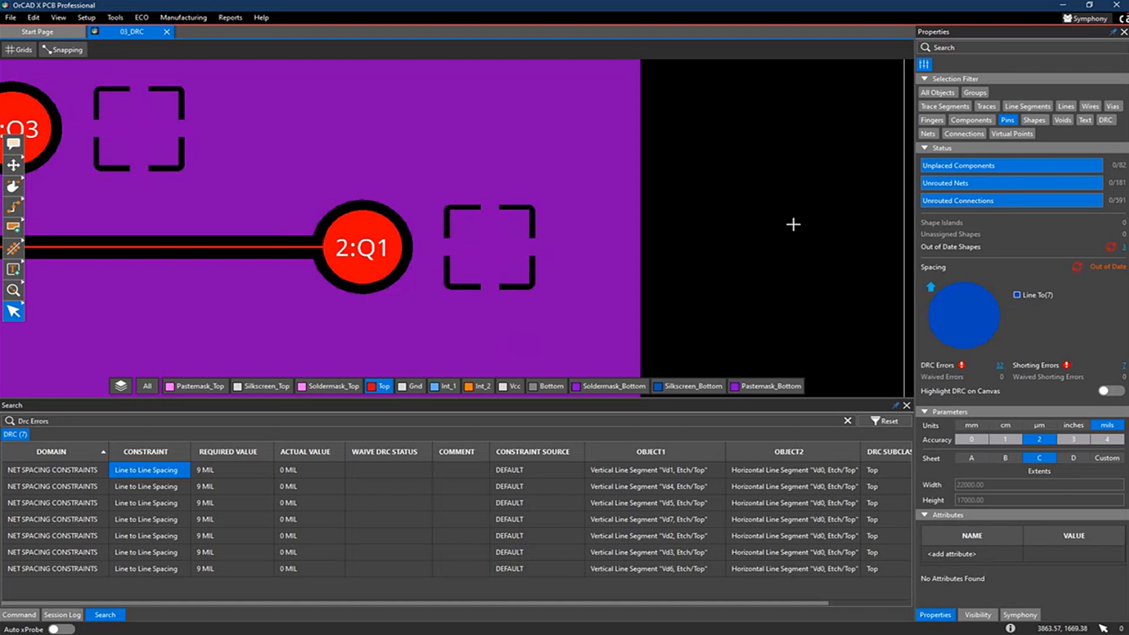
{"action": "scroll", "coordinate": [763, 211], "scroll_direction": "down", "scroll_amount": 5}
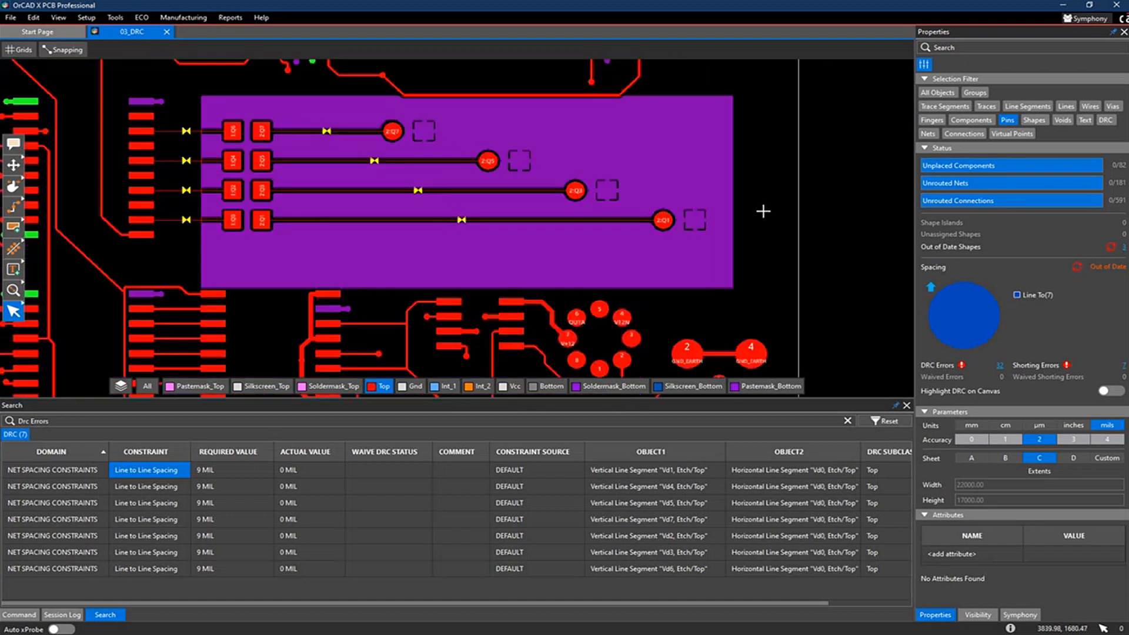
{"action": "scroll", "coordinate": [763, 211], "scroll_direction": "down", "scroll_amount": 3}
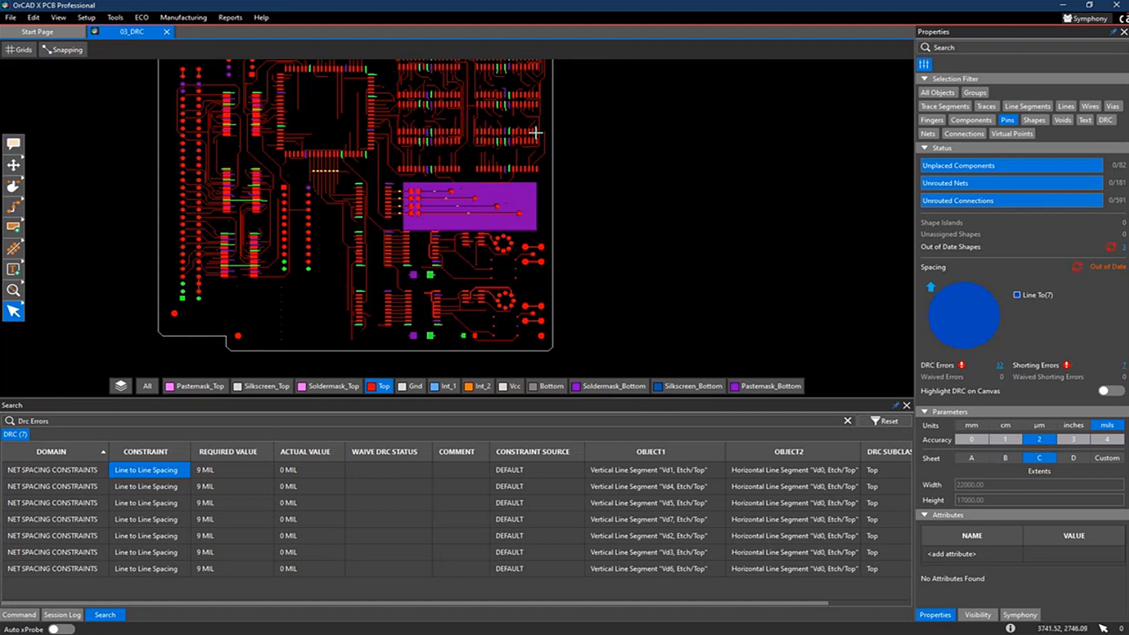
Open the board file 04_3D_PCB_Demo_3.brd, discarding the changes to 03_DRC.brd
{"action": "left_click", "coordinate": [10, 17]}
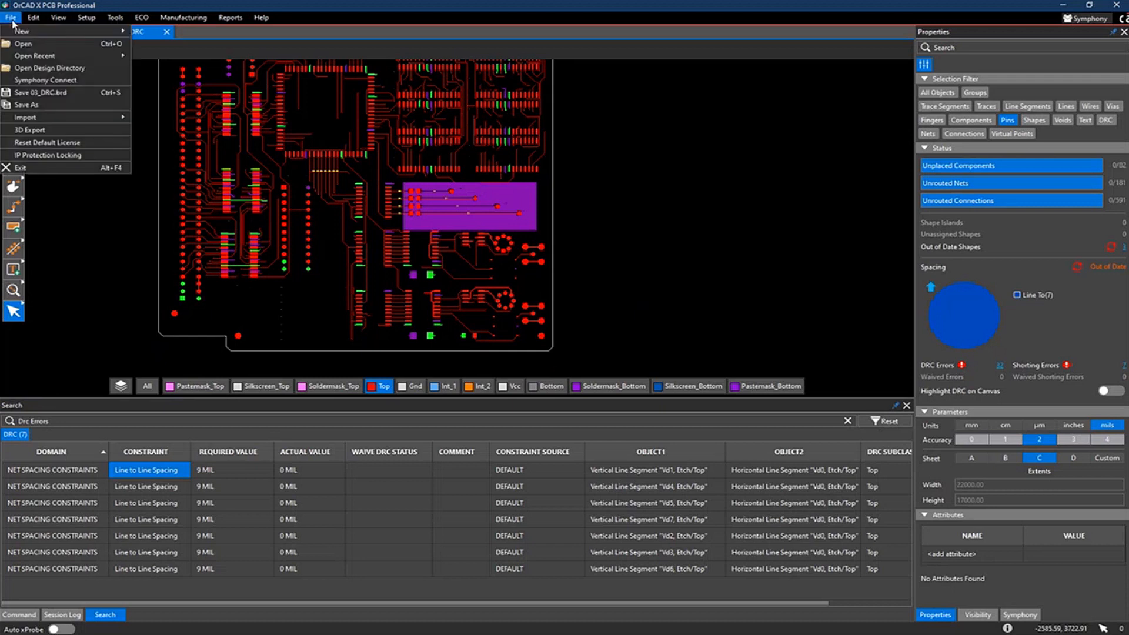
{"action": "left_click", "coordinate": [21, 45]}
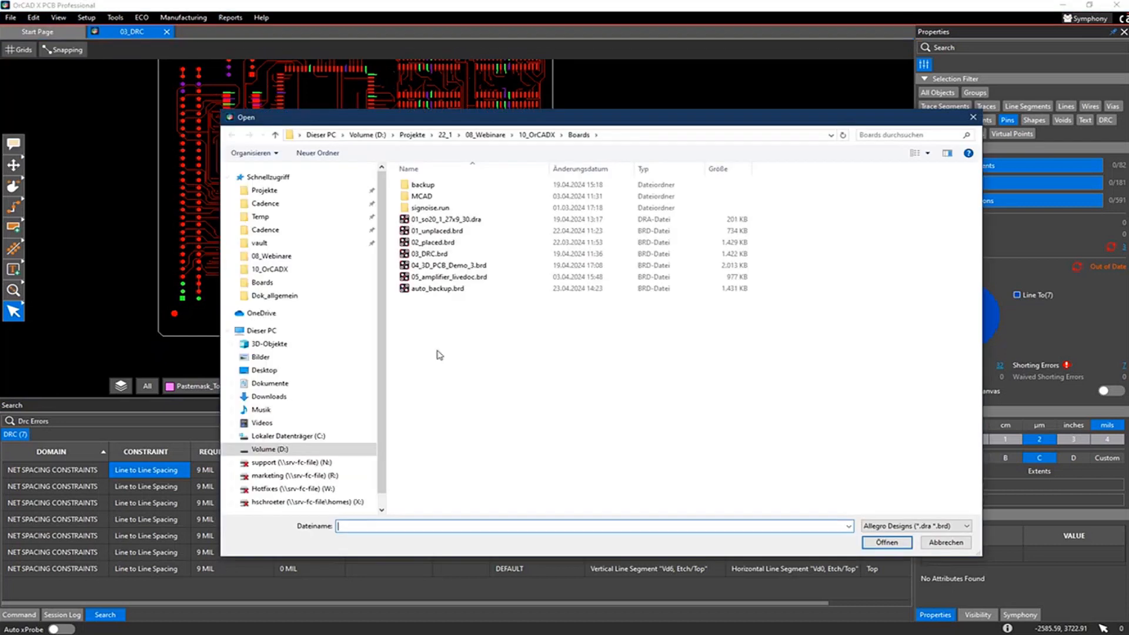
{"action": "left_click", "coordinate": [444, 266]}
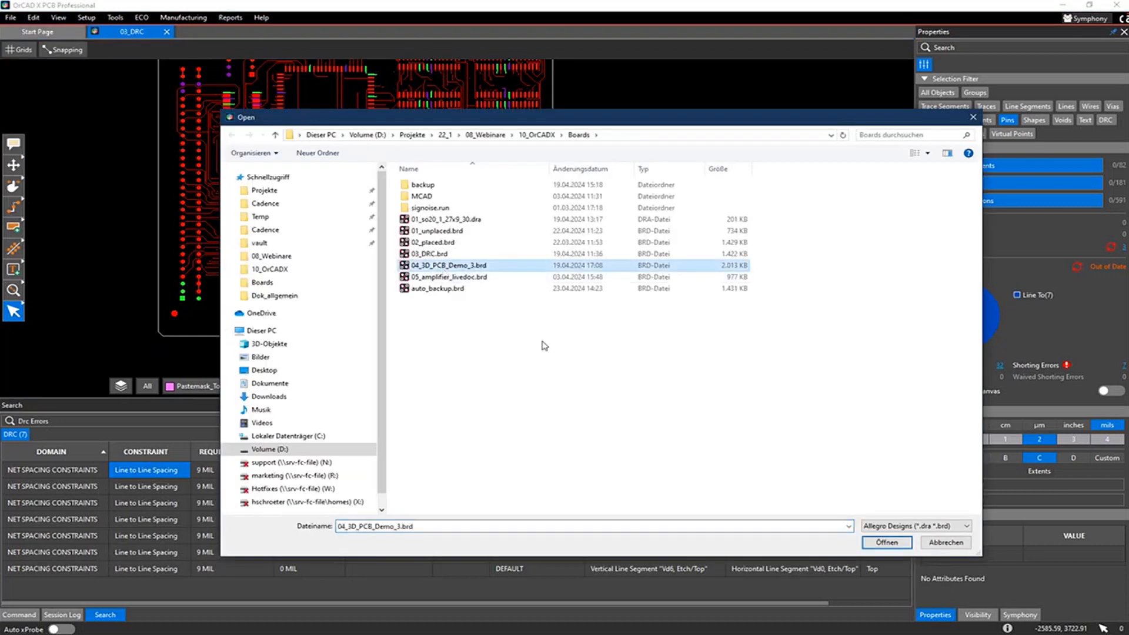
{"action": "left_click", "coordinate": [876, 542]}
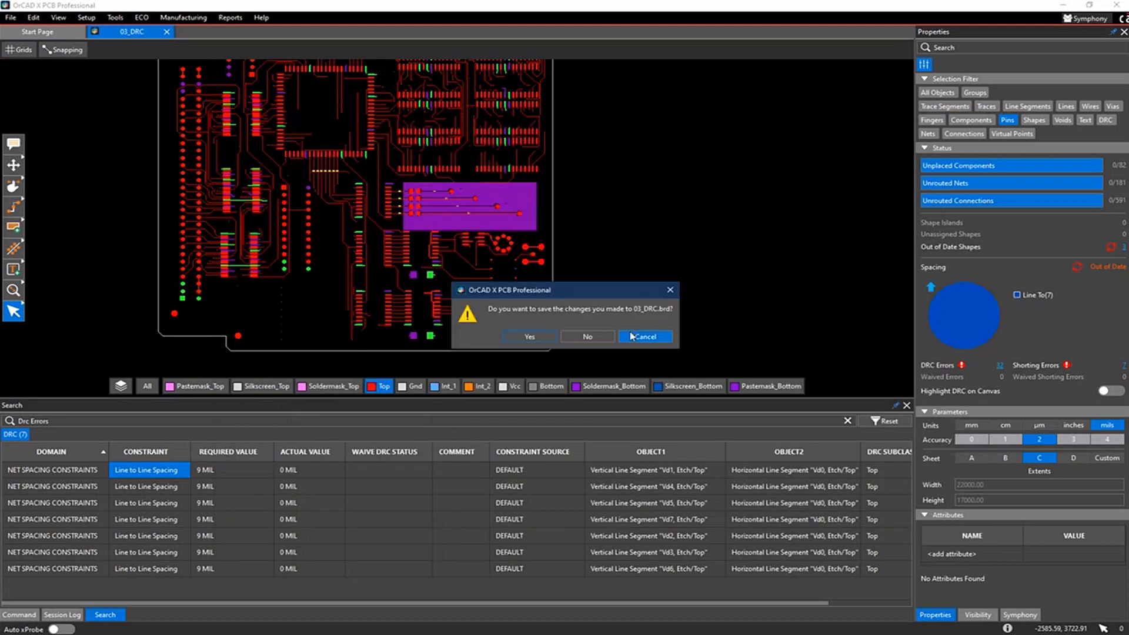
{"action": "left_click", "coordinate": [609, 334]}
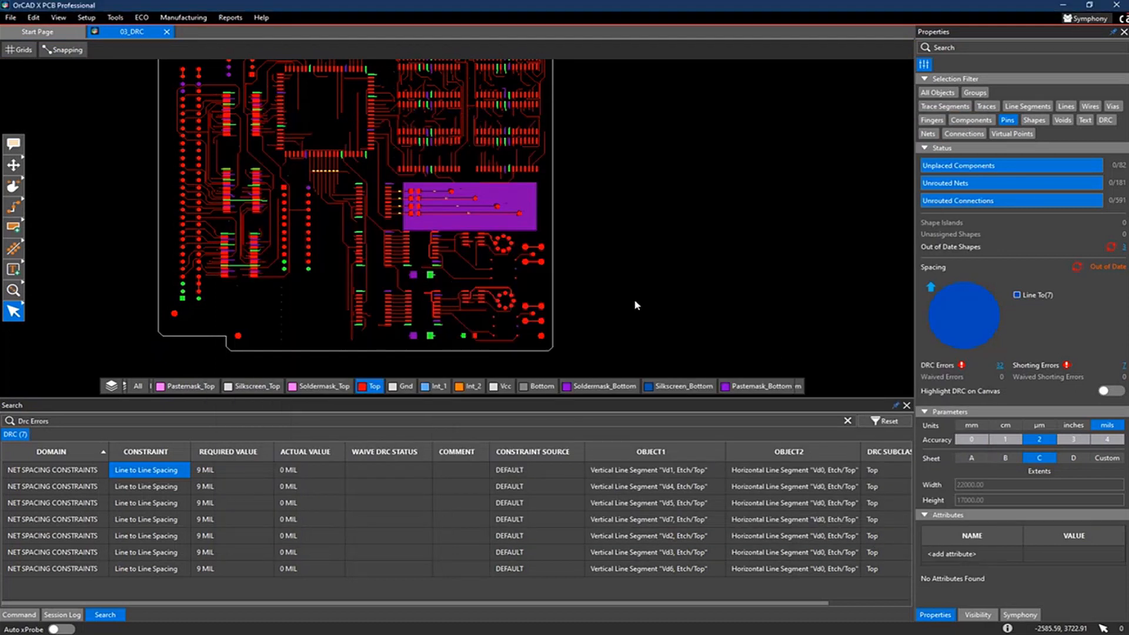
{"action": "scroll", "coordinate": [633, 299], "scroll_direction": "down", "scroll_amount": 2}
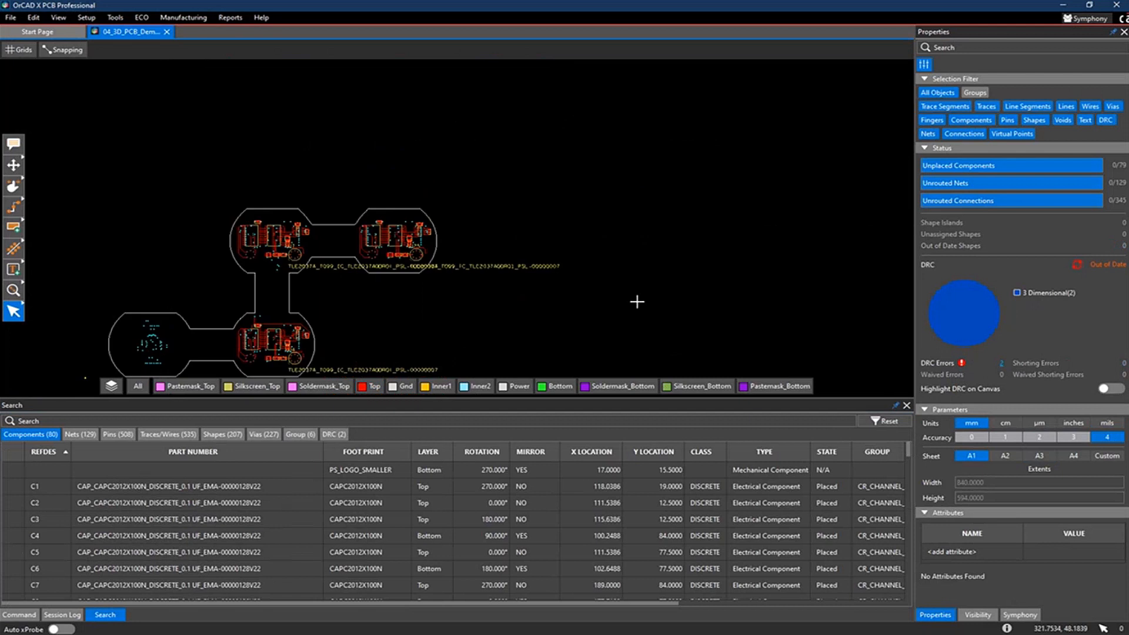
Turn off the visibility of text on the top-side Assembly layer of the components
{"action": "scroll", "coordinate": [320, 316], "scroll_direction": "up", "scroll_amount": 2}
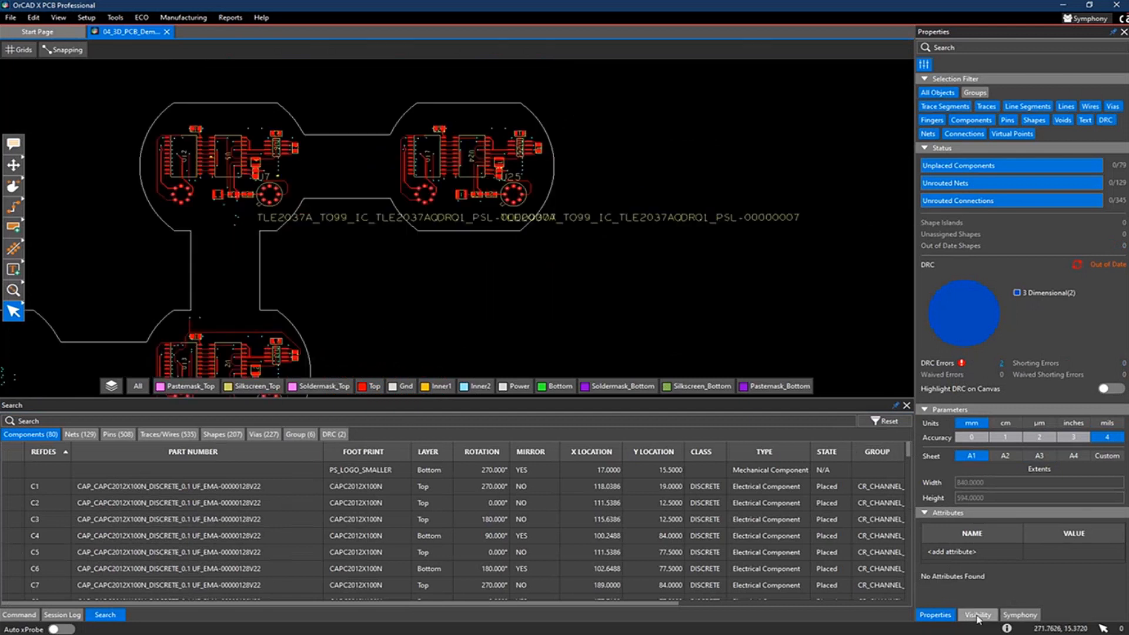
{"action": "left_click", "coordinate": [977, 614]}
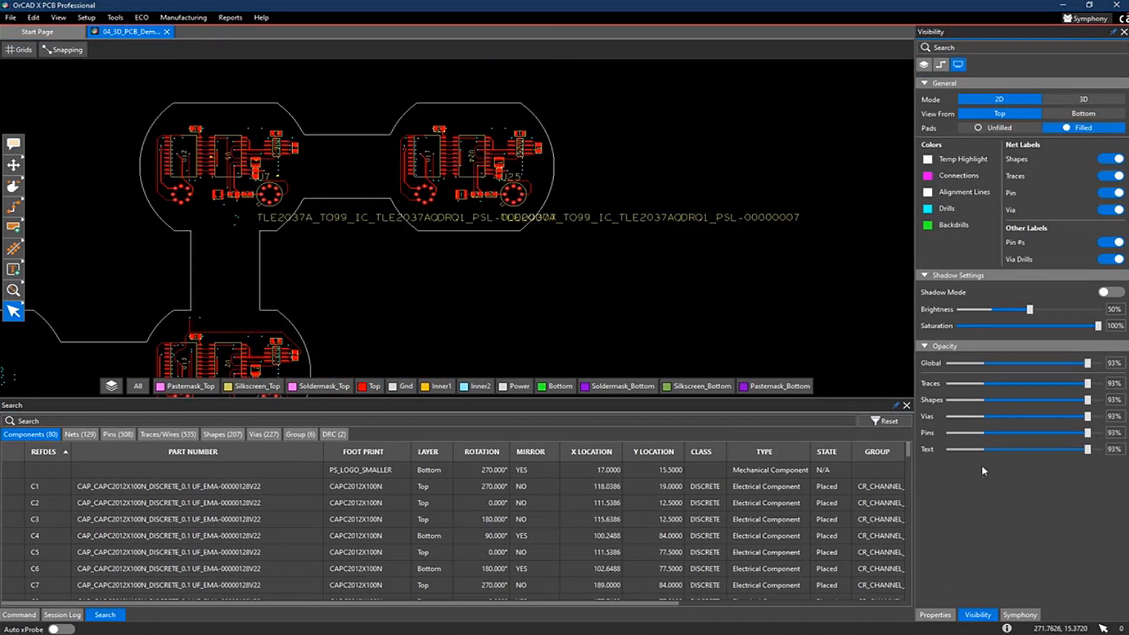
{"action": "left_click", "coordinate": [923, 64]}
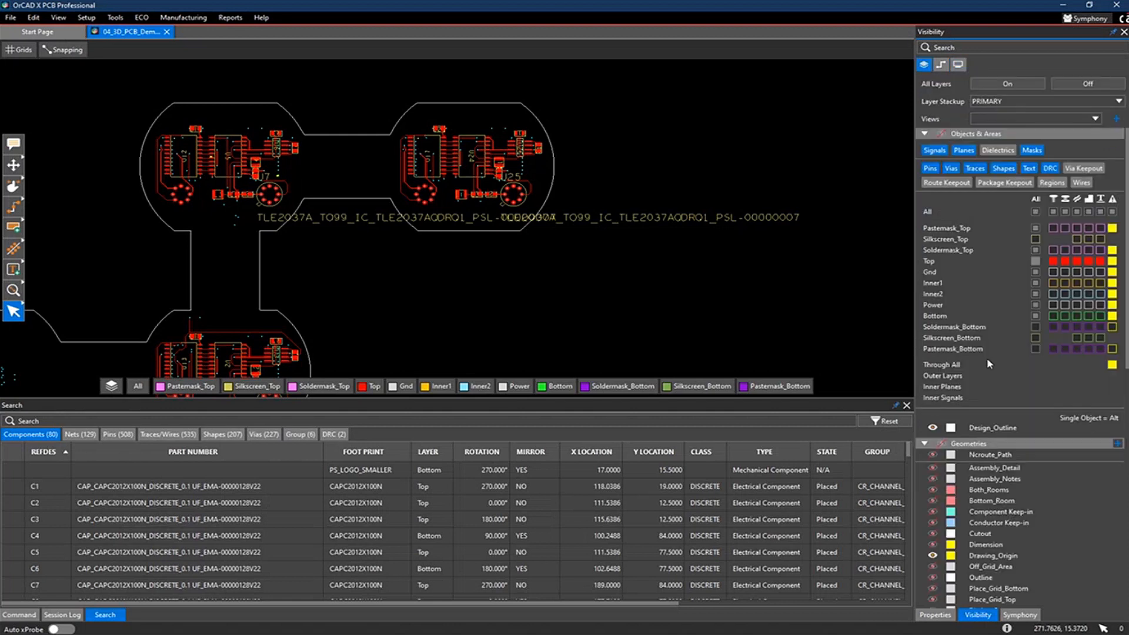
{"action": "scroll", "coordinate": [1019, 402], "scroll_direction": "down", "scroll_amount": 3}
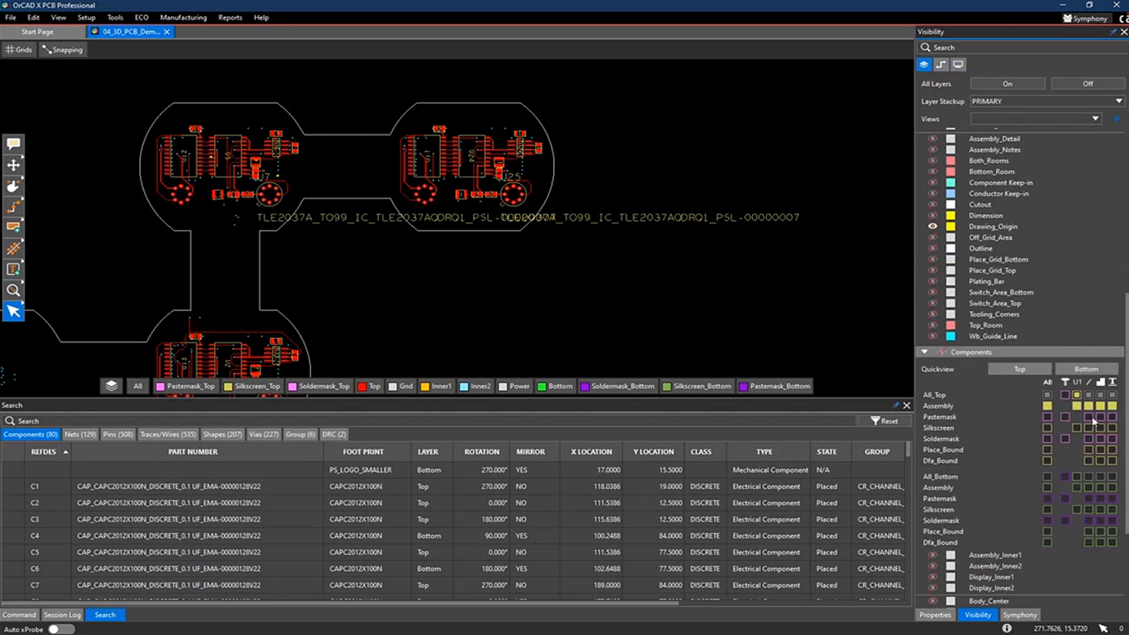
{"action": "left_click", "coordinate": [1110, 403]}
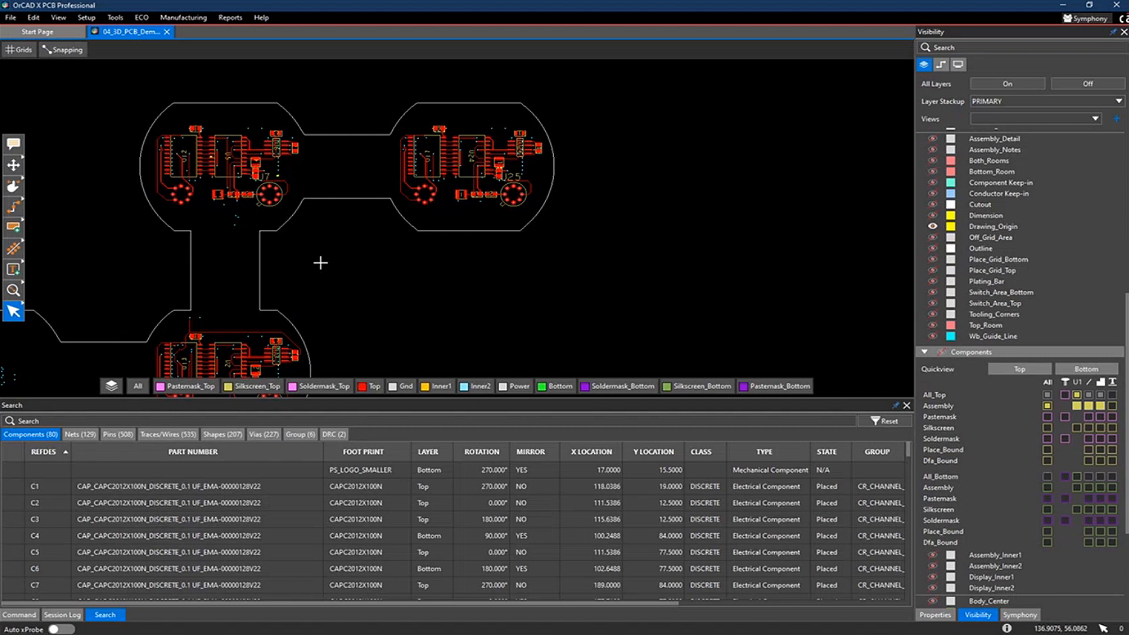
Review the 3D component-to-component clearance constraints, widening the From Component and To Component columns, and close the constraints window
{"action": "left_click", "coordinate": [115, 17]}
{"action": "left_click", "coordinate": [118, 32]}
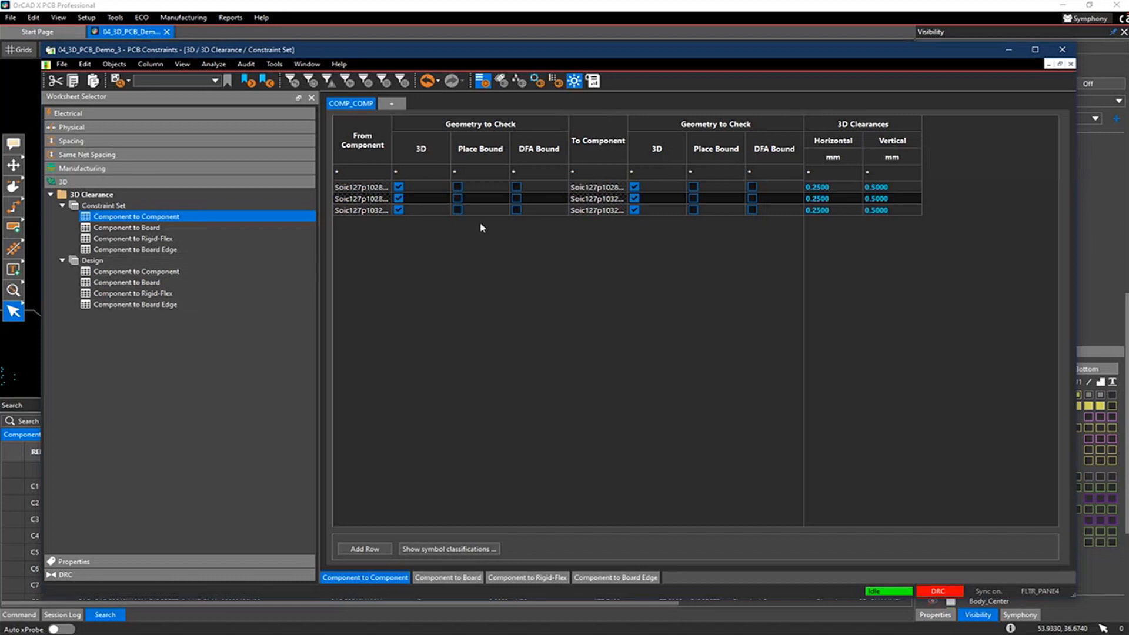
{"action": "left_click_drag", "start_coordinate": [399, 149], "coordinate": [435, 149]}
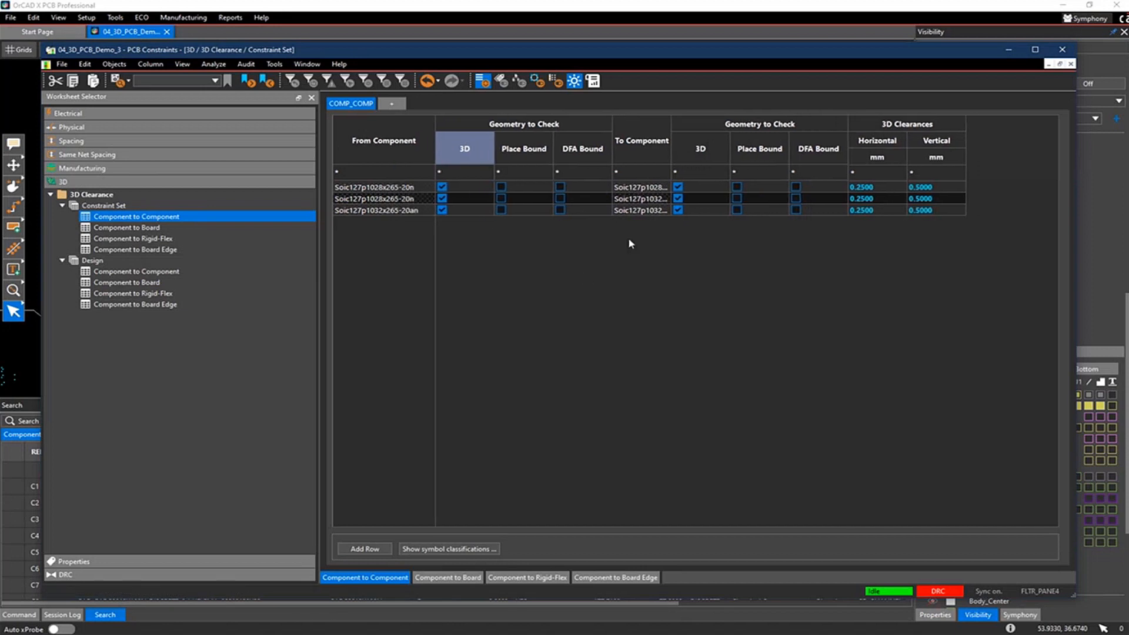
{"action": "left_click_drag", "start_coordinate": [671, 148], "coordinate": [710, 150]}
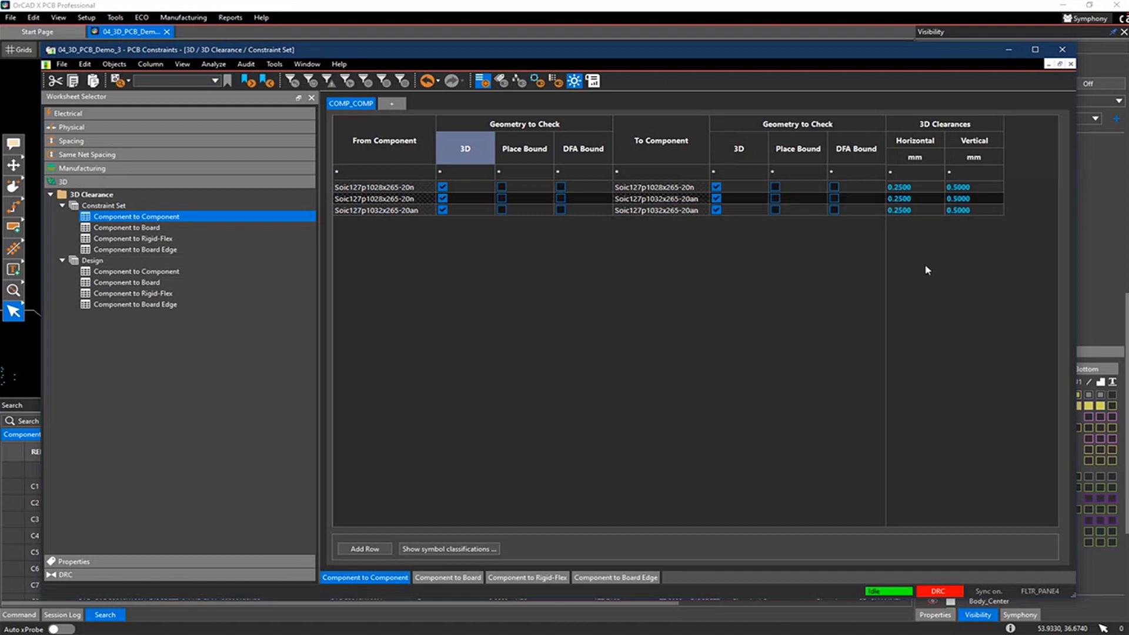
{"action": "left_click", "coordinate": [1058, 52]}
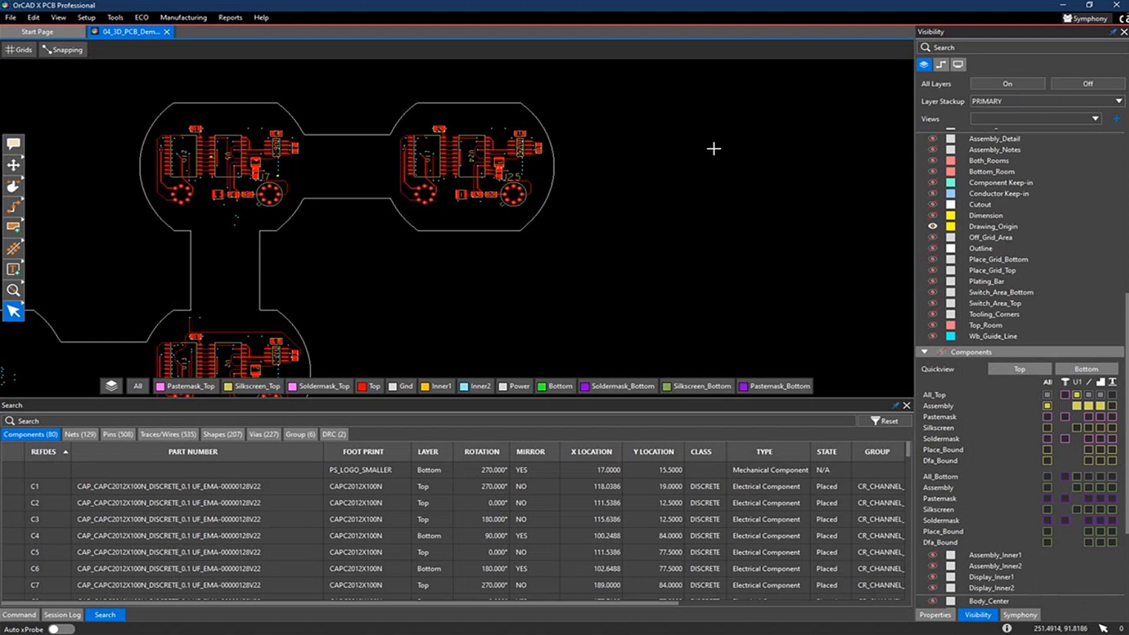
Switch the board display to 3D mode and adjust all bends together to the fully folded position
{"action": "left_click", "coordinate": [958, 64]}
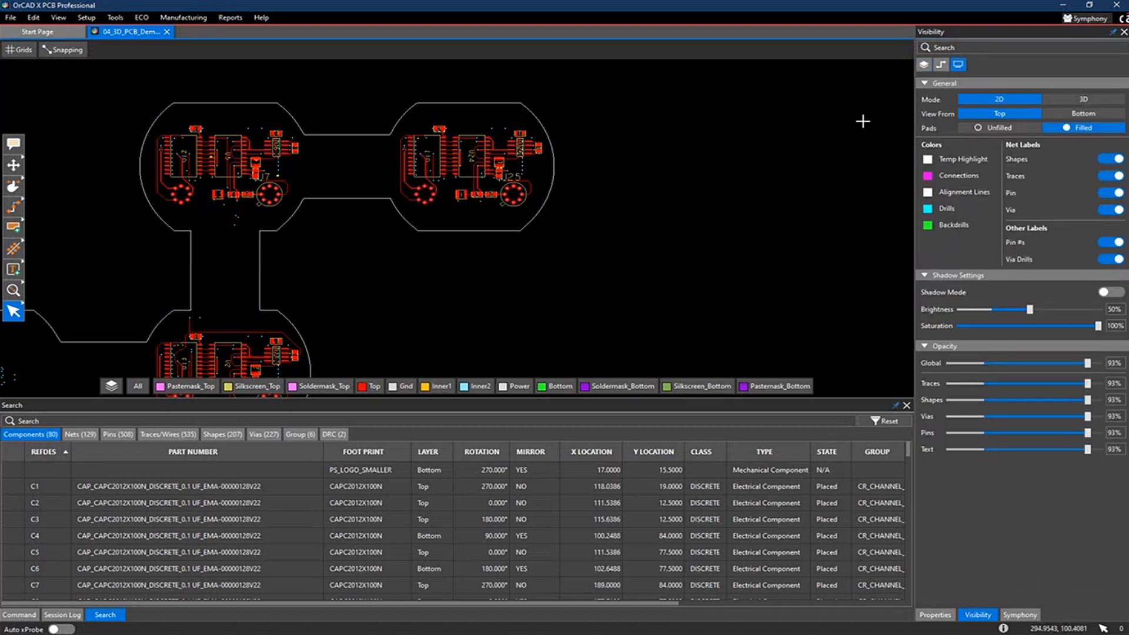
{"action": "left_click", "coordinate": [1077, 99]}
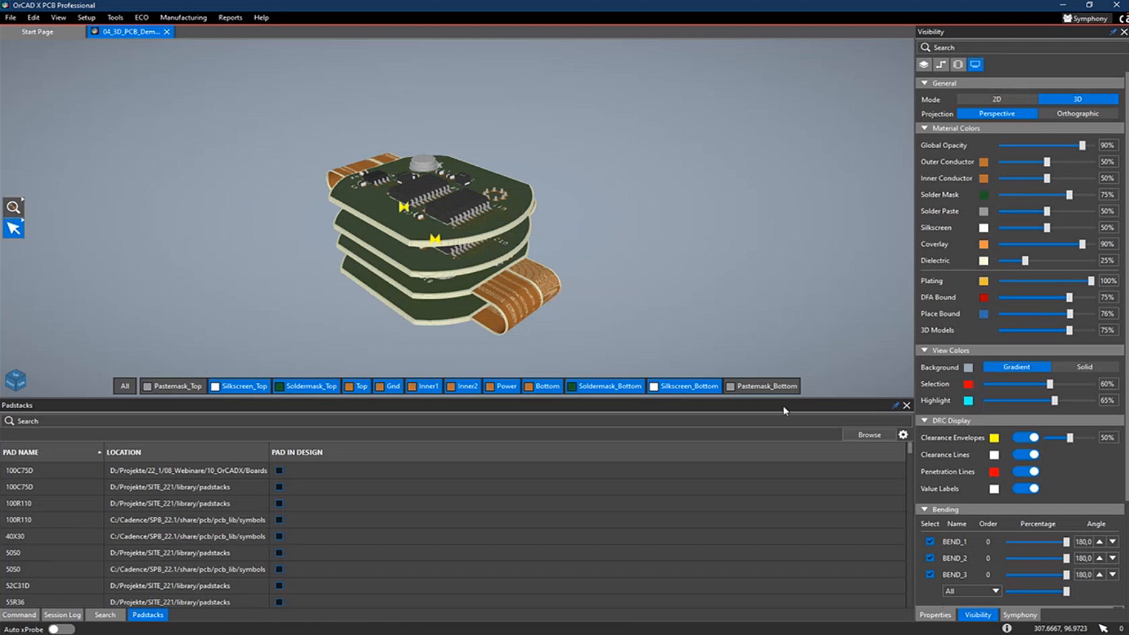
{"action": "mouse_move", "coordinate": [1066, 597]}
{"action": "left_mouse_down"}
{"action": "mouse_move", "coordinate": [1019, 596]}
{"action": "mouse_move", "coordinate": [1080, 587]}
{"action": "left_mouse_up"}
Examine the components and yellow 3D DRC markers between the folded board sections from the side and up close
{"action": "scroll", "coordinate": [488, 404], "scroll_direction": "up", "scroll_amount": 2}
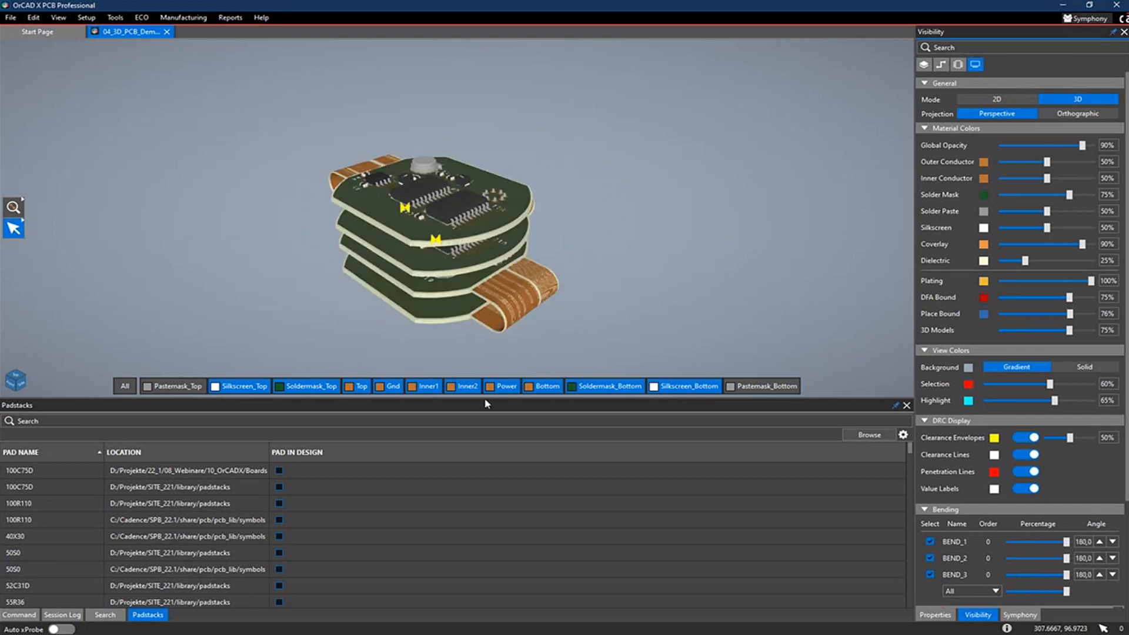
{"action": "mouse_move", "coordinate": [449, 354]}
{"action": "middle_mouse_down"}
{"action": "mouse_move", "coordinate": [457, 333]}
{"action": "mouse_move", "coordinate": [463, 340]}
{"action": "middle_mouse_up"}
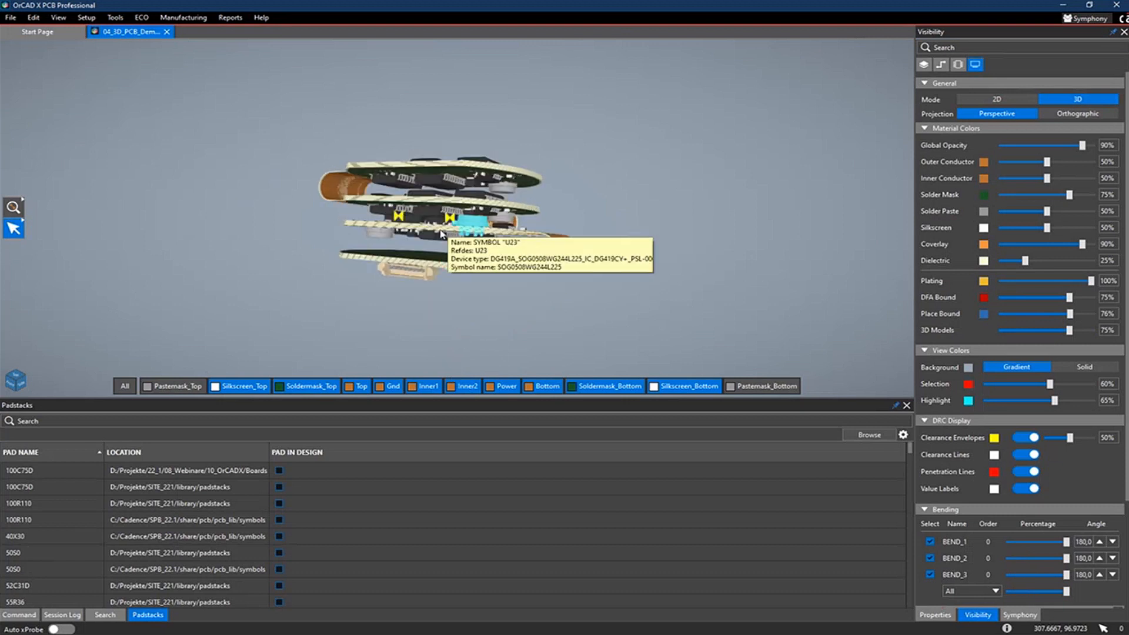
{"action": "scroll", "coordinate": [431, 225], "scroll_direction": "up", "scroll_amount": 2}
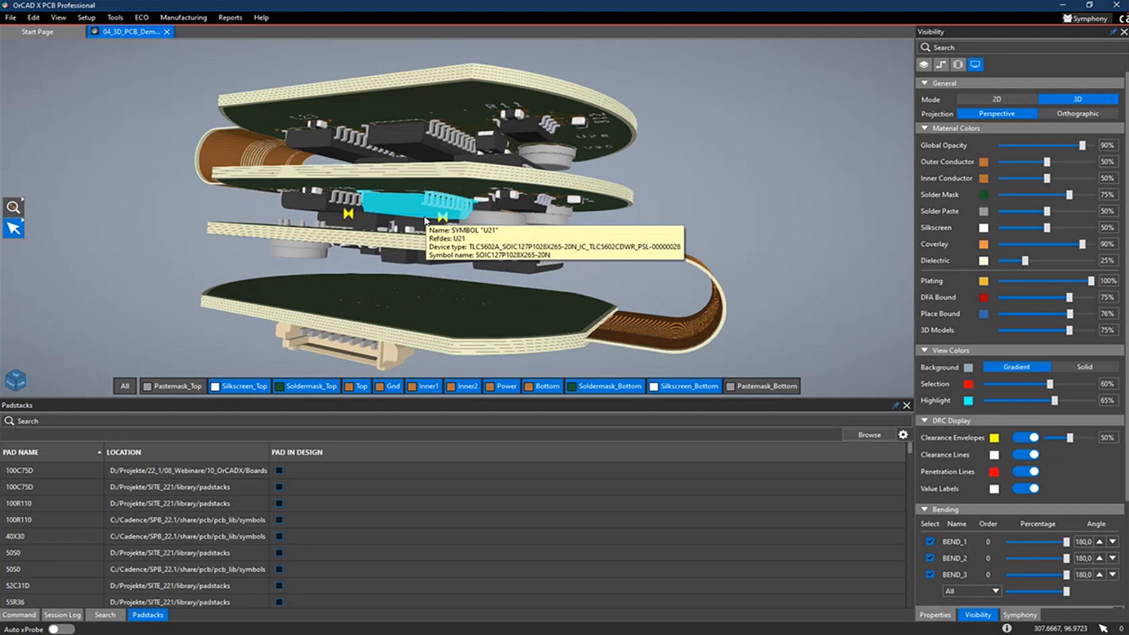
{"action": "scroll", "coordinate": [430, 223], "scroll_direction": "up", "scroll_amount": 3}
{"action": "scroll", "coordinate": [428, 224], "scroll_direction": "up", "scroll_amount": 1}
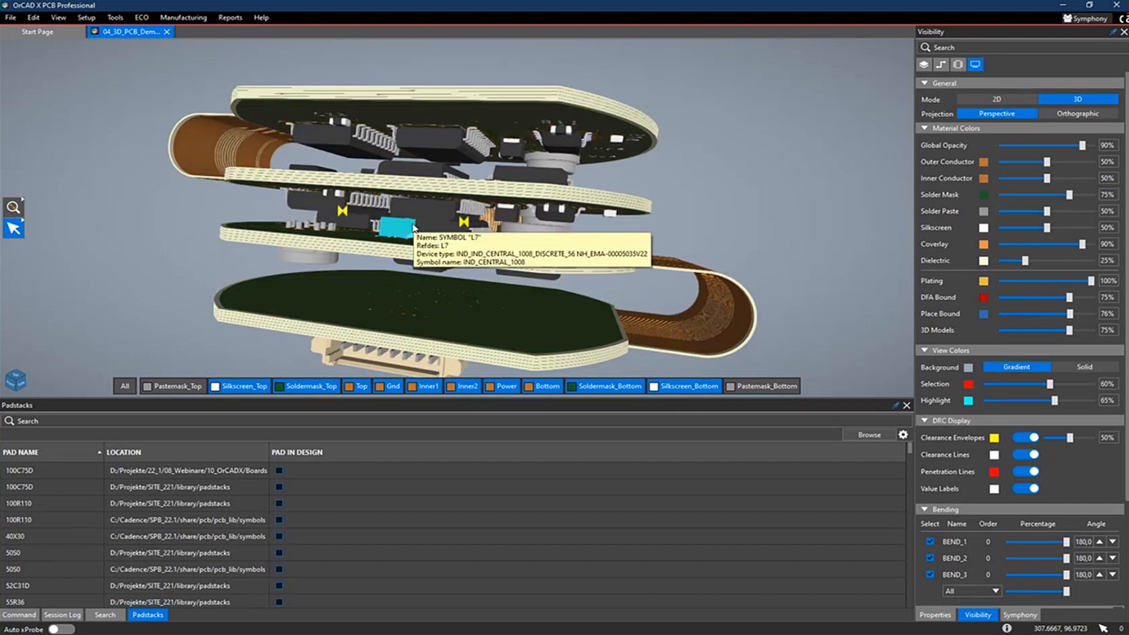
{"action": "scroll", "coordinate": [417, 226], "scroll_direction": "up", "scroll_amount": 3}
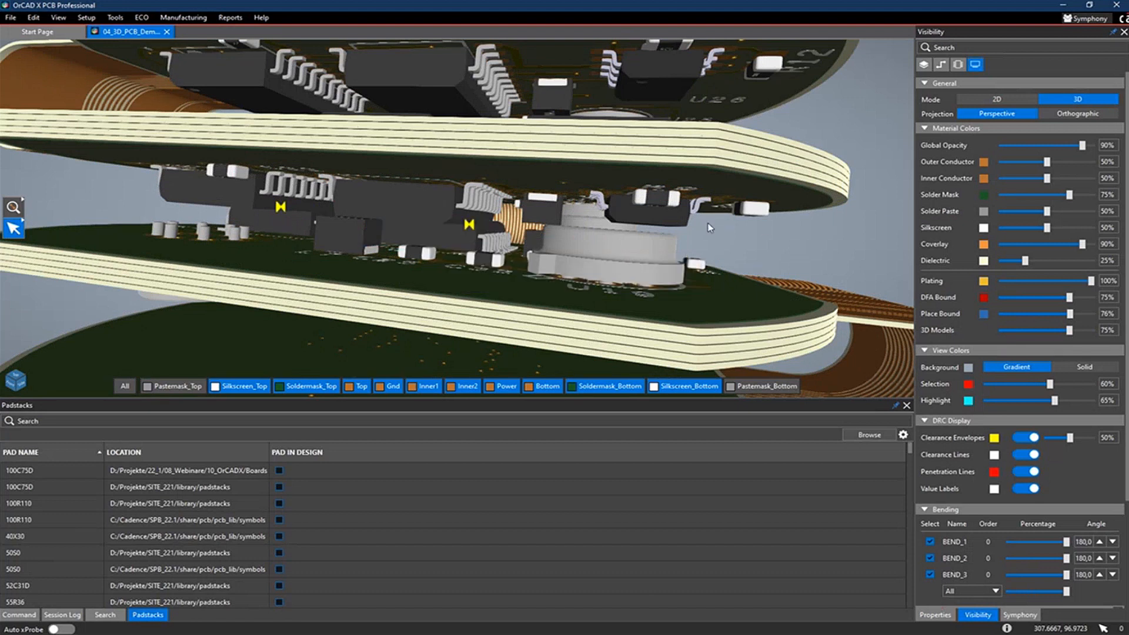
{"action": "scroll", "coordinate": [708, 223], "scroll_direction": "down", "scroll_amount": 8}
{"action": "left_click_drag", "start_coordinate": [673, 213], "coordinate": [654, 218]}
{"action": "scroll", "coordinate": [655, 218], "scroll_direction": "down", "scroll_amount": 2}
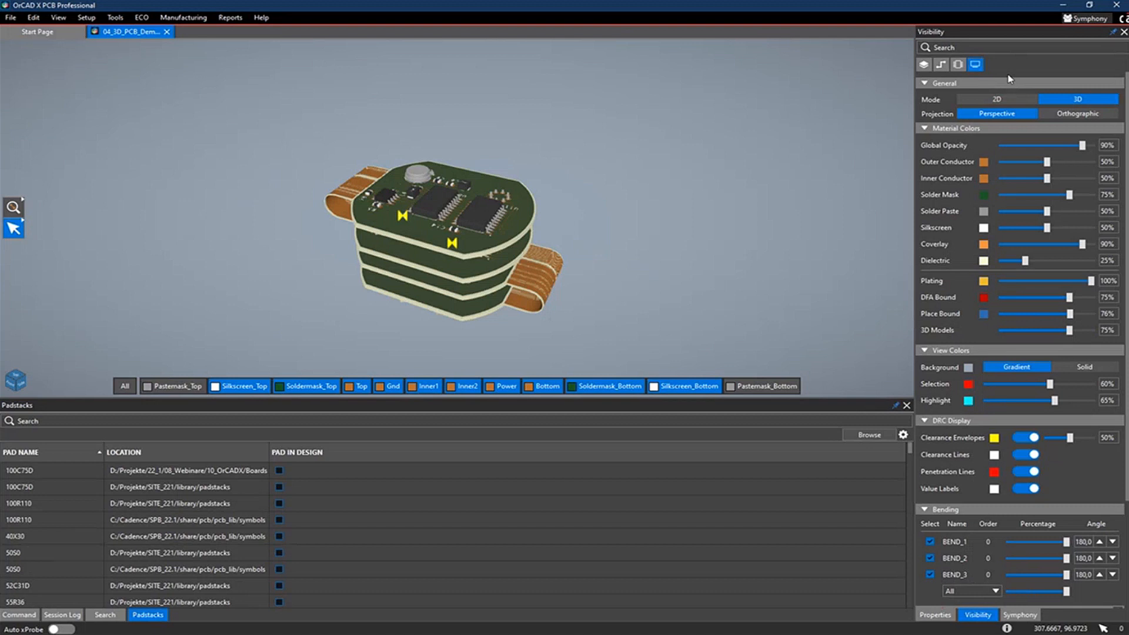
Review the 3D component visibility settings, including the list of top-side components
{"action": "left_click", "coordinate": [936, 614]}
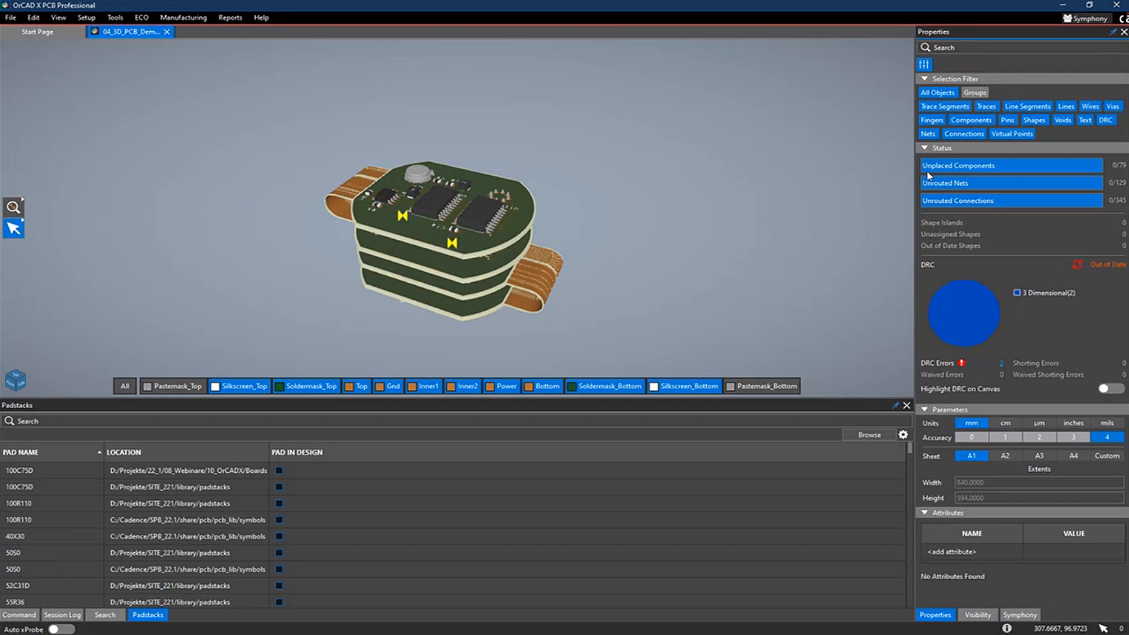
{"action": "left_click", "coordinate": [974, 615]}
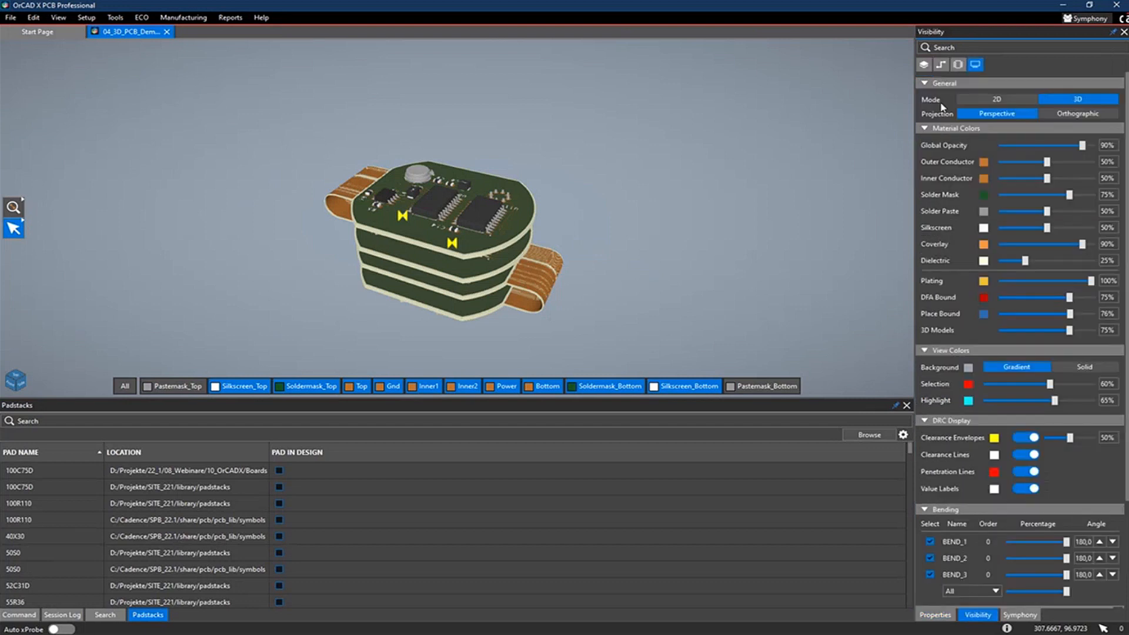
{"action": "left_click", "coordinate": [958, 64]}
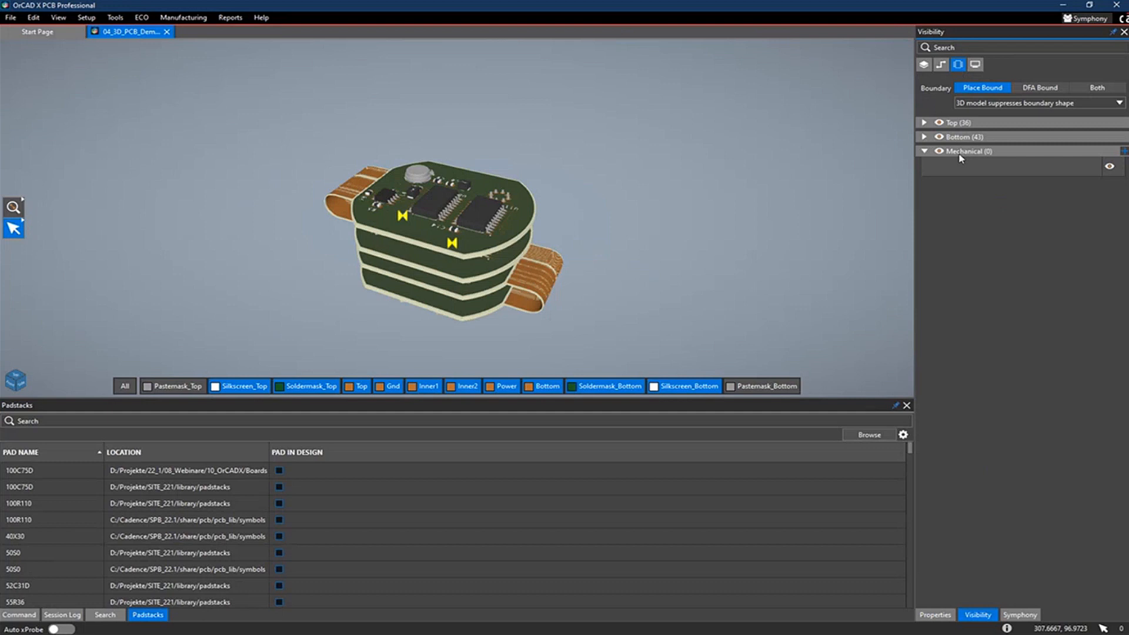
{"action": "left_click", "coordinate": [925, 123]}
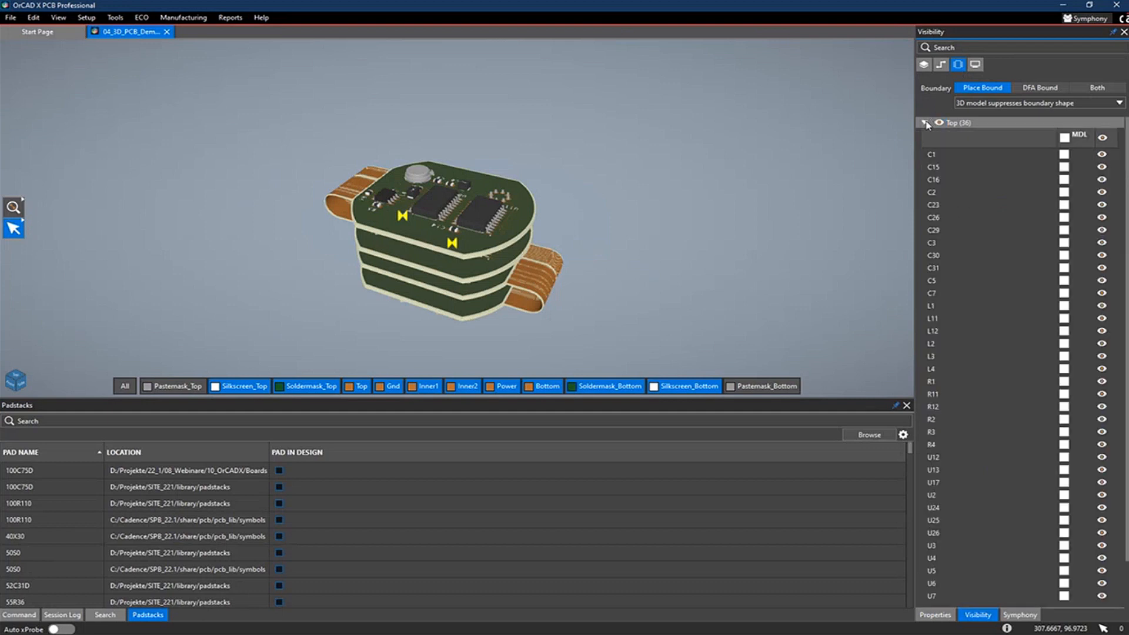
{"action": "left_click", "coordinate": [924, 122]}
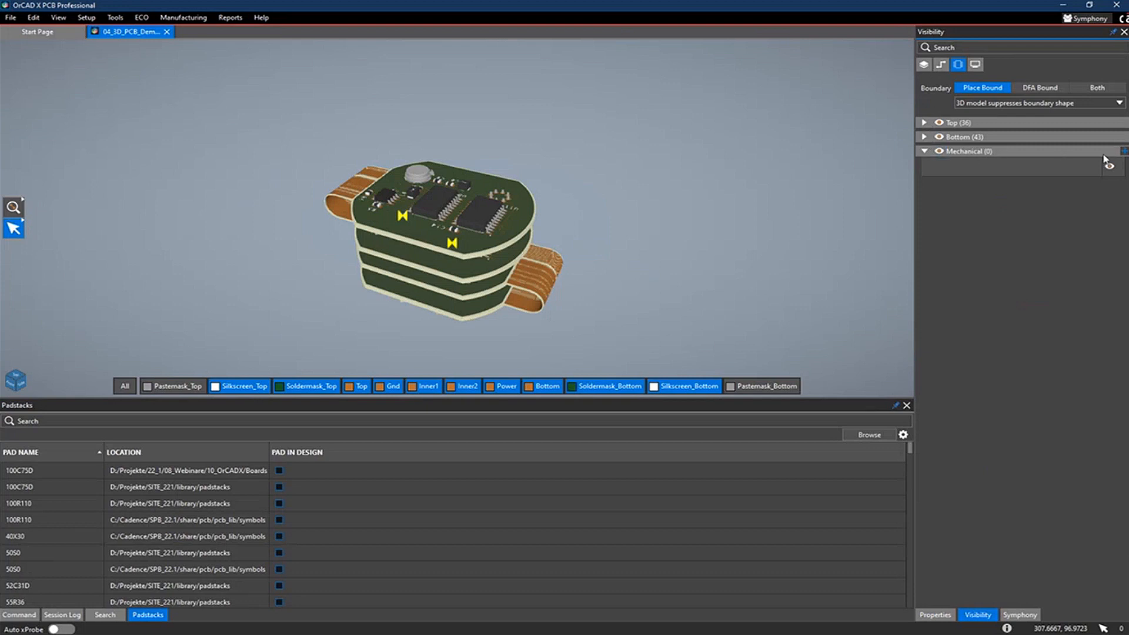
Add the STEP file CLAM_BASE.stp to the 3D view as a mechanical model
{"action": "left_click", "coordinate": [1124, 151]}
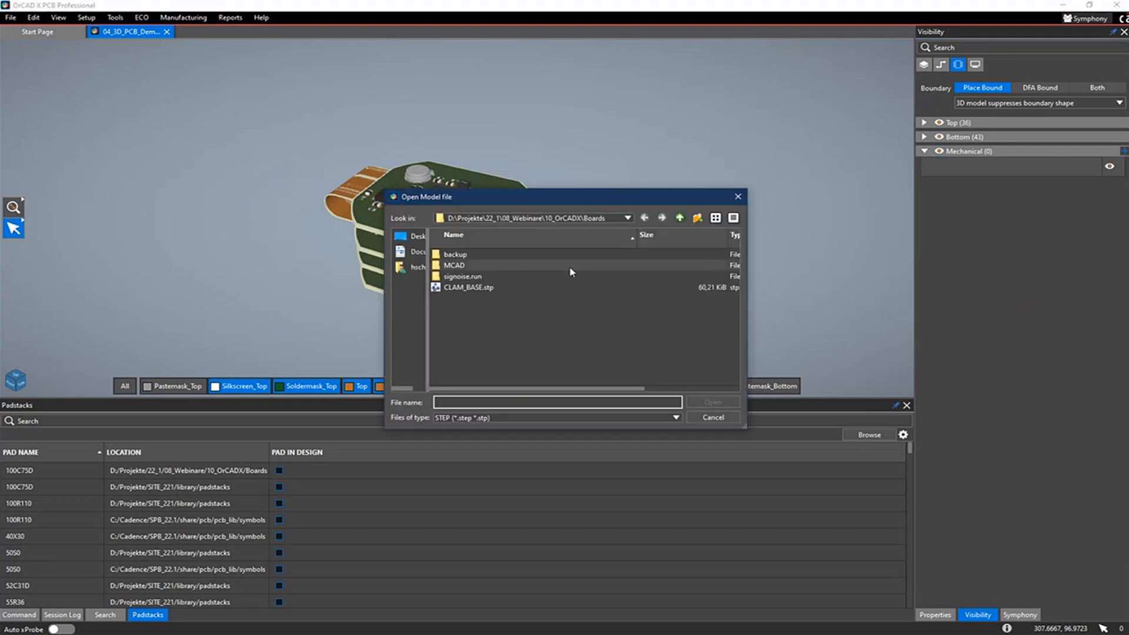
{"action": "left_click", "coordinate": [477, 288]}
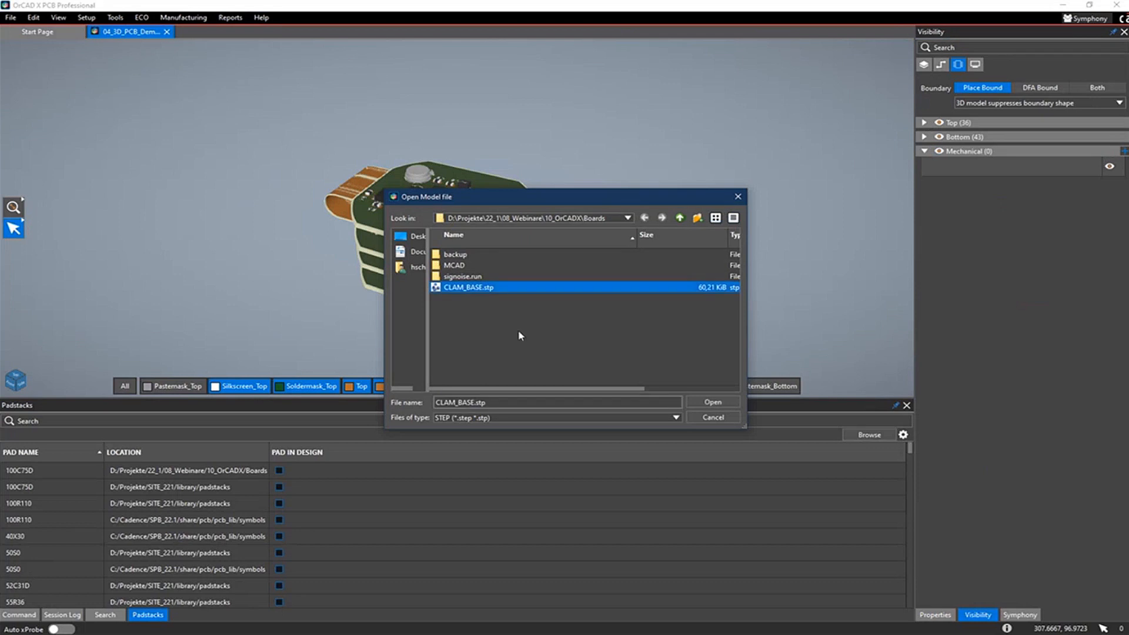
{"action": "left_click", "coordinate": [690, 403]}
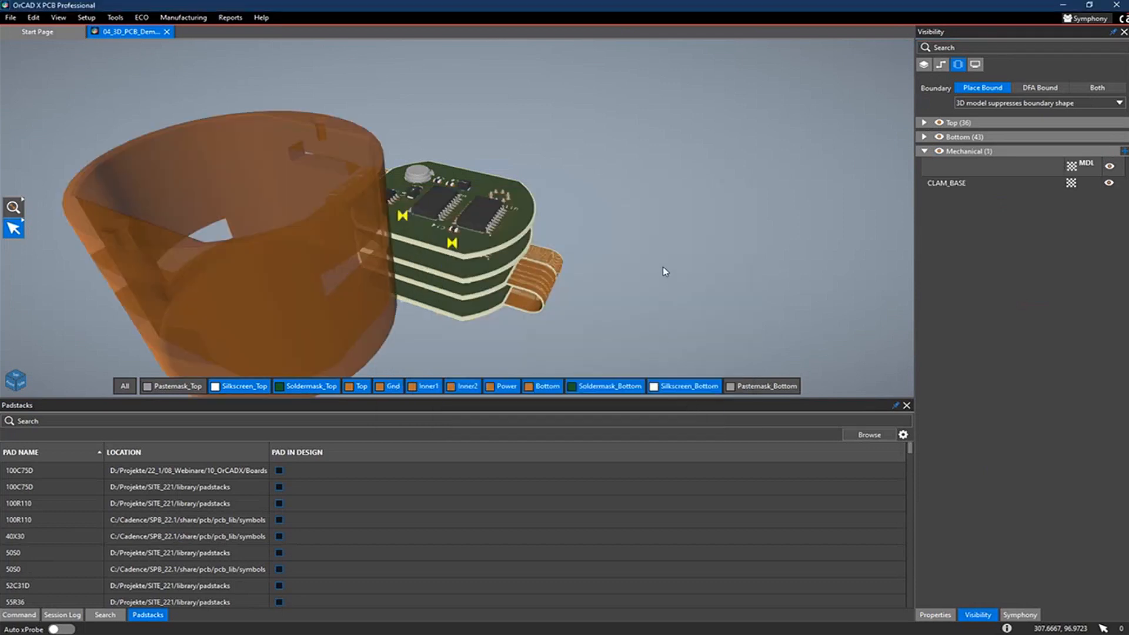
Manually move the CLAM_BASE enclosure around the folded board to an offset of about X 24.87 and Y 35.83, then deselect it
{"action": "mouse_move", "coordinate": [627, 247]}
{"action": "middle_mouse_down"}
{"action": "mouse_move", "coordinate": [610, 149]}
{"action": "mouse_move", "coordinate": [623, 257]}
{"action": "middle_mouse_up"}
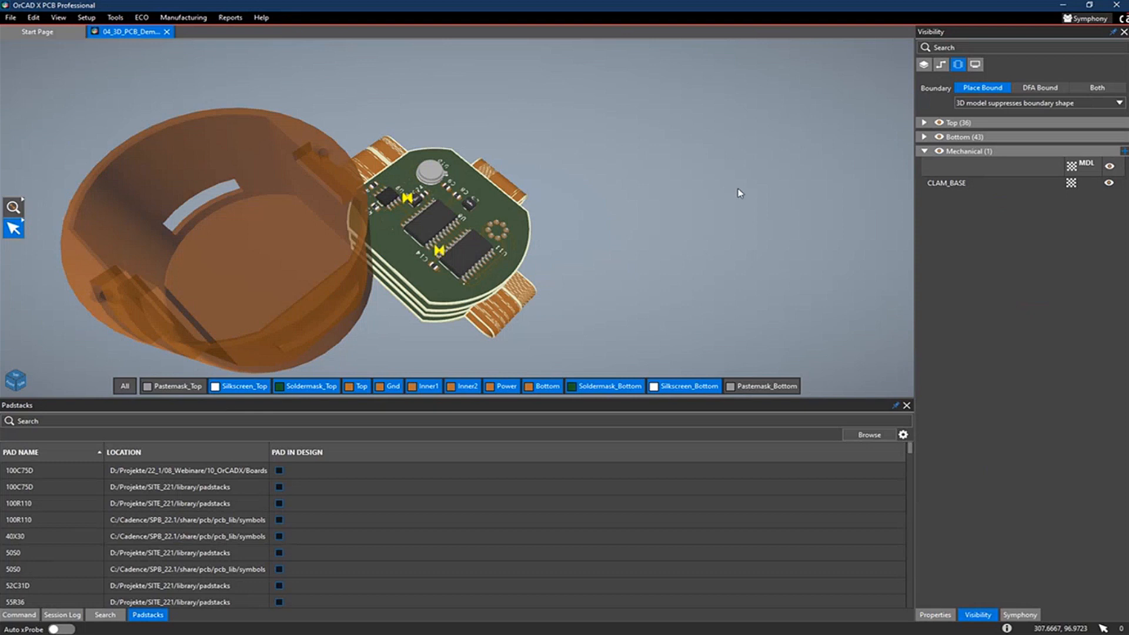
{"action": "left_click", "coordinate": [270, 202]}
{"action": "left_click", "coordinate": [928, 614]}
{"action": "left_click", "coordinate": [939, 164]}
{"action": "left_click_drag", "start_coordinate": [318, 254], "coordinate": [463, 208]}
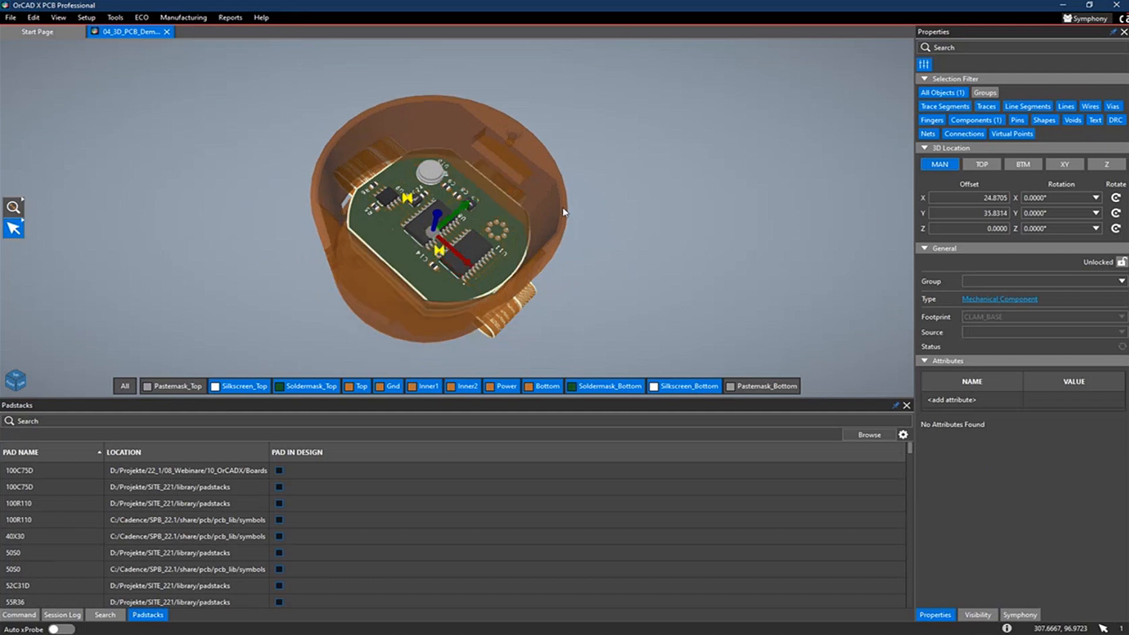
{"action": "left_click", "coordinate": [785, 198]}
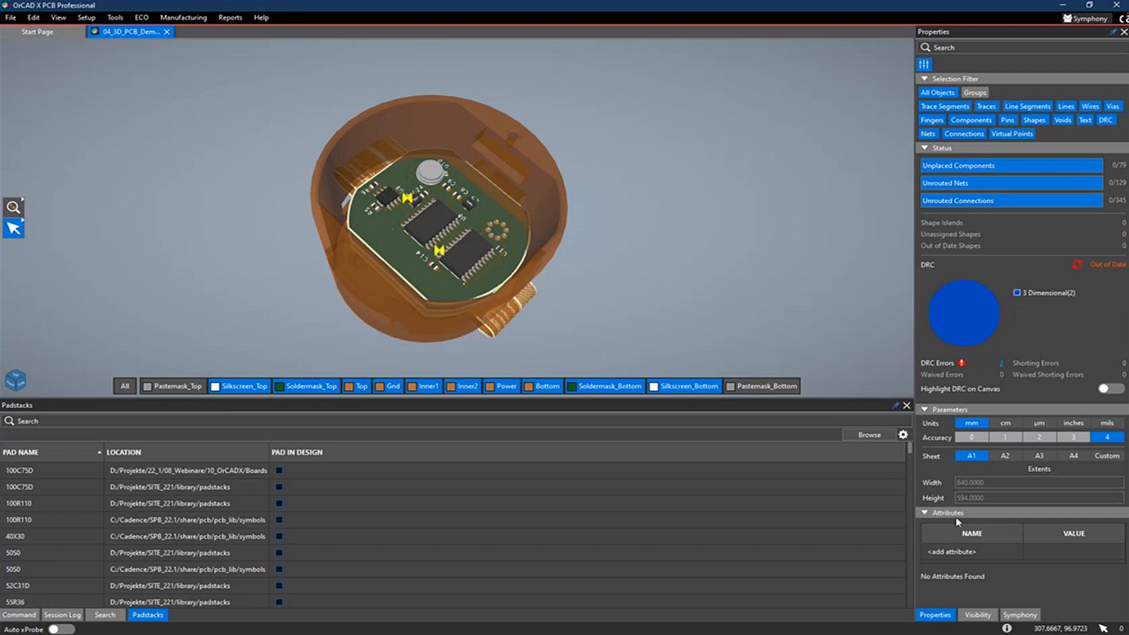
Switch the board display back to 2D mode
{"action": "left_click", "coordinate": [977, 614]}
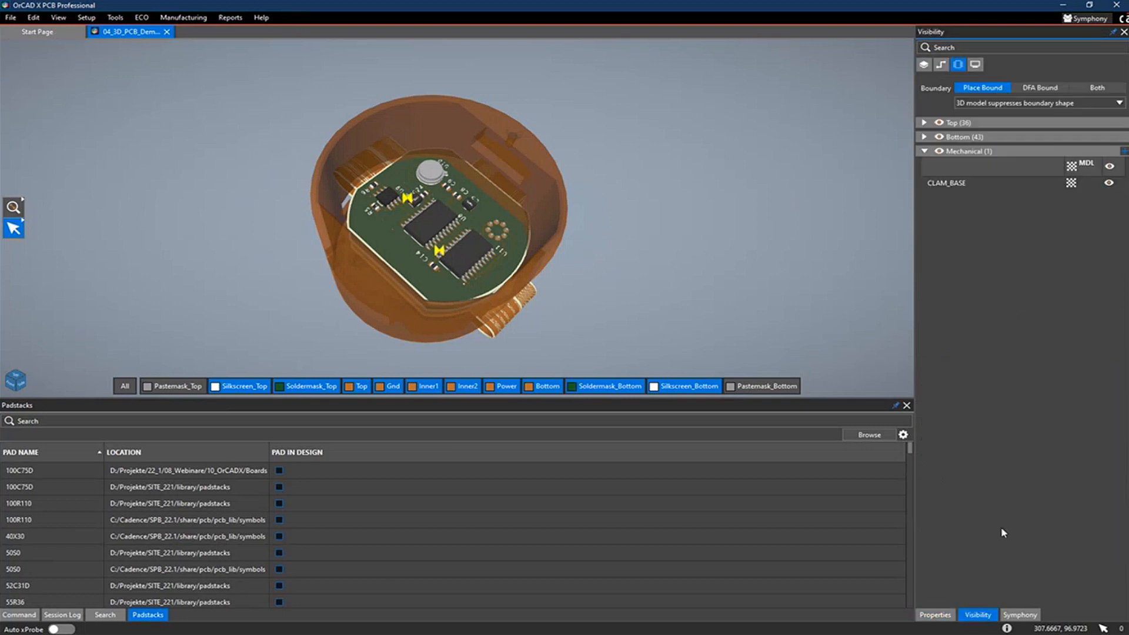
{"action": "left_click", "coordinate": [980, 65]}
{"action": "left_click", "coordinate": [1005, 101]}
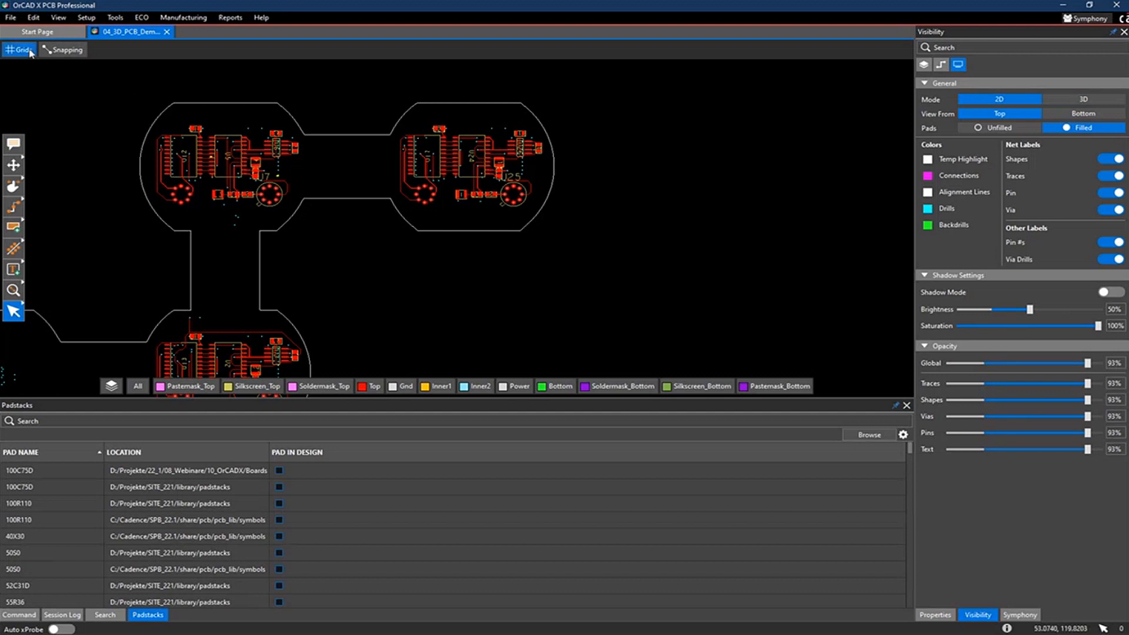
Open the 05_amplifier_live board, discarding the changes to 04_3D_PCB_Demo_3.brd
{"action": "left_click", "coordinate": [16, 22]}
{"action": "left_click", "coordinate": [24, 44]}
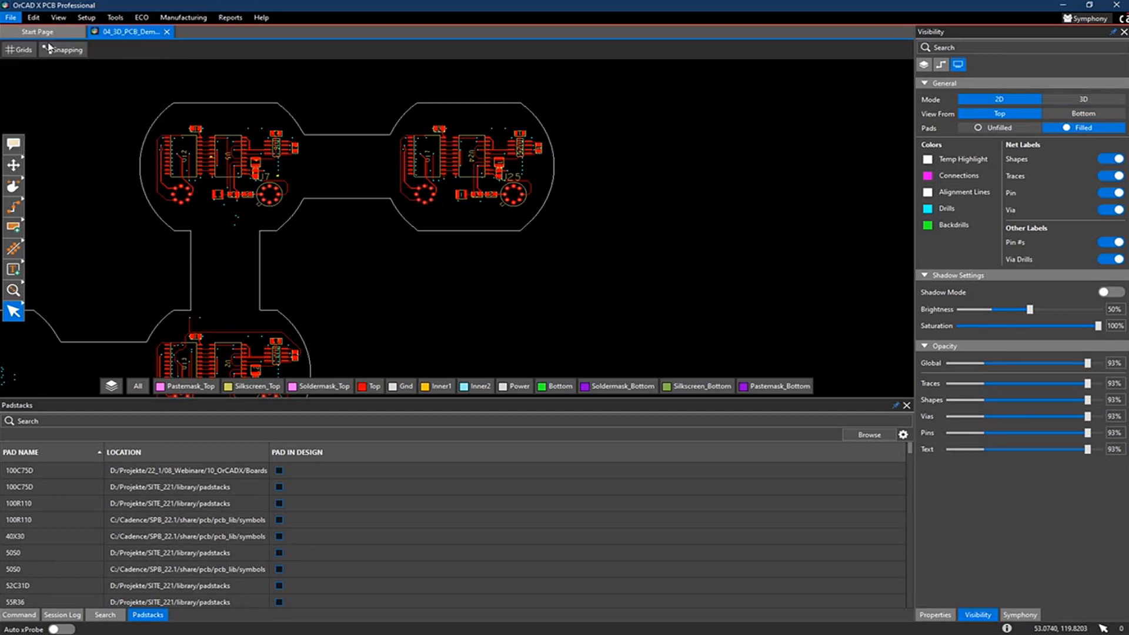
{"action": "left_click", "coordinate": [447, 277]}
{"action": "left_click", "coordinate": [878, 544]}
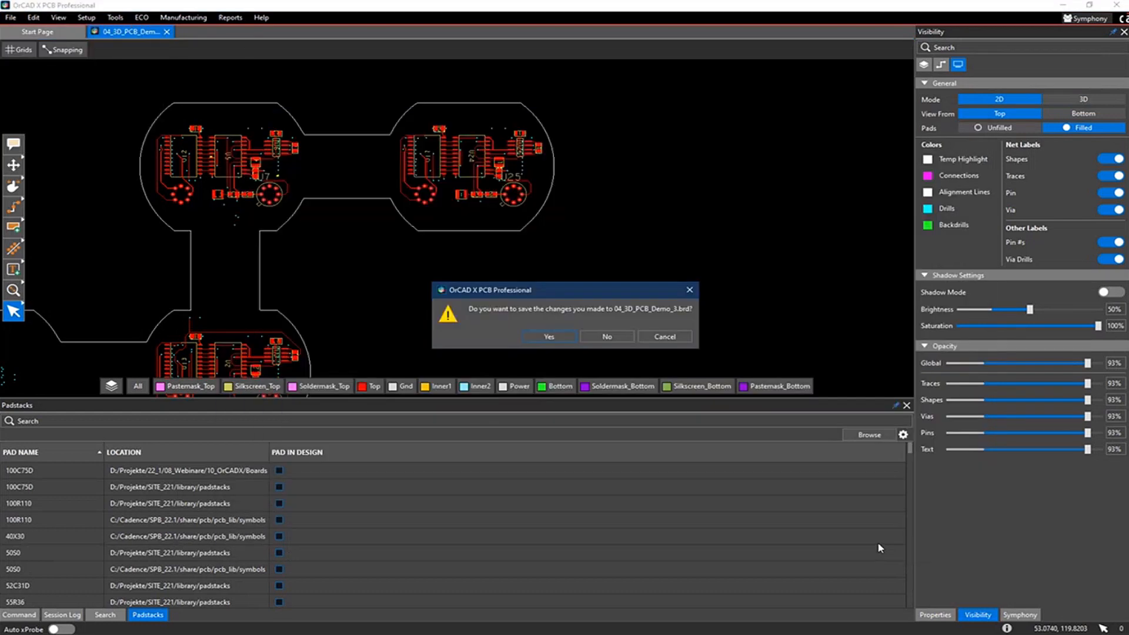
{"action": "left_click", "coordinate": [613, 342]}
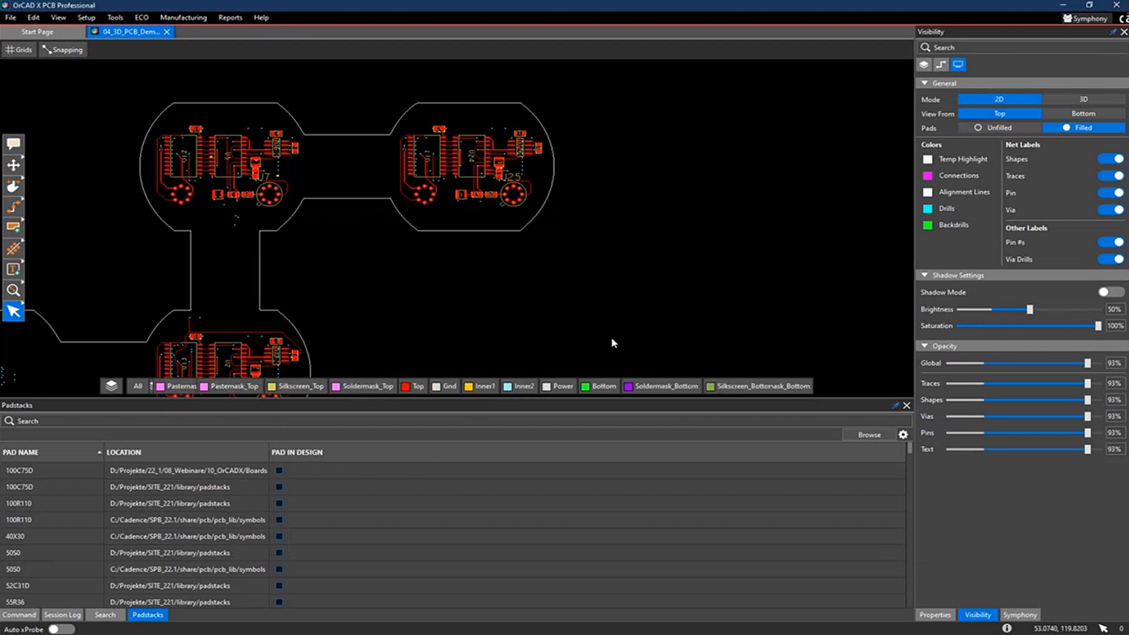
{"action": "scroll", "coordinate": [251, 262], "scroll_direction": "up", "scroll_amount": 2}
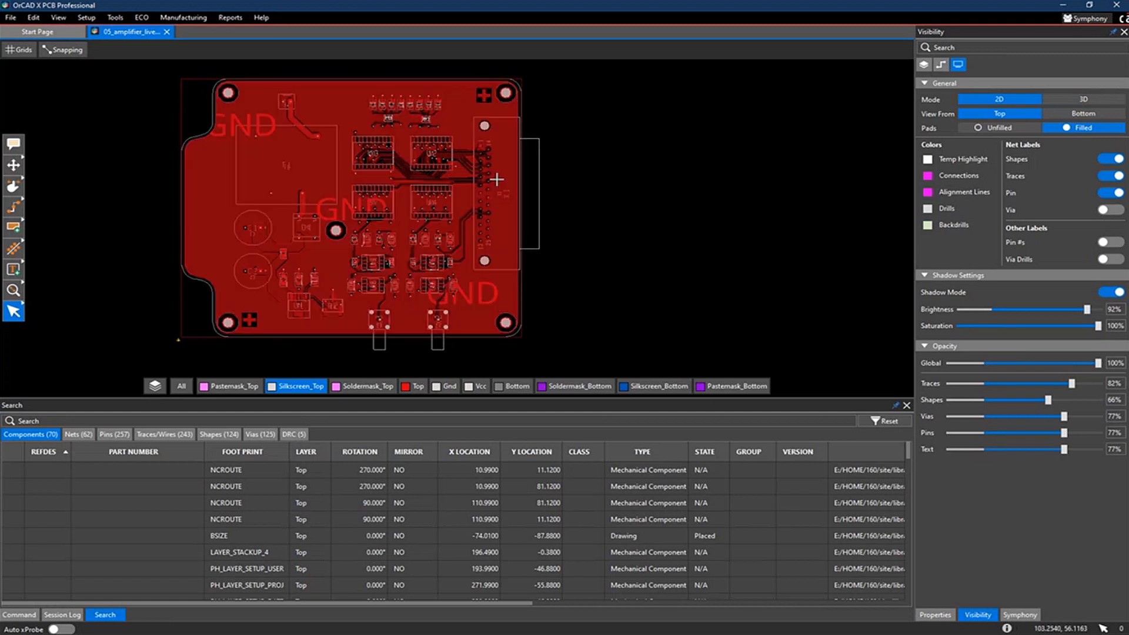
{"action": "scroll", "coordinate": [497, 179], "scroll_direction": "up", "scroll_amount": 5}
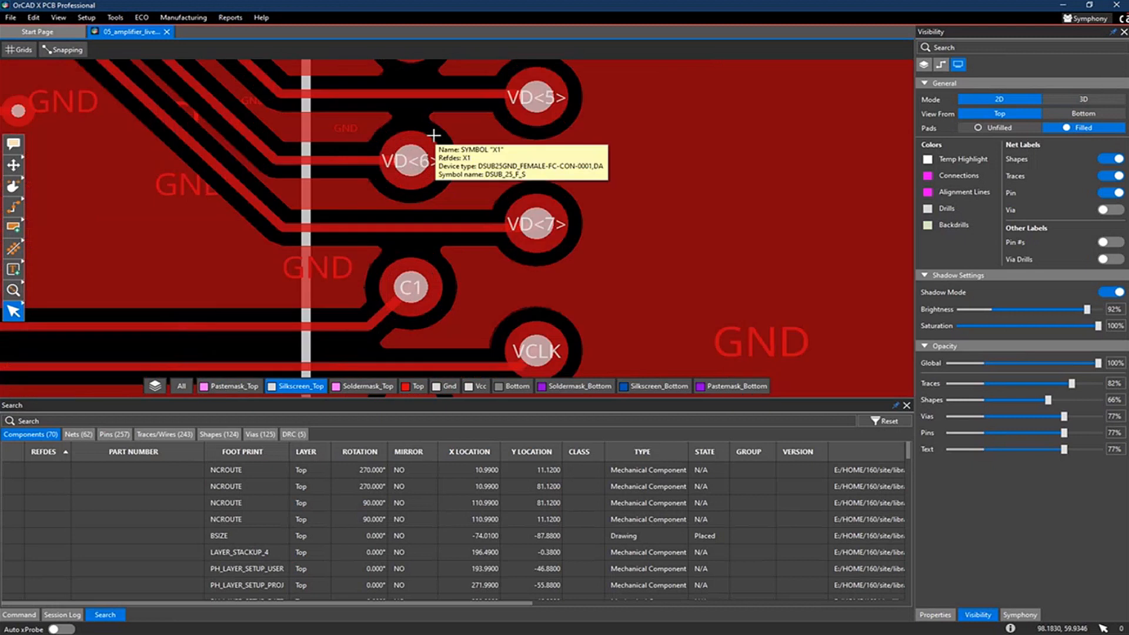
Add a board comment reading "add testpoint" with a rectangular markup around the VD<7> pin and submit it
{"action": "scroll", "coordinate": [433, 135], "scroll_direction": "down", "scroll_amount": 3}
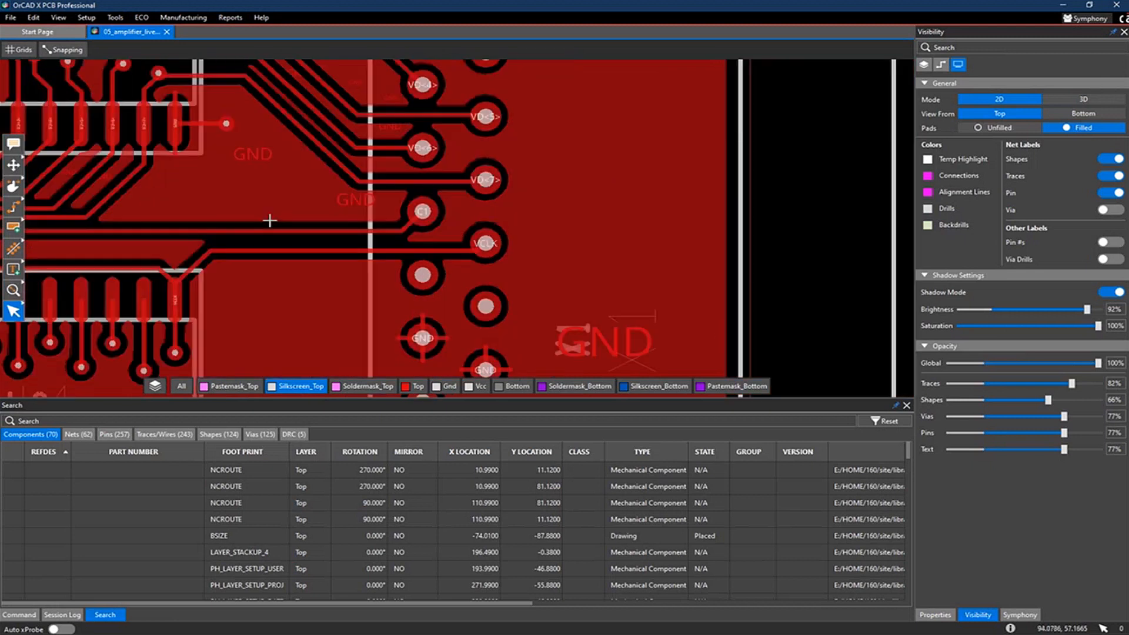
{"action": "left_click", "coordinate": [12, 144]}
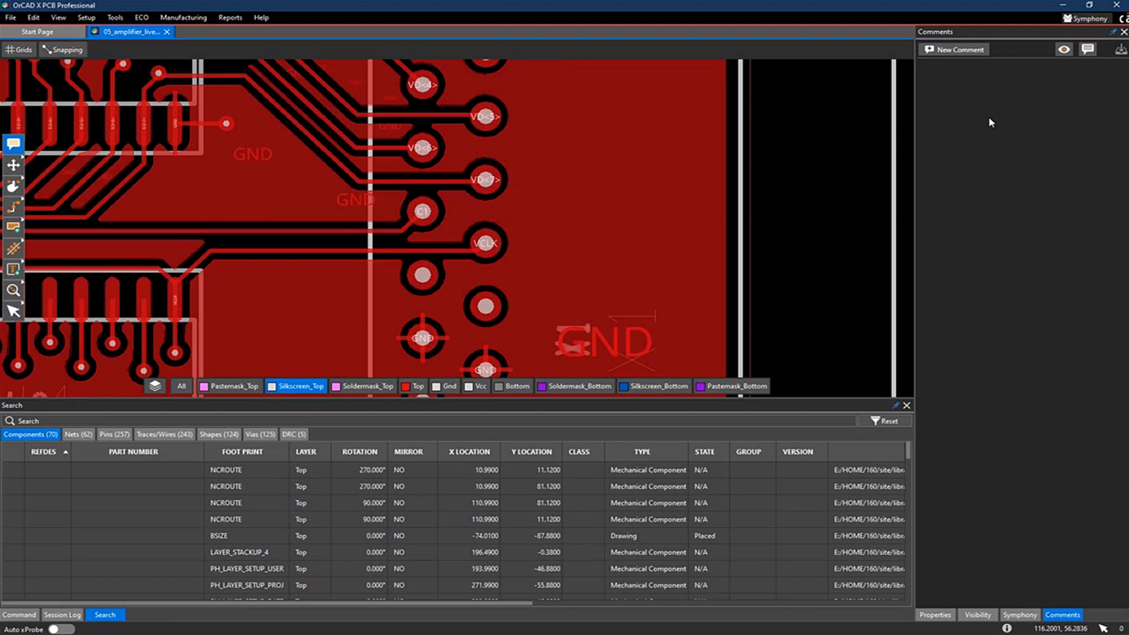
{"action": "left_click", "coordinate": [961, 50]}
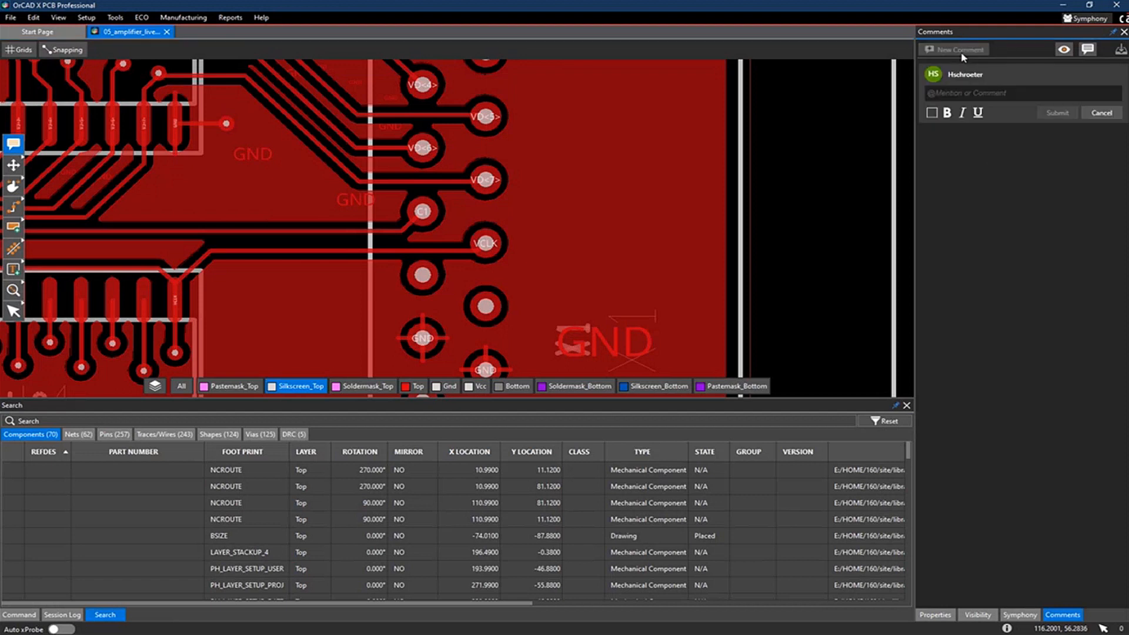
{"action": "left_click", "coordinate": [952, 92]}
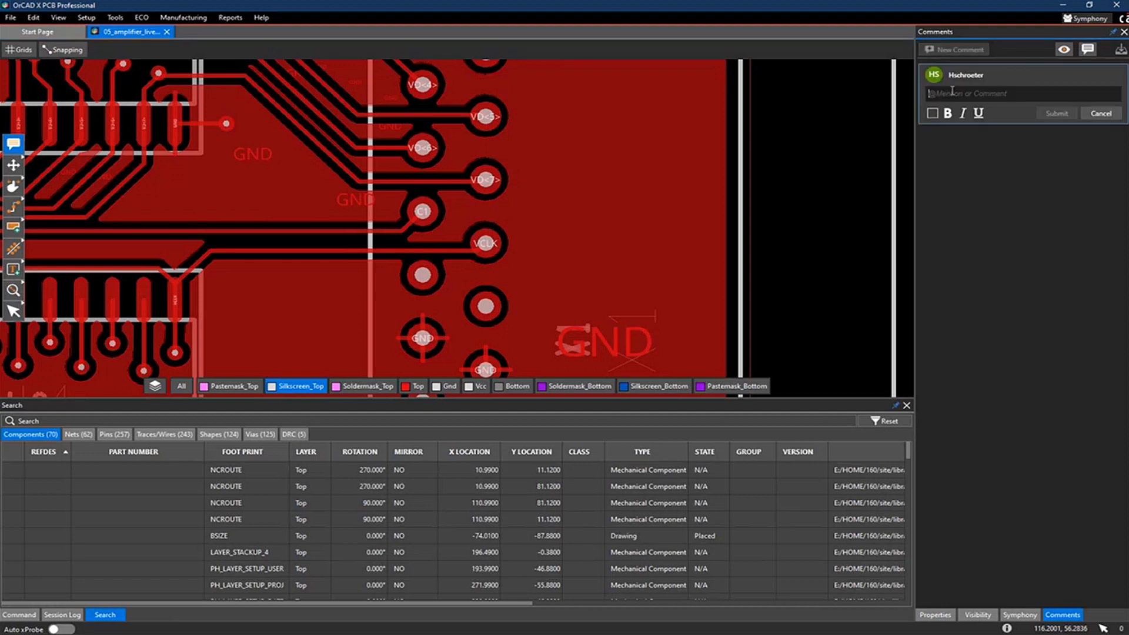
{"action": "type", "text": "add t"}
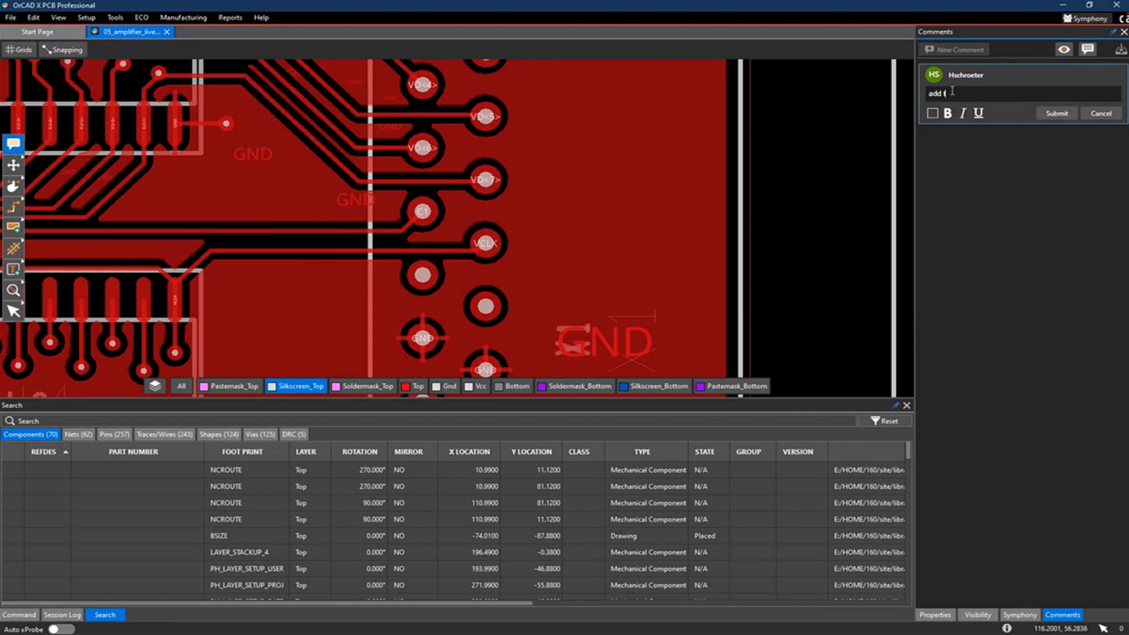
{"action": "type", "text": "estpoint"}
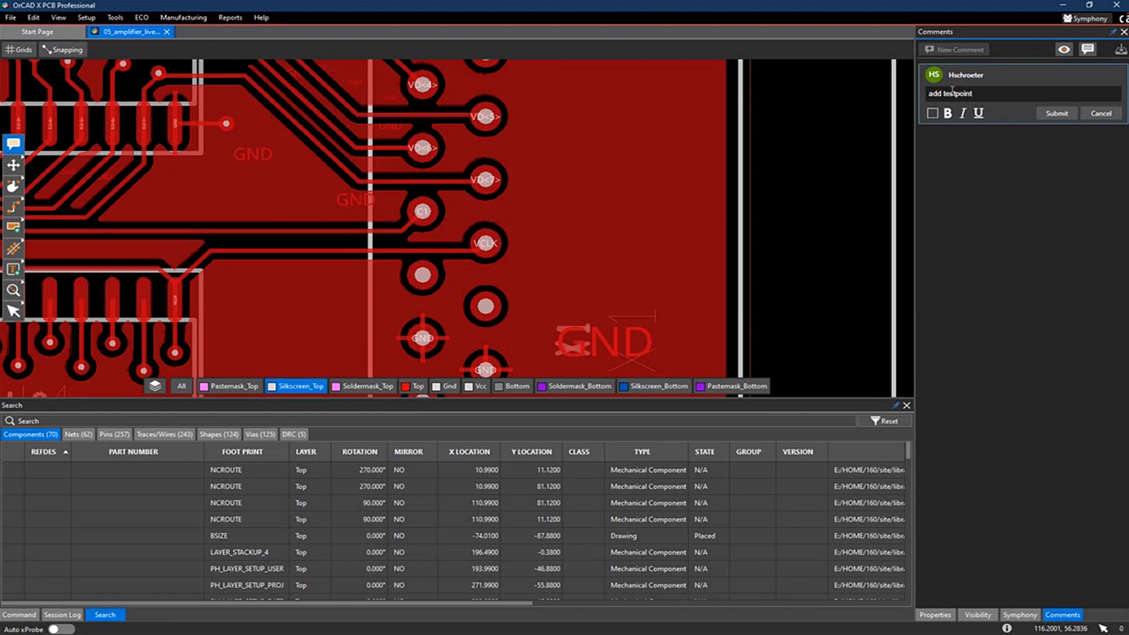
{"action": "left_click", "coordinate": [933, 114]}
{"action": "left_click_drag", "start_coordinate": [460, 152], "coordinate": [511, 207]}
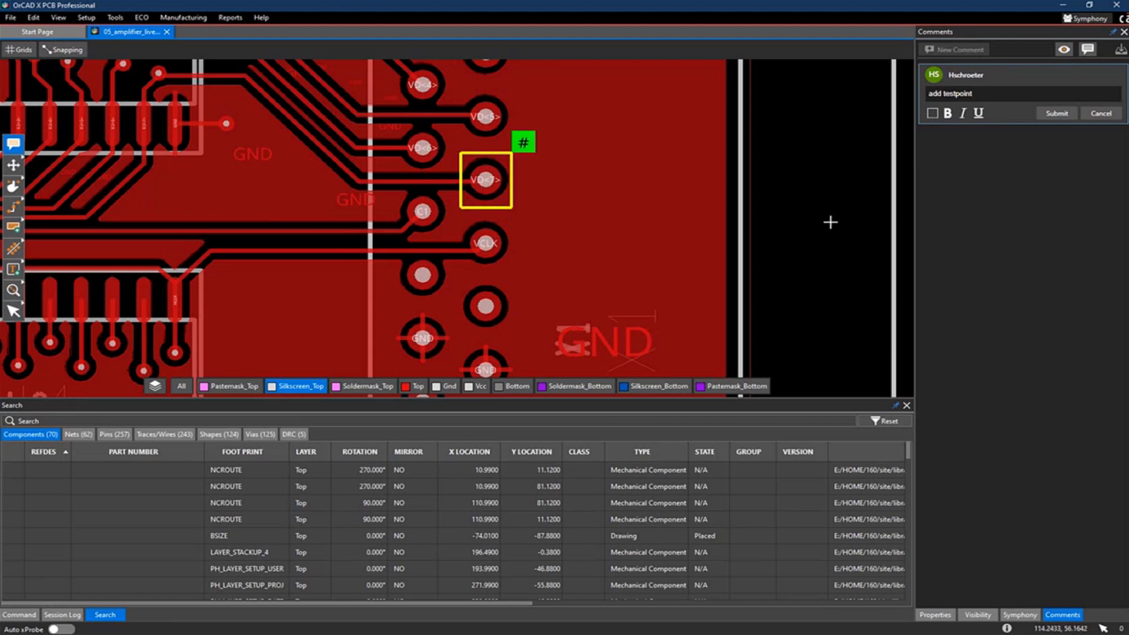
{"action": "left_click", "coordinate": [1056, 113]}
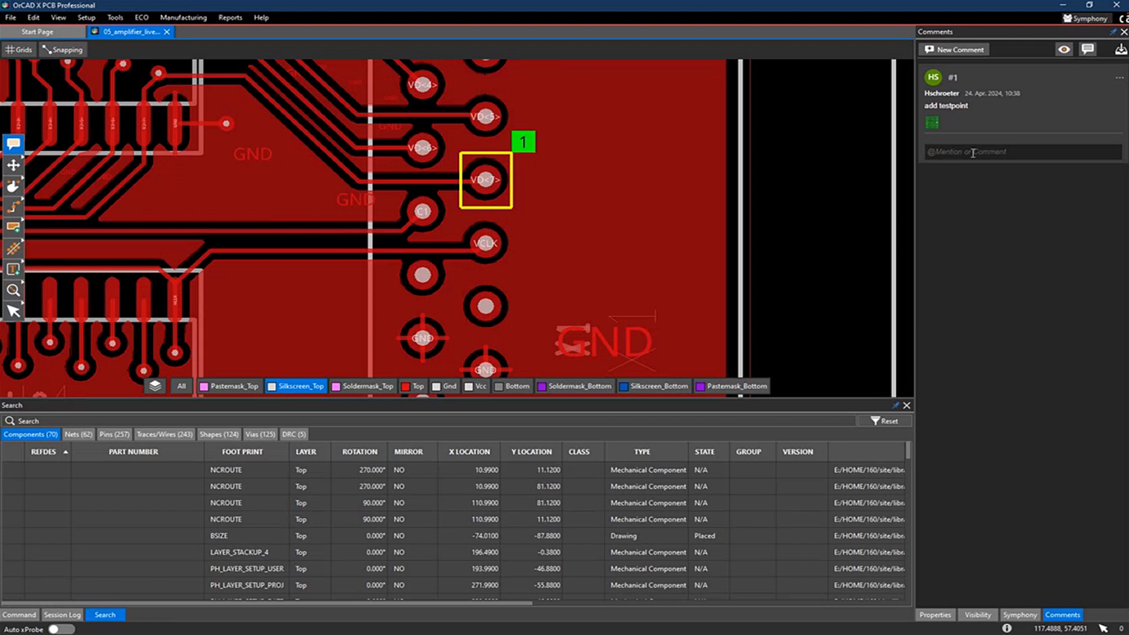
Reply "done" to the "add testpoint" comment
{"action": "left_click", "coordinate": [973, 153]}
{"action": "type", "text": "done"}
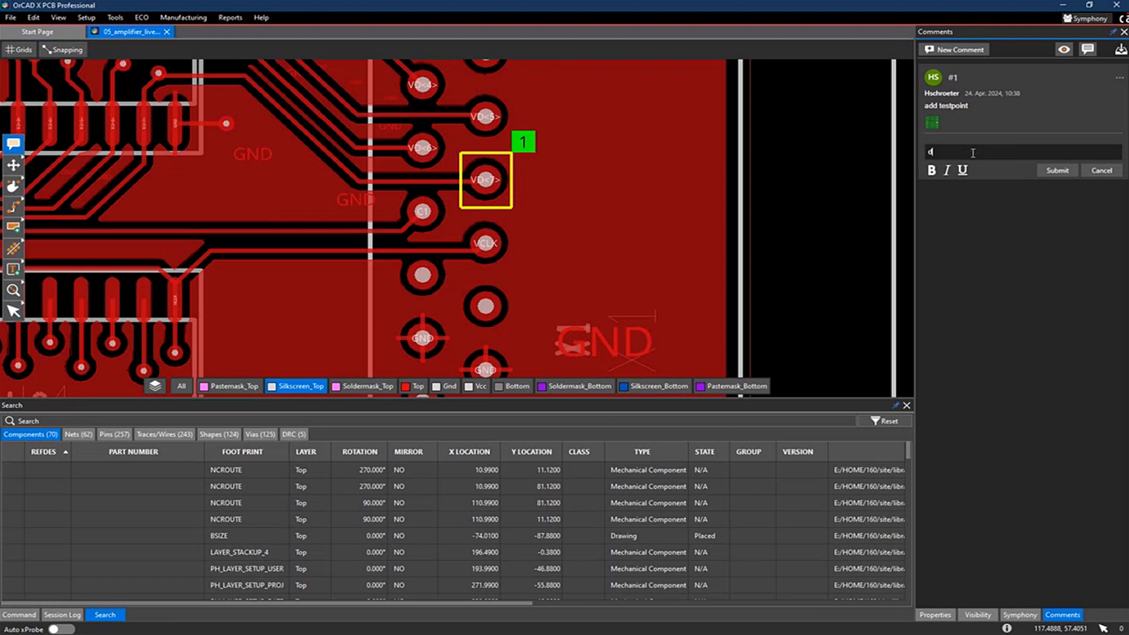
{"action": "left_click", "coordinate": [1058, 169]}
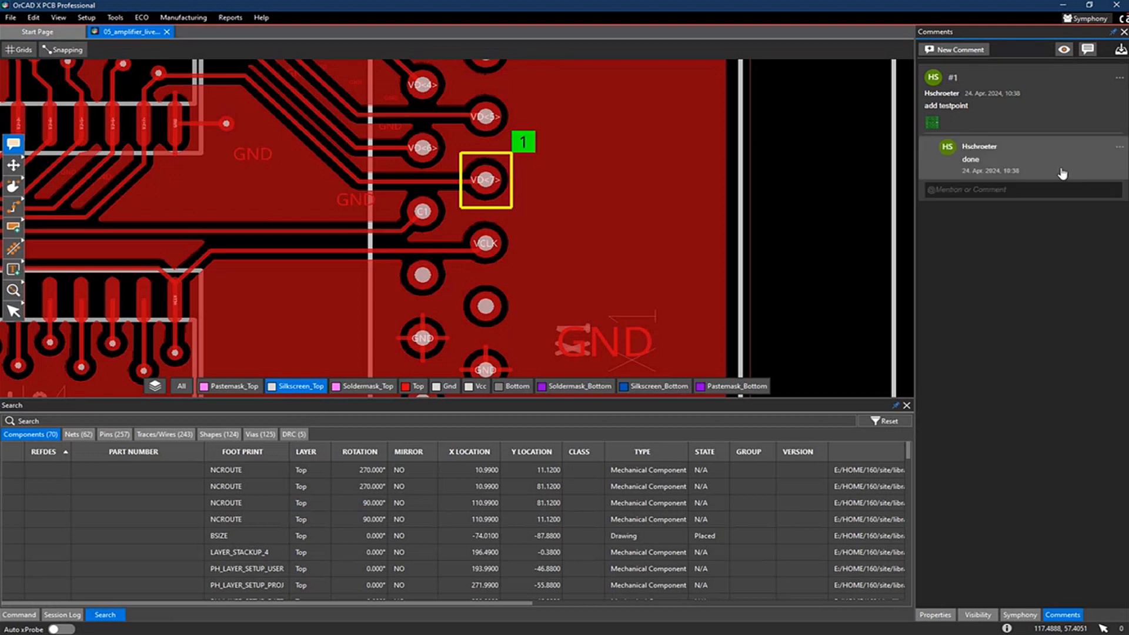
{"action": "left_click", "coordinate": [1001, 189]}
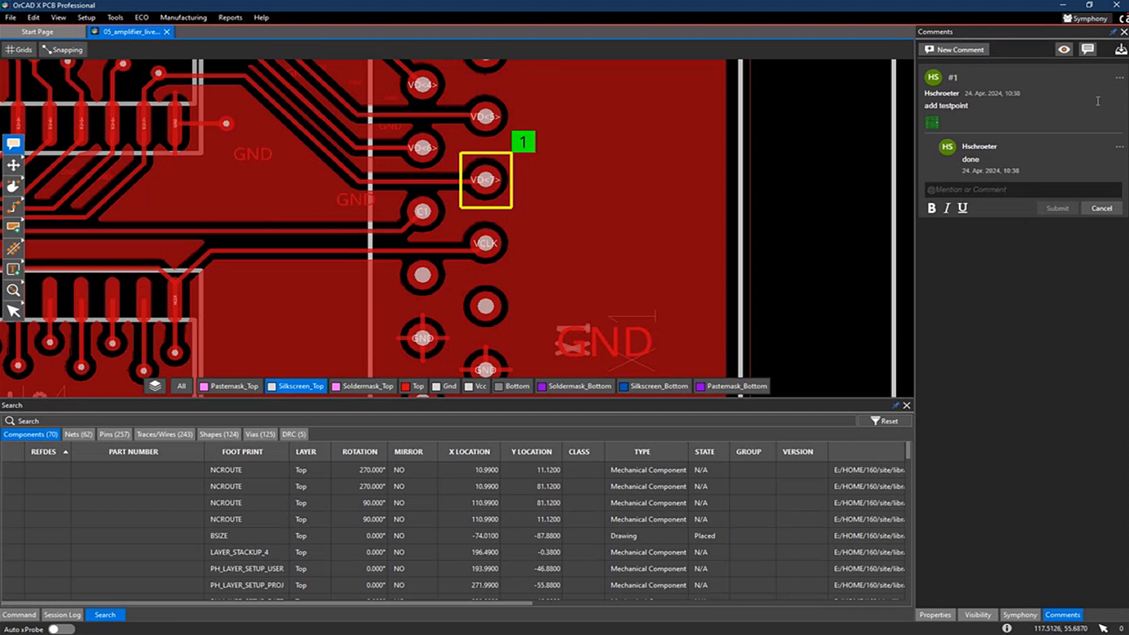
Delete the "add testpoint" comment together with its reply
{"action": "left_click", "coordinate": [1119, 78]}
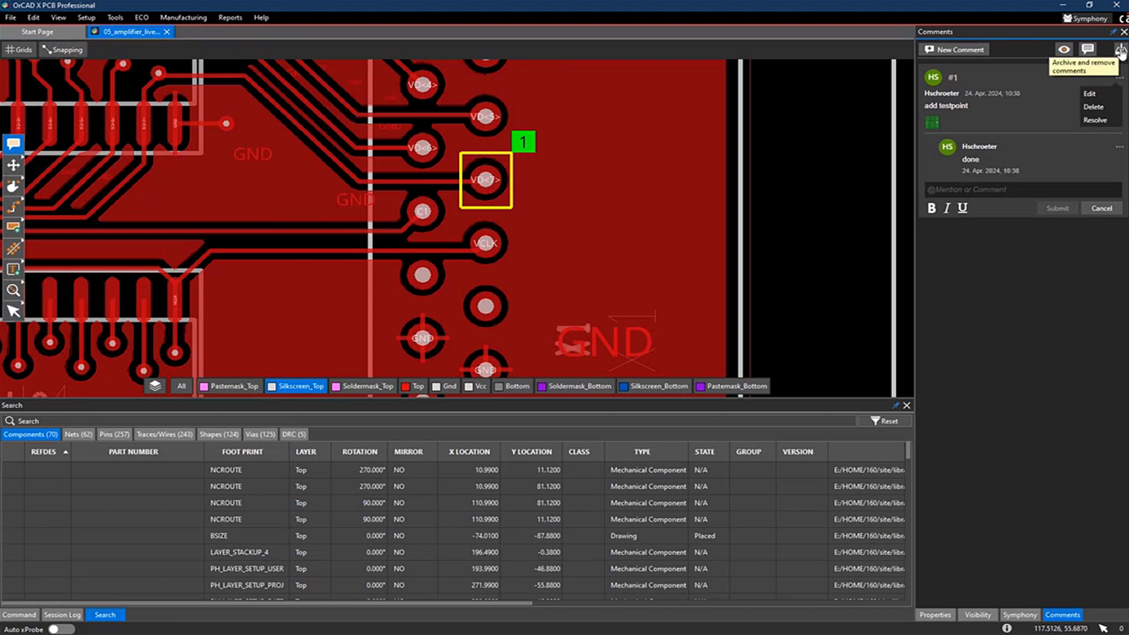
{"action": "left_click", "coordinate": [991, 238]}
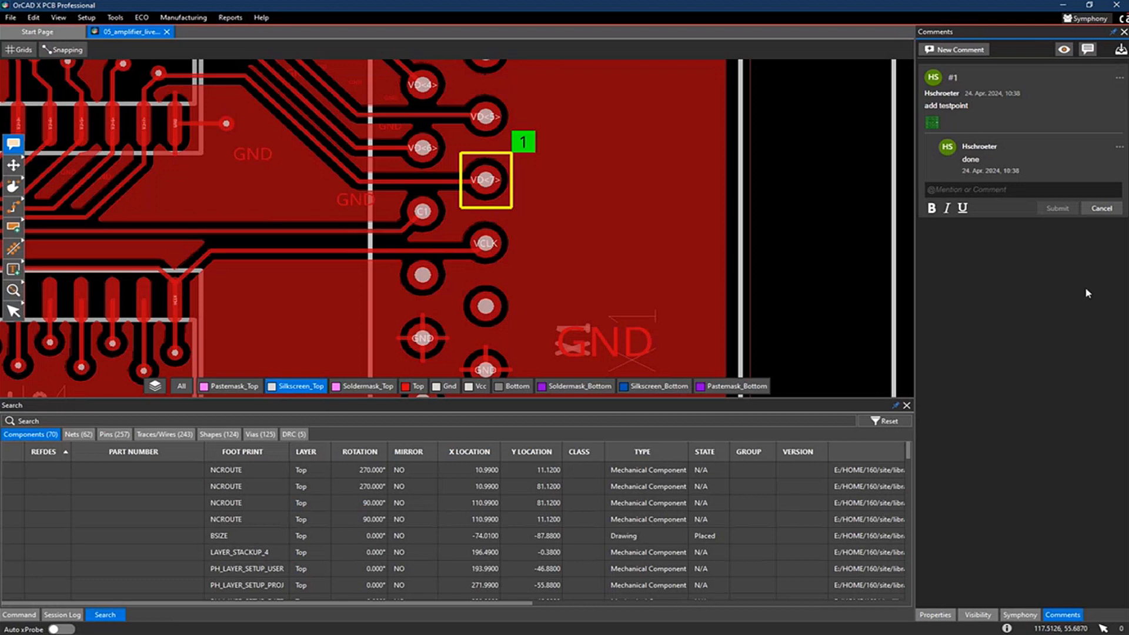
{"action": "left_click", "coordinate": [1119, 78]}
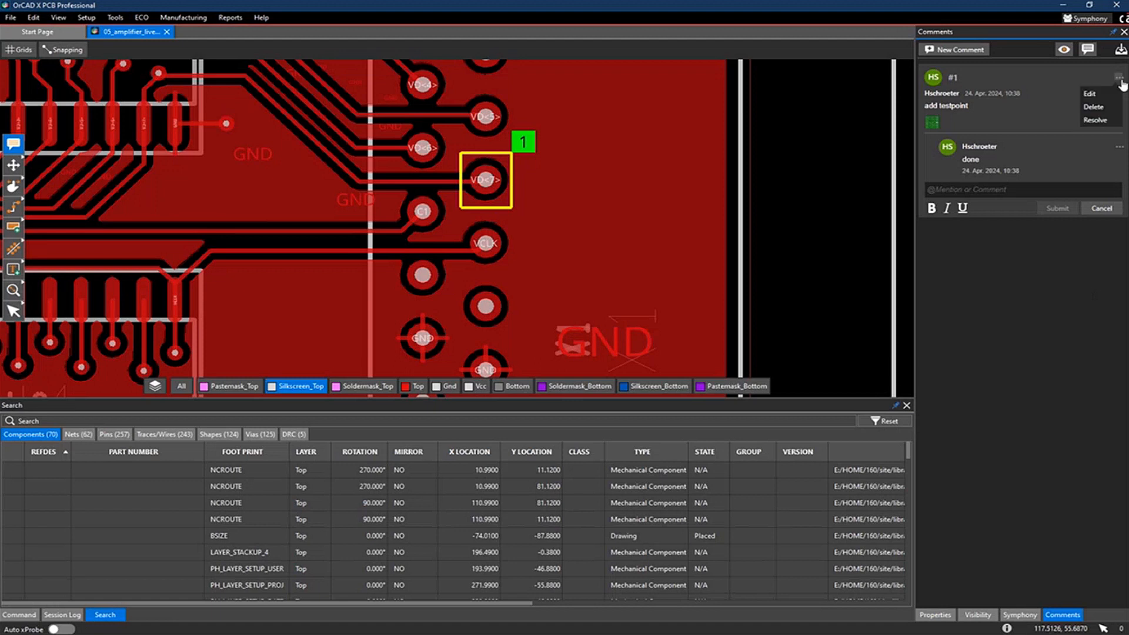
{"action": "left_click", "coordinate": [1101, 109]}
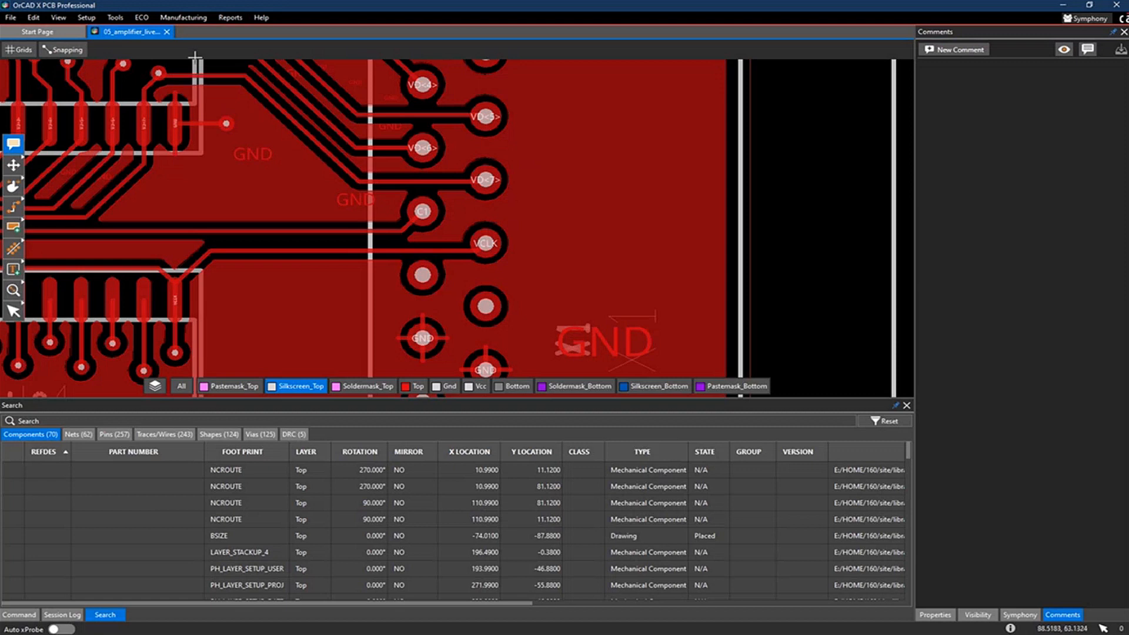
Open the manufacturing export setup and create a custom export group named test
{"action": "left_click", "coordinate": [192, 20]}
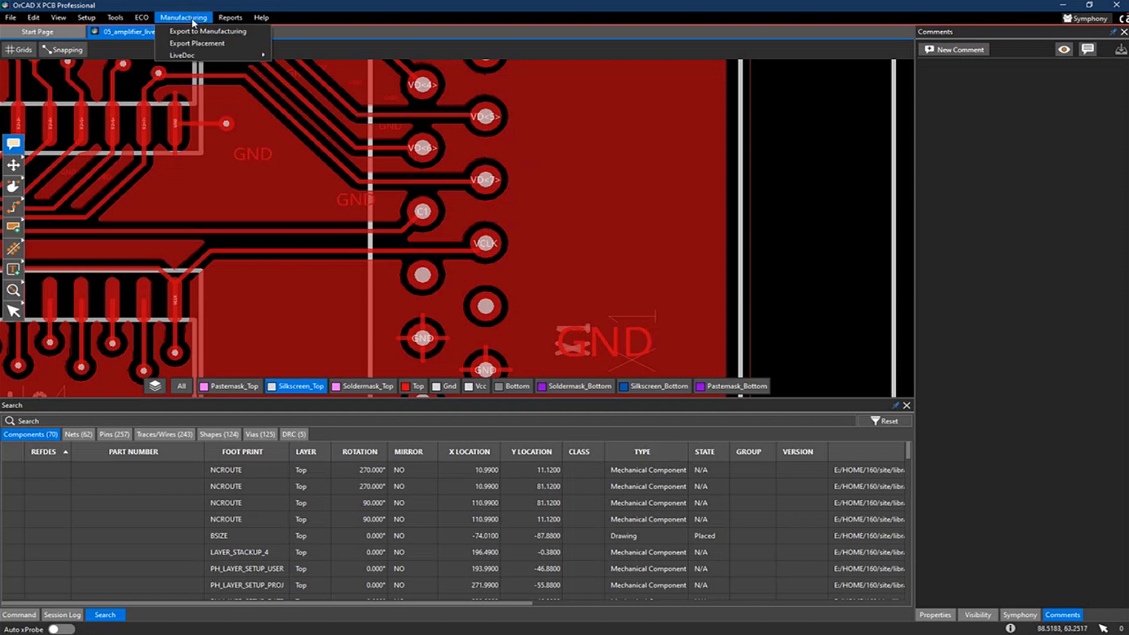
{"action": "left_click", "coordinate": [229, 36]}
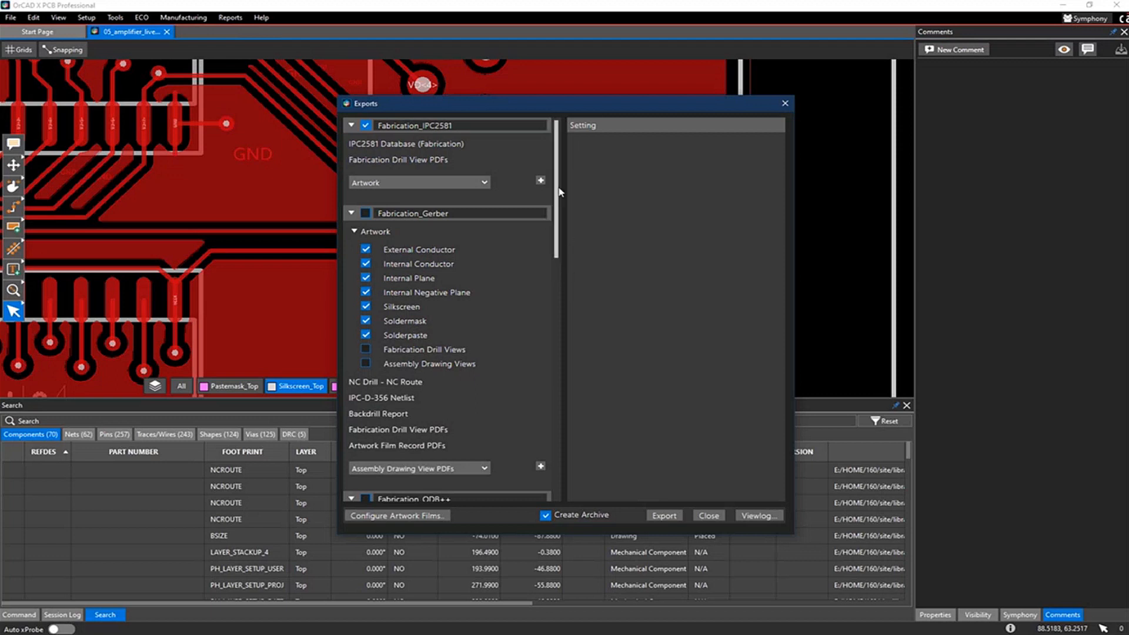
{"action": "left_click_drag", "start_coordinate": [558, 191], "coordinate": [555, 435]}
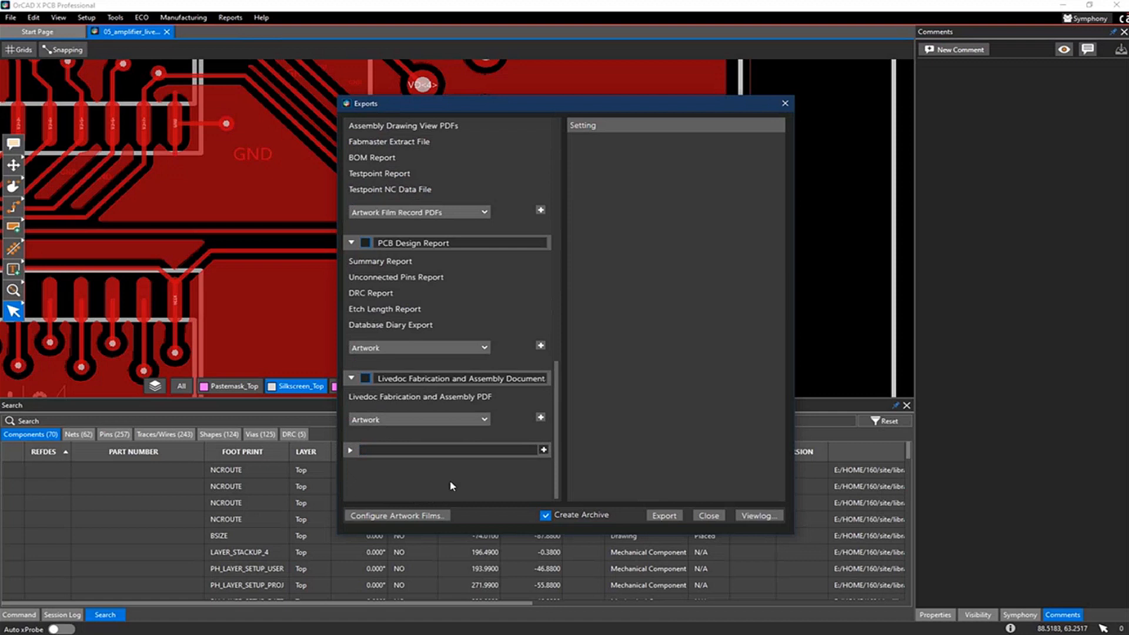
{"action": "left_click", "coordinate": [421, 452]}
{"action": "type", "text": "test"}
{"action": "left_click", "coordinate": [543, 451]}
Add Testpoint NC Data File and Testpoint Report as outputs of the test export group
{"action": "left_click", "coordinate": [484, 419]}
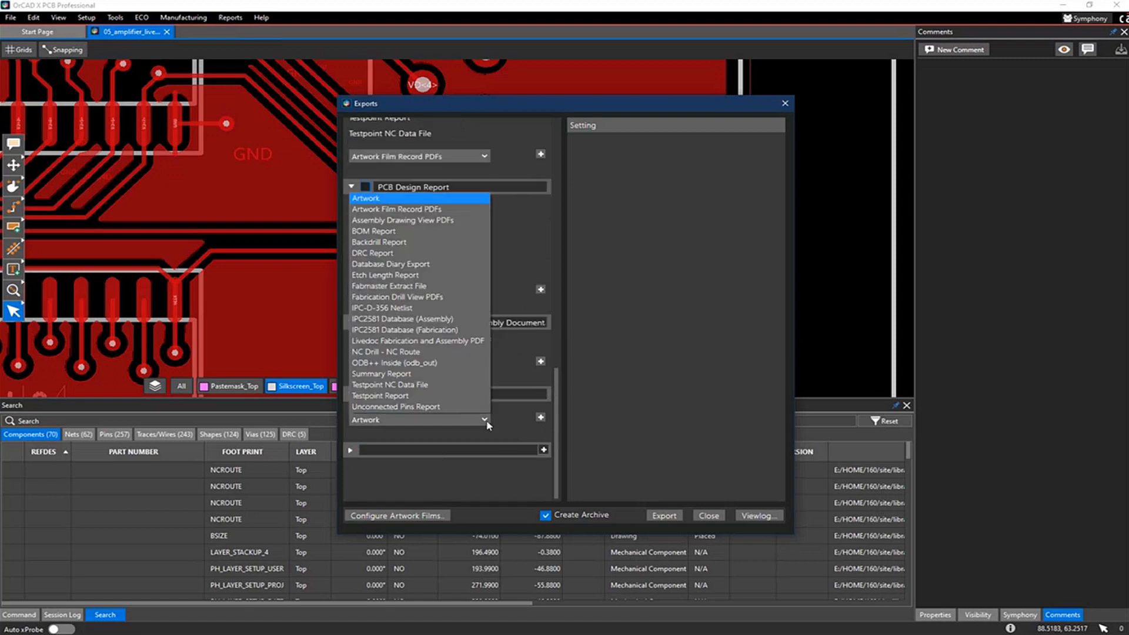
{"action": "left_click", "coordinate": [441, 385]}
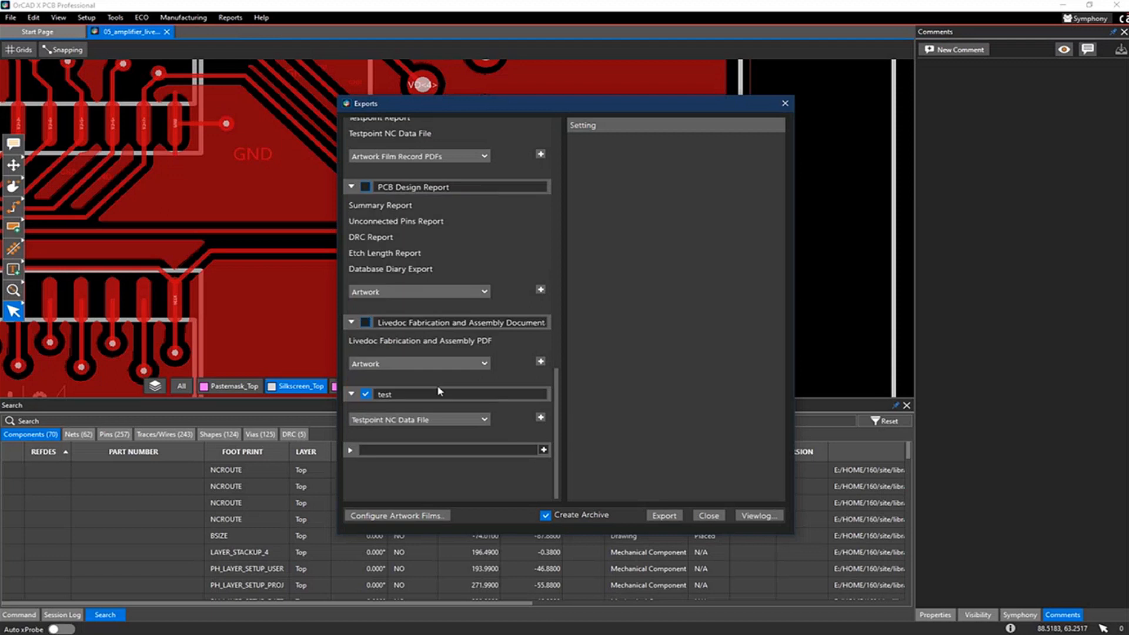
{"action": "left_click", "coordinate": [540, 419]}
{"action": "left_click", "coordinate": [485, 435]}
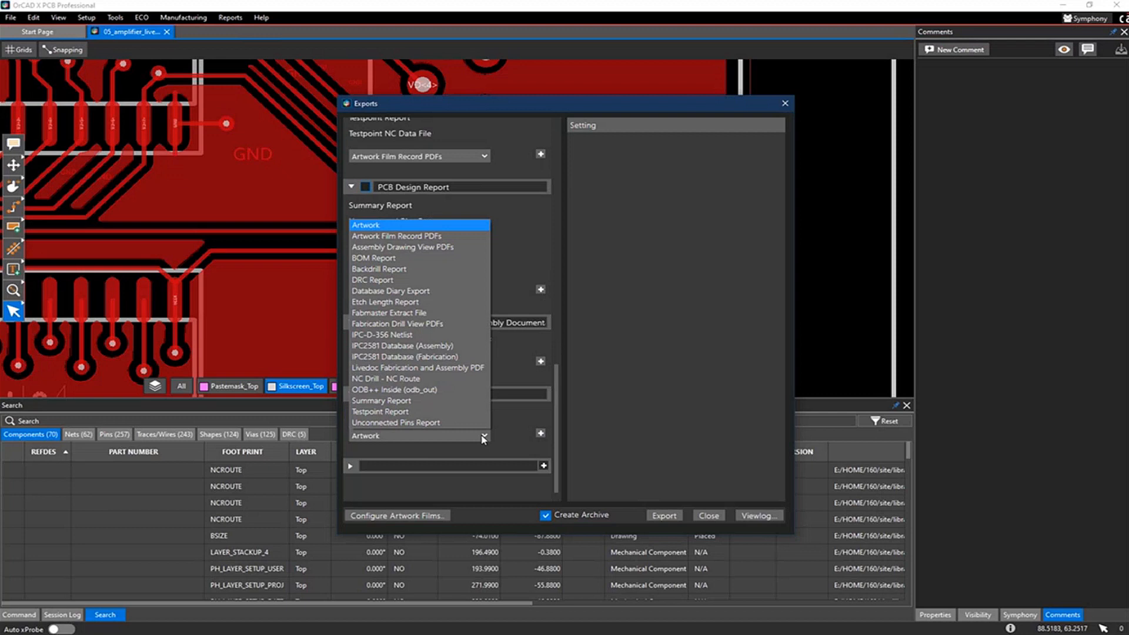
{"action": "left_click", "coordinate": [436, 411]}
{"action": "left_click", "coordinate": [435, 413]}
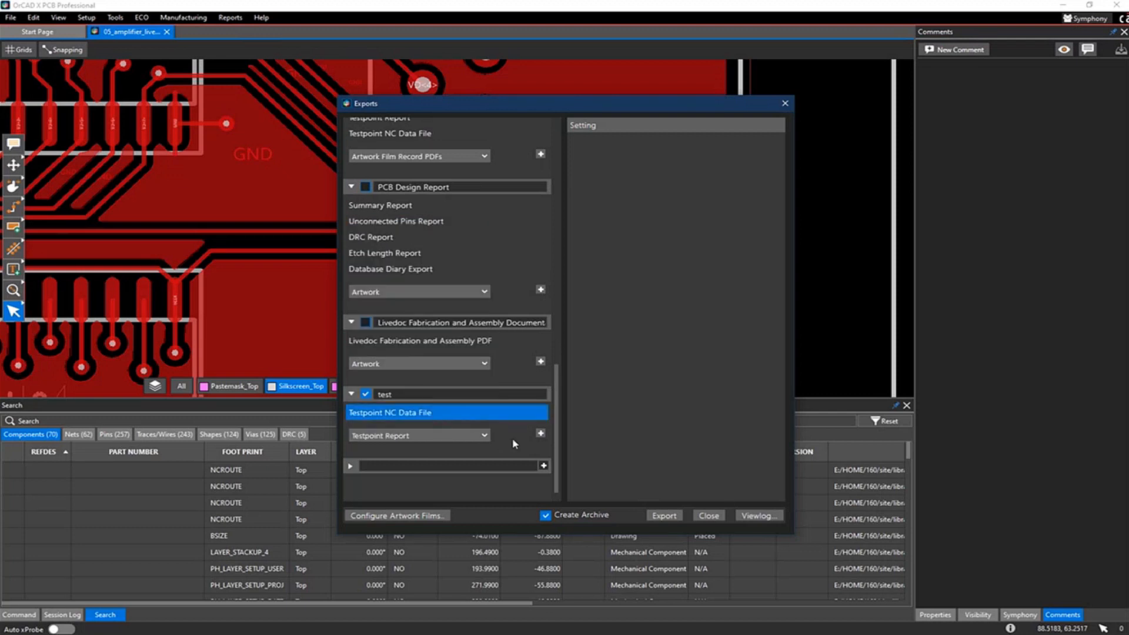
{"action": "left_click", "coordinate": [540, 434]}
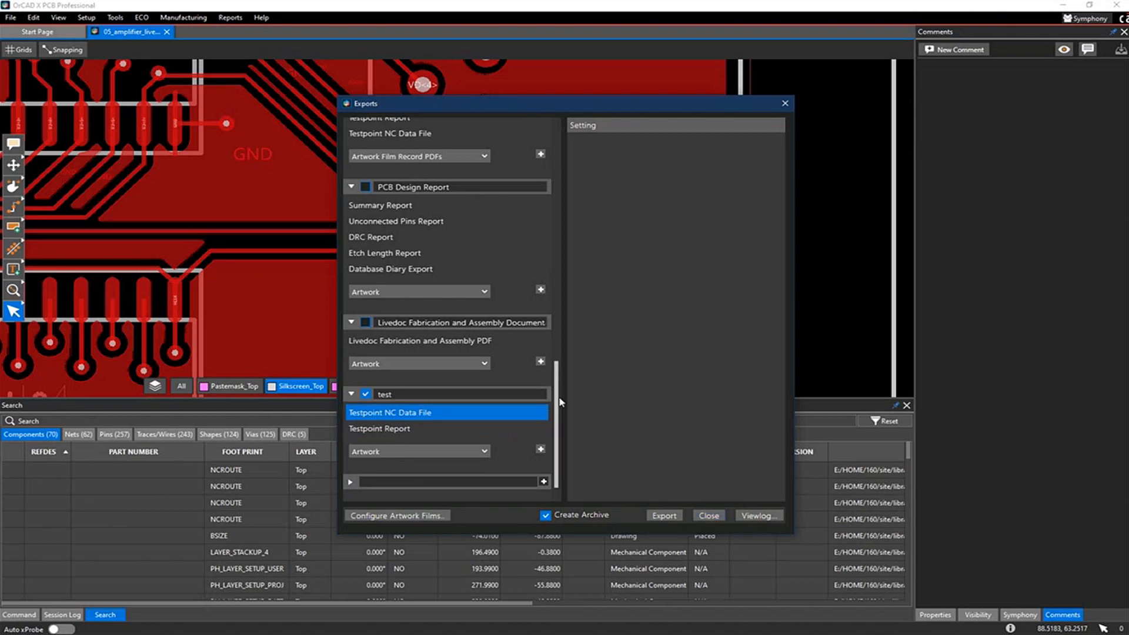
Review the Fabrication_IPC2581 outputs and the default artwork film settings, leaving them unchanged, and close the export setup
{"action": "left_click_drag", "start_coordinate": [555, 403], "coordinate": [559, 157]}
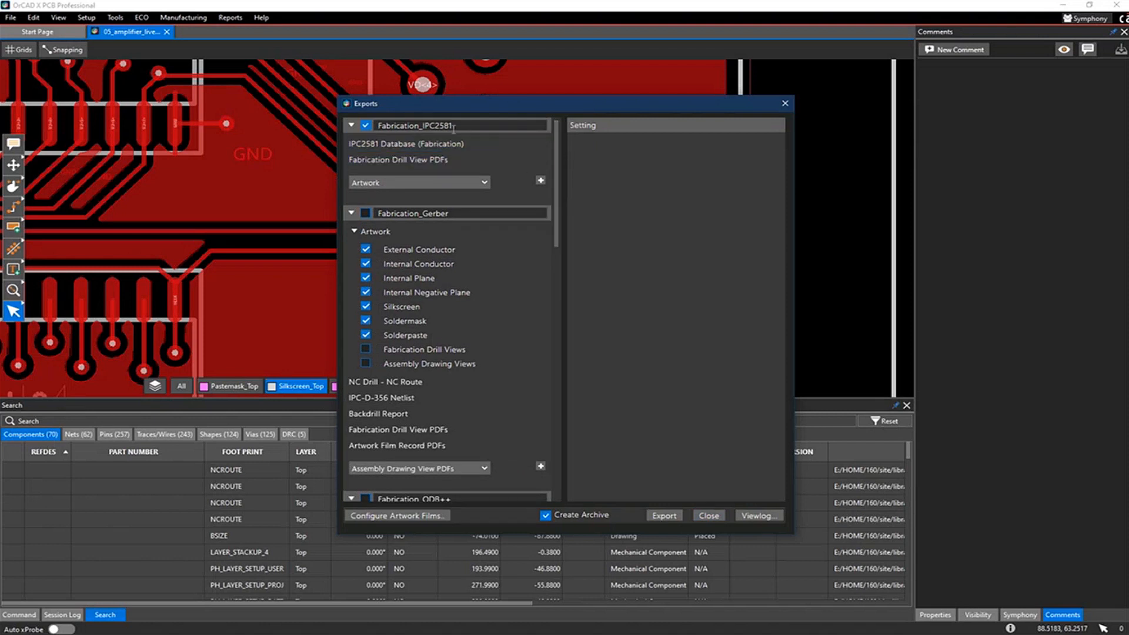
{"action": "left_click", "coordinate": [464, 144]}
{"action": "left_click", "coordinate": [379, 517]}
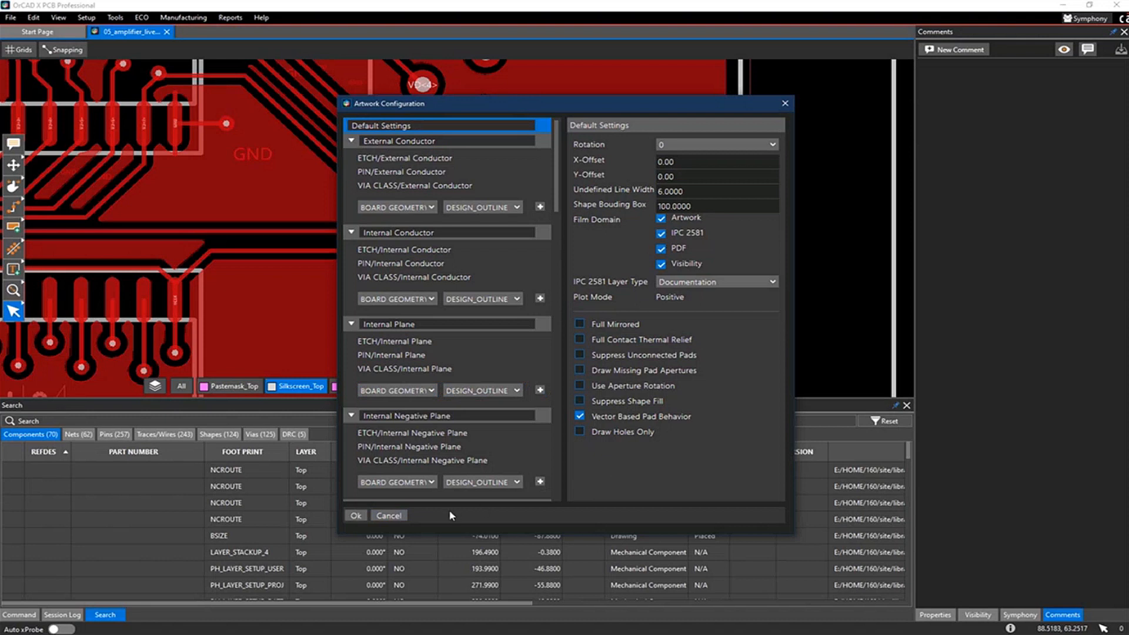
{"action": "left_click", "coordinate": [398, 516]}
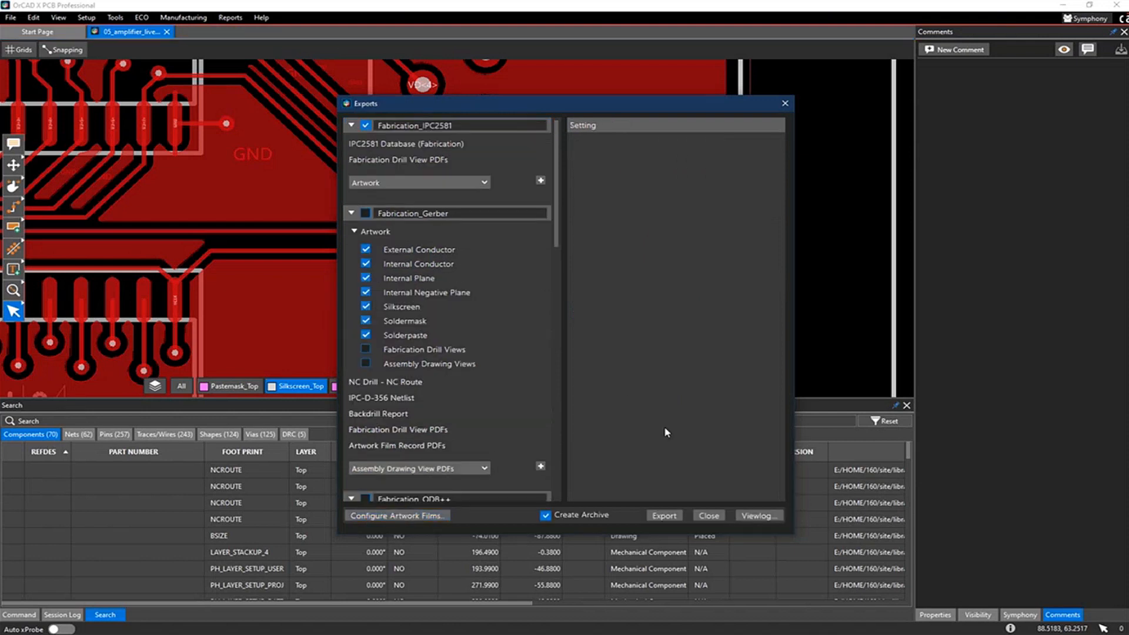
{"action": "left_click", "coordinate": [708, 516]}
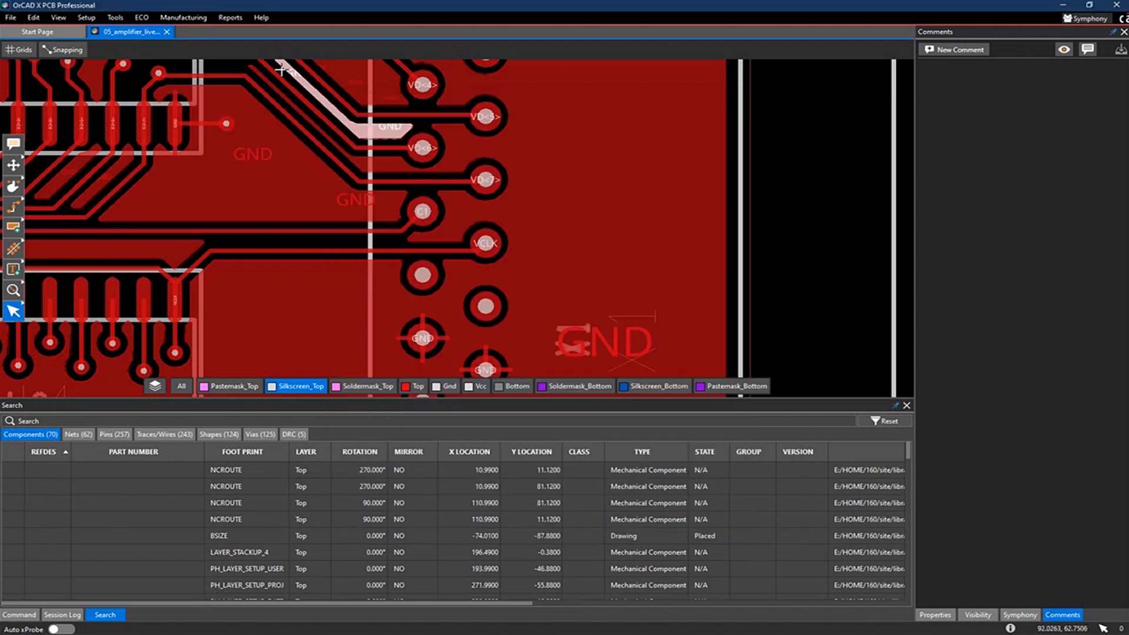
Open the board's LiveDoc documentation, shrink the session log and fit the Fabrication page to the enlarged drawing area
{"action": "mouse_move", "coordinate": [444, 167]}
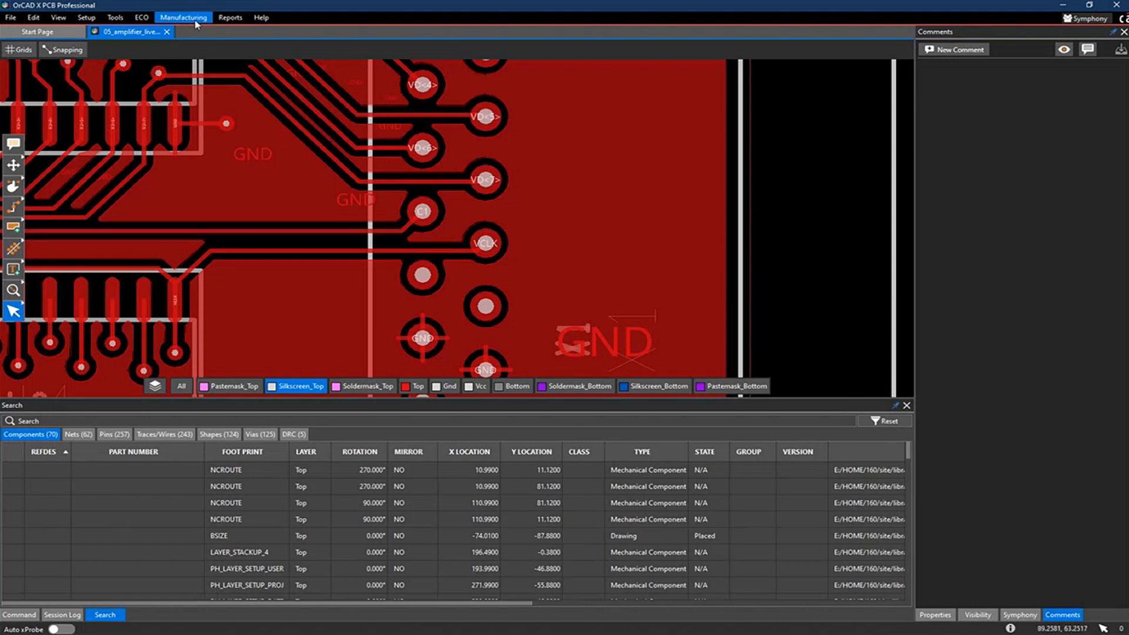
{"action": "left_click", "coordinate": [196, 22]}
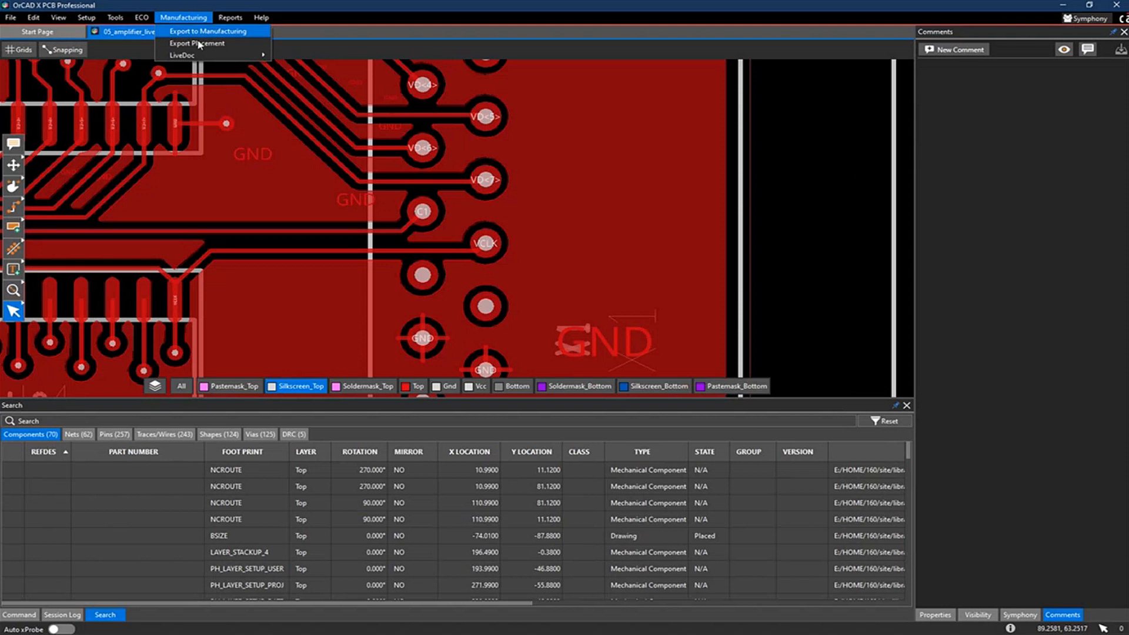
{"action": "mouse_move", "coordinate": [205, 54]}
{"action": "left_click", "coordinate": [292, 56]}
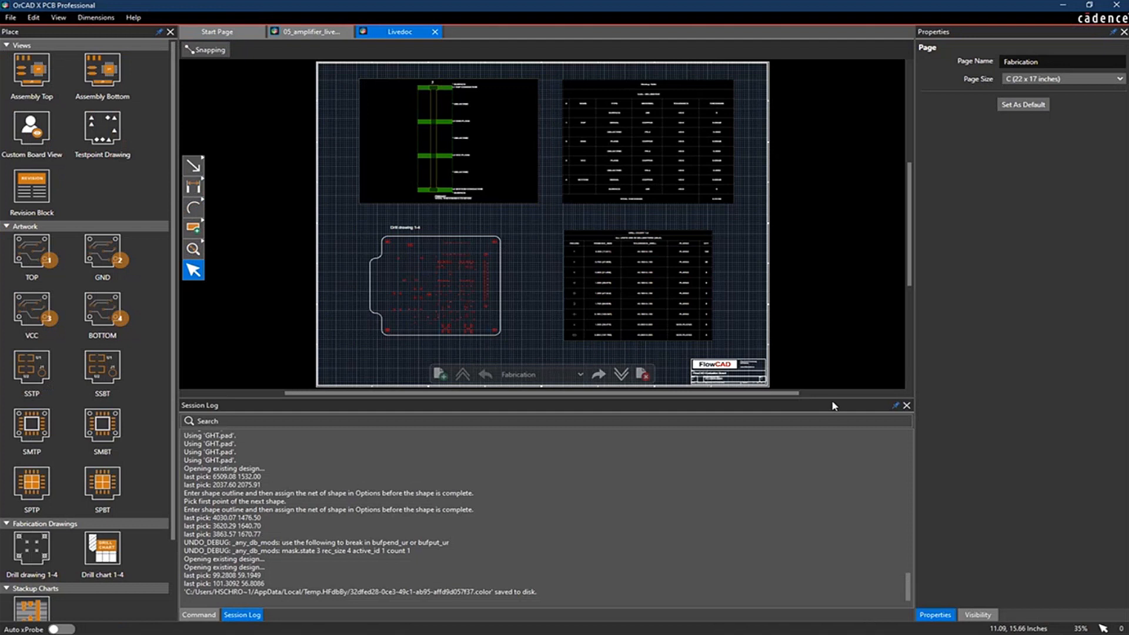
{"action": "left_click_drag", "start_coordinate": [832, 398], "coordinate": [829, 528]}
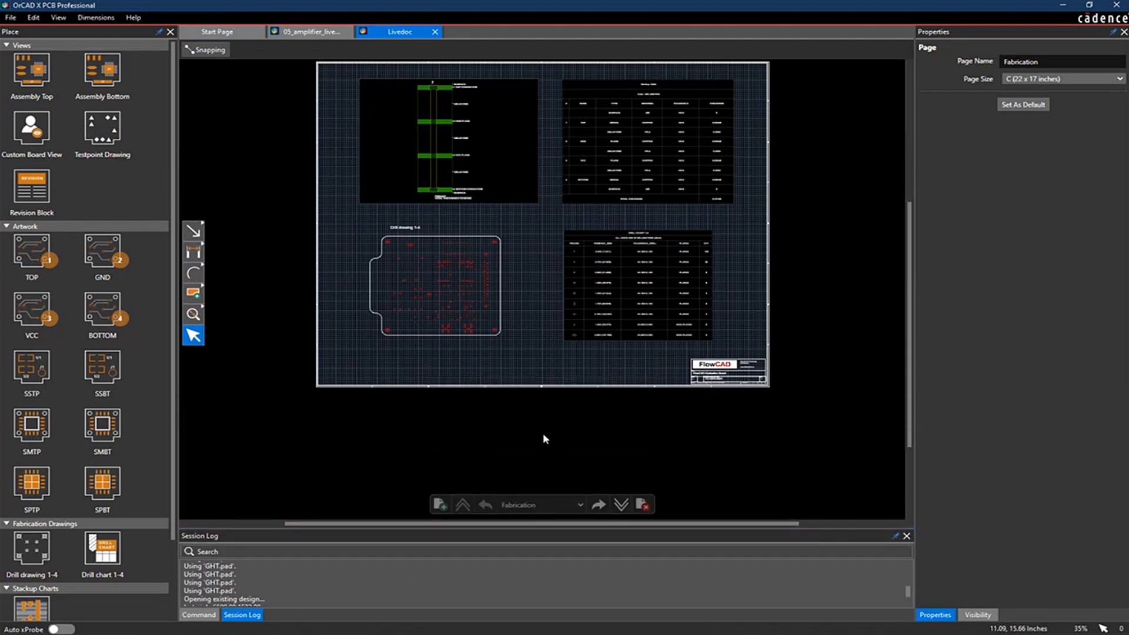
{"action": "left_click", "coordinate": [193, 315]}
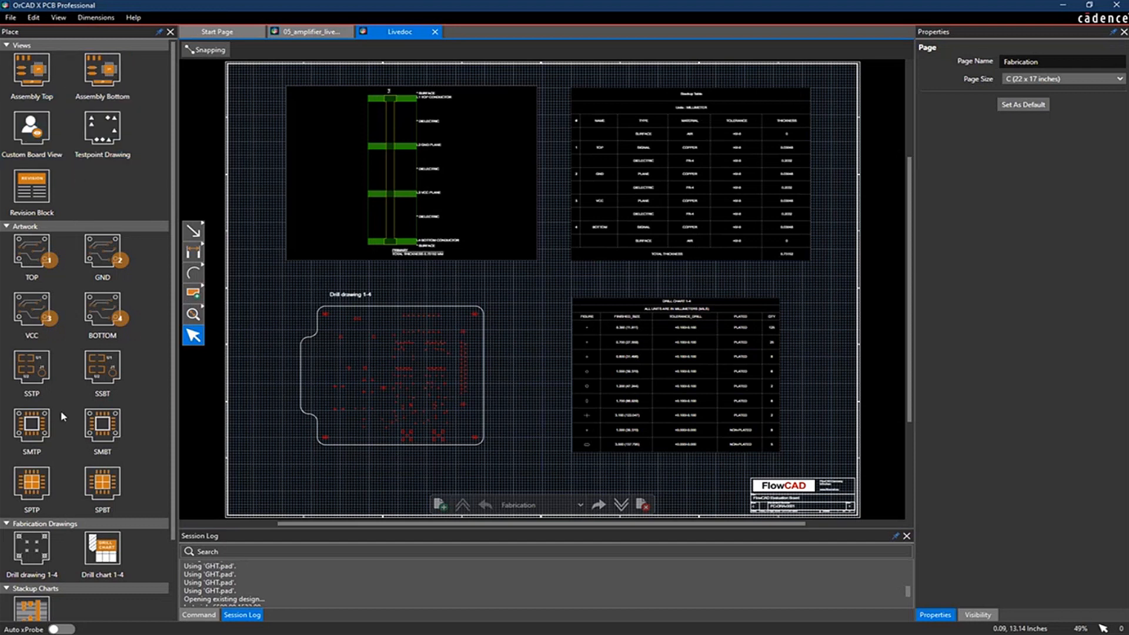
Look through the placeable LiveDoc views, artwork and charts, and go to the Assembly page
{"action": "scroll", "coordinate": [79, 430], "scroll_direction": "down", "scroll_amount": 2}
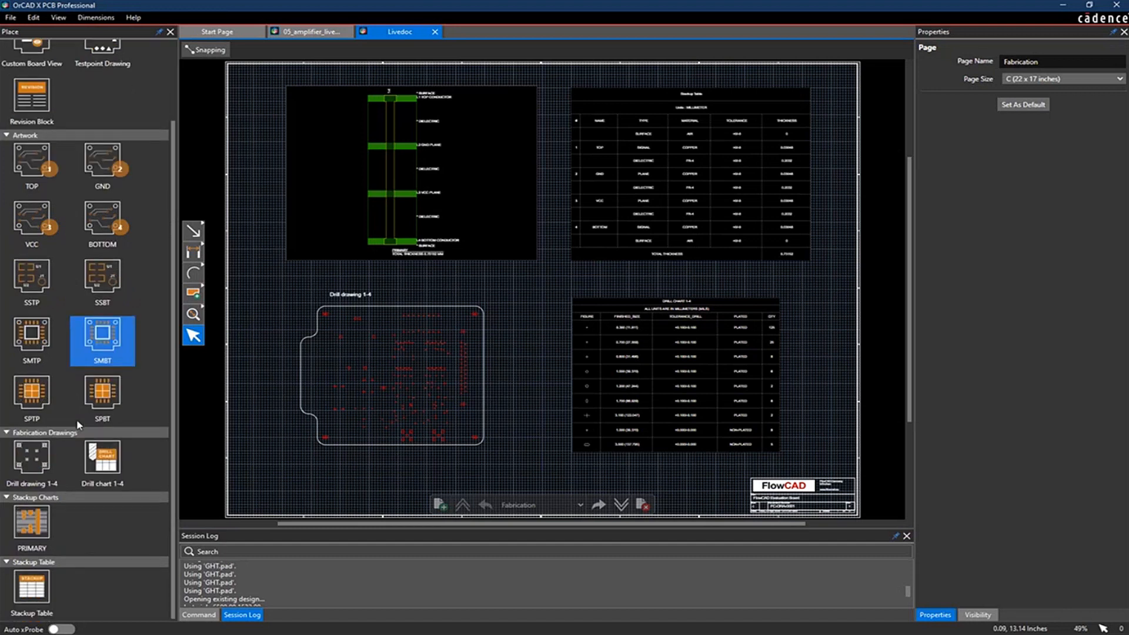
{"action": "scroll", "coordinate": [83, 411], "scroll_direction": "up", "scroll_amount": 2}
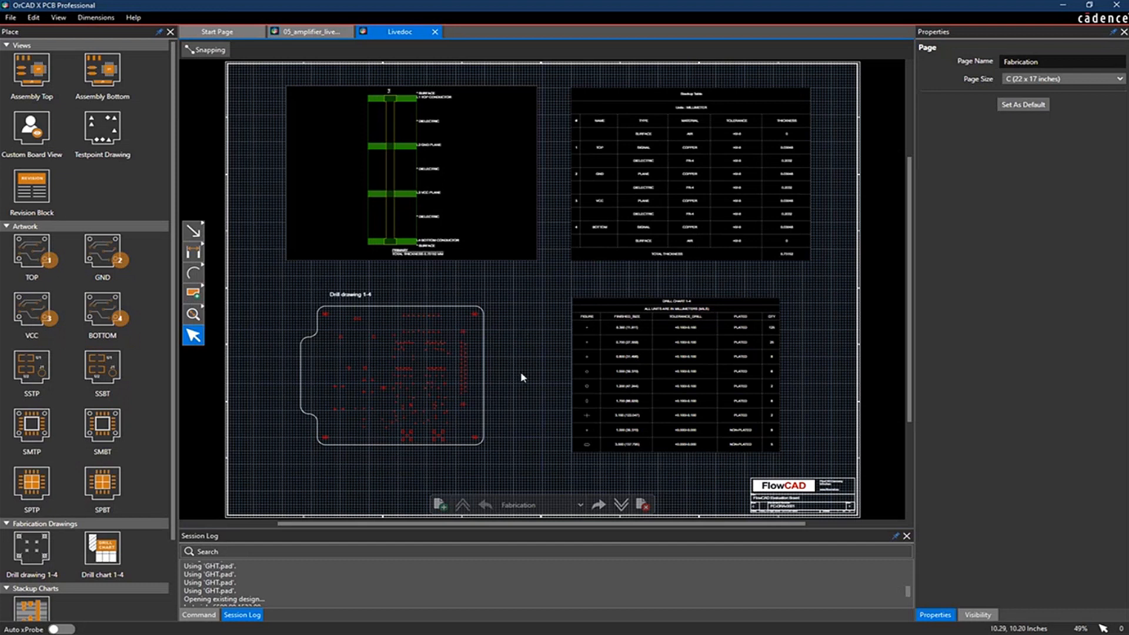
{"action": "left_click", "coordinate": [598, 505]}
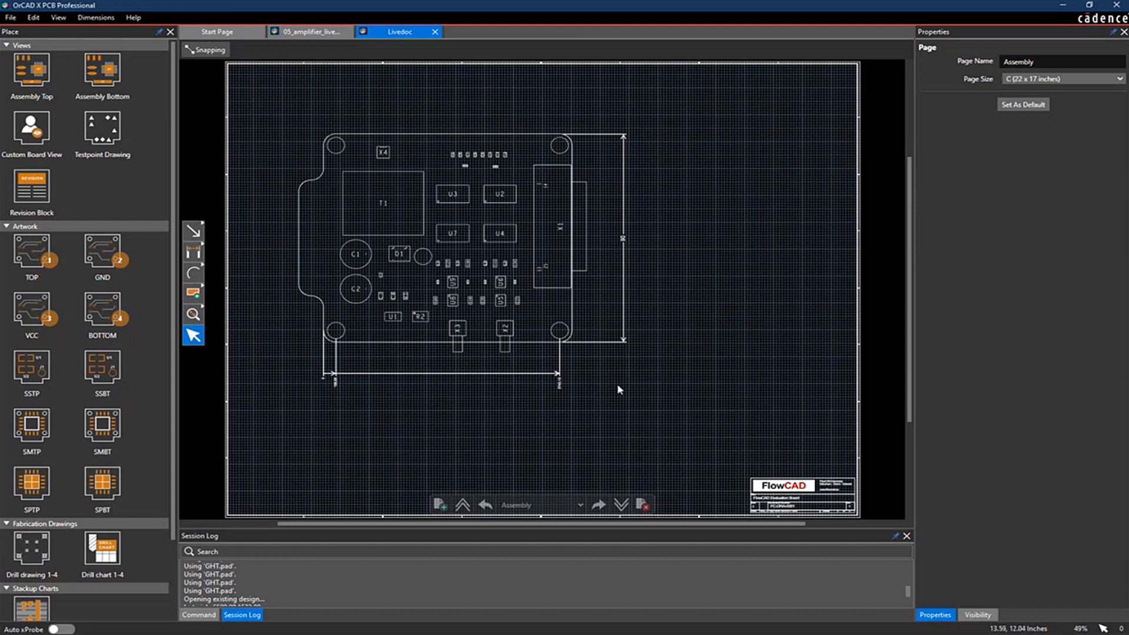
Add a new page after Gerberfilms and place a custom board view on it, enlarged to about 1180 by 965
{"action": "left_click", "coordinate": [602, 508]}
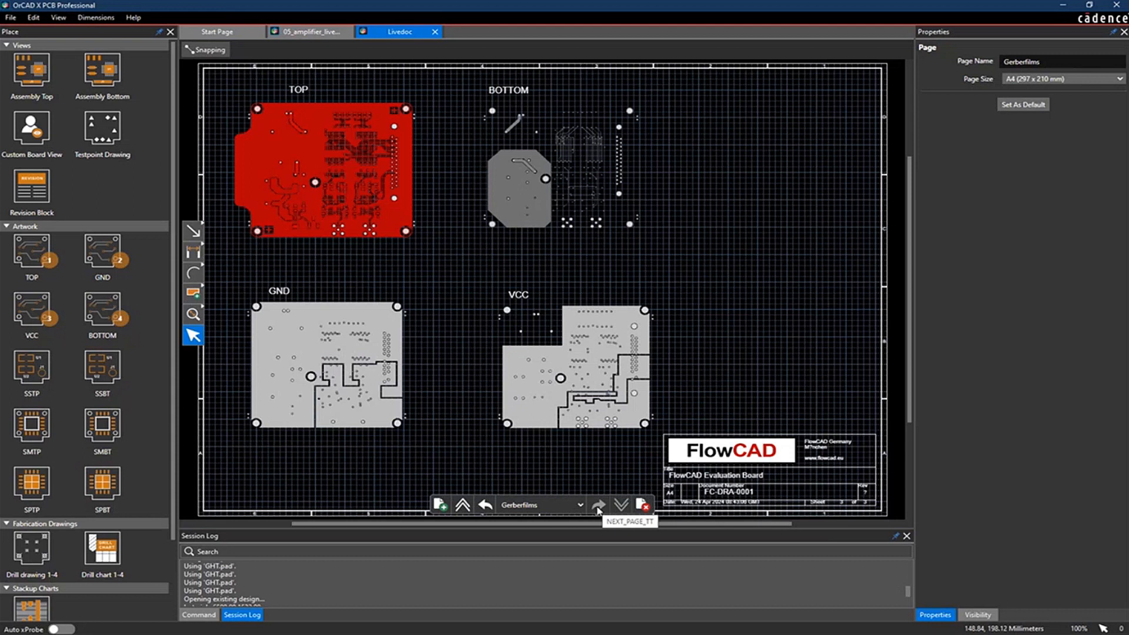
{"action": "left_click", "coordinate": [440, 507]}
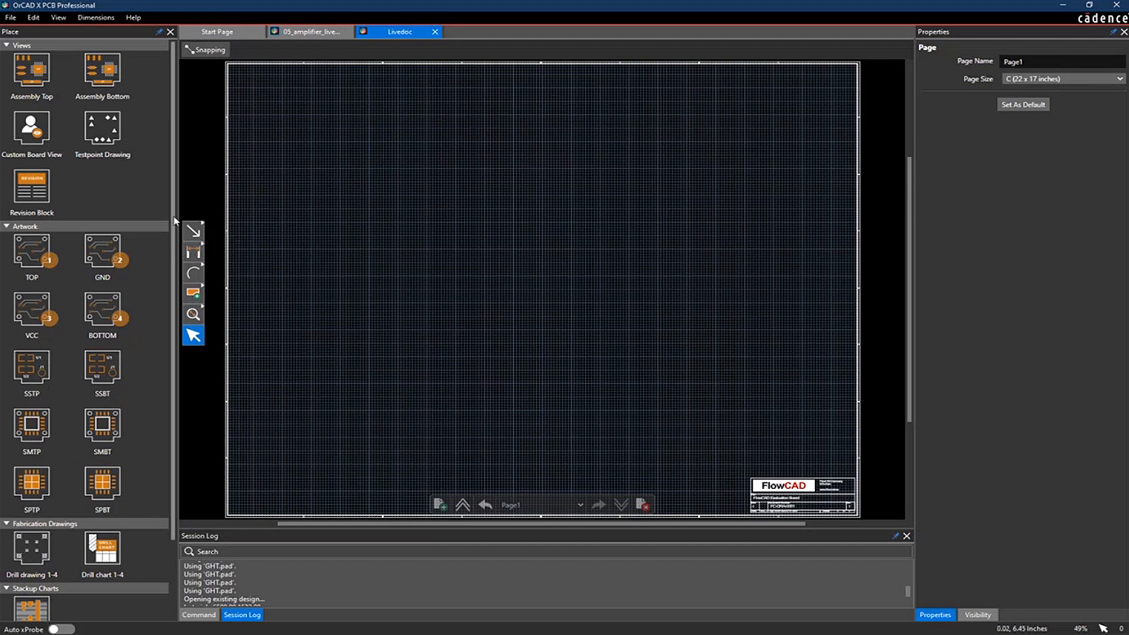
{"action": "left_click", "coordinate": [38, 141]}
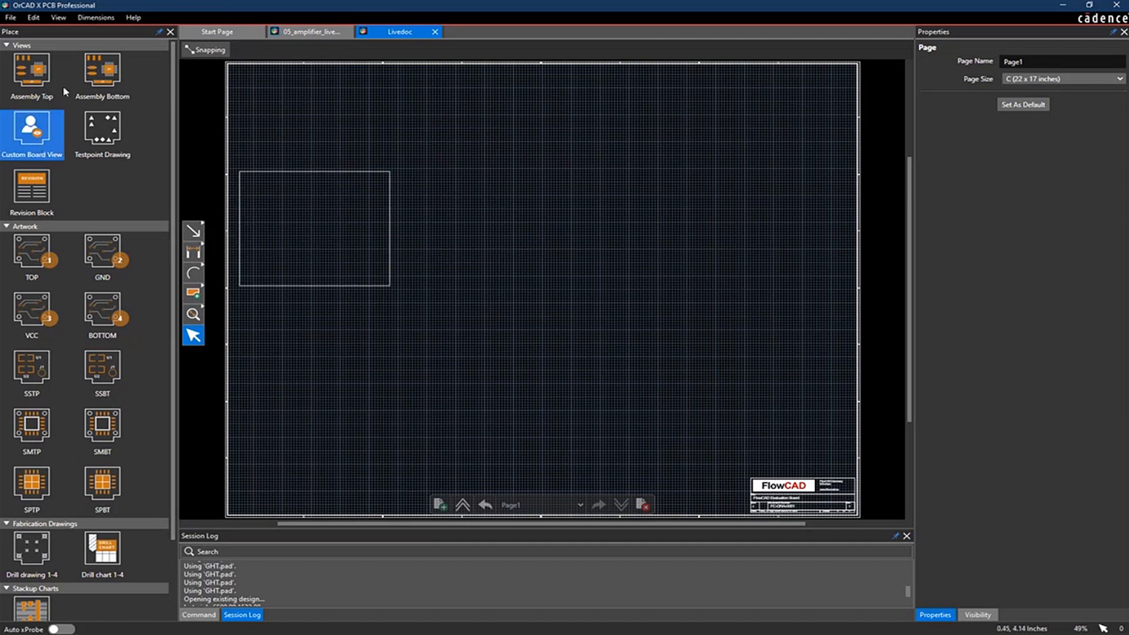
{"action": "left_click", "coordinate": [366, 170]}
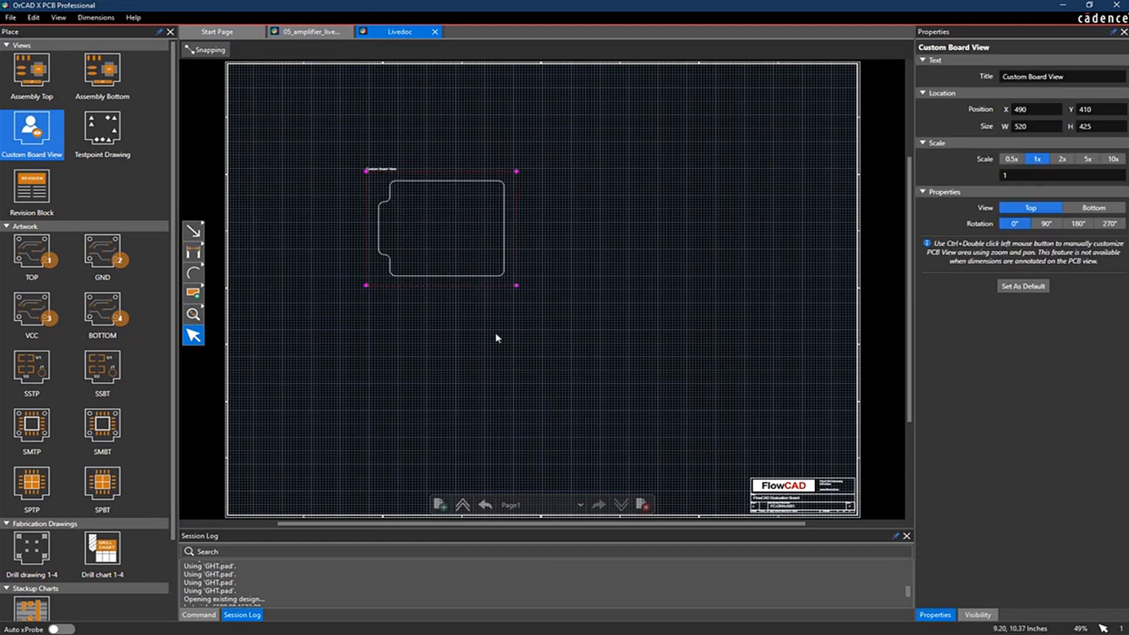
{"action": "left_click_drag", "start_coordinate": [517, 286], "coordinate": [708, 432]}
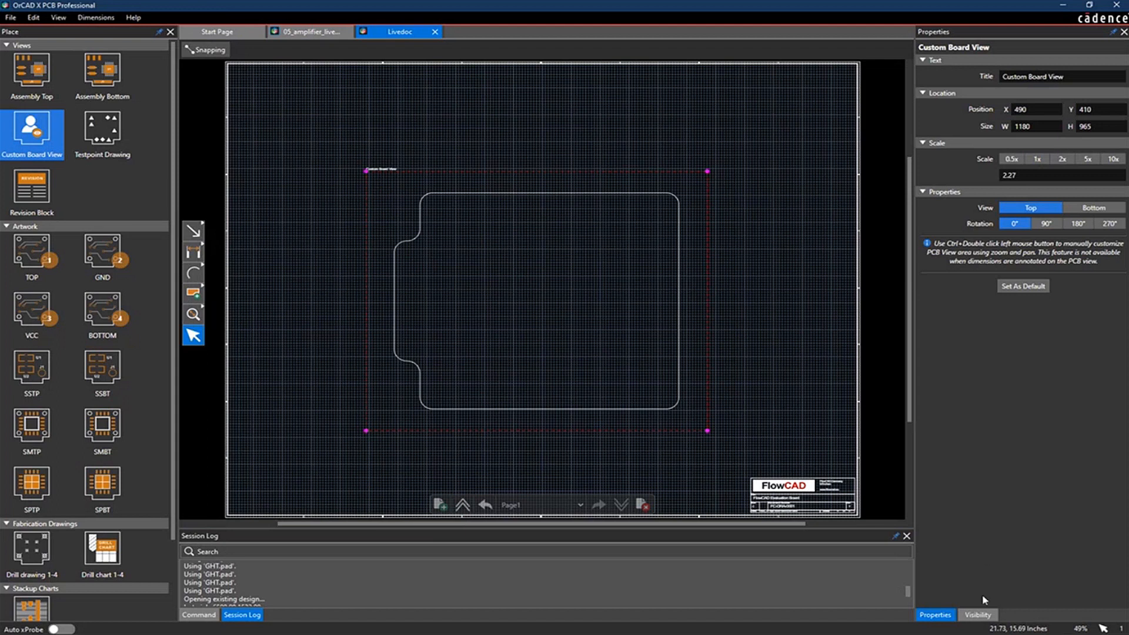
Show all Top layer objects in the custom board view
{"action": "left_click", "coordinate": [977, 615]}
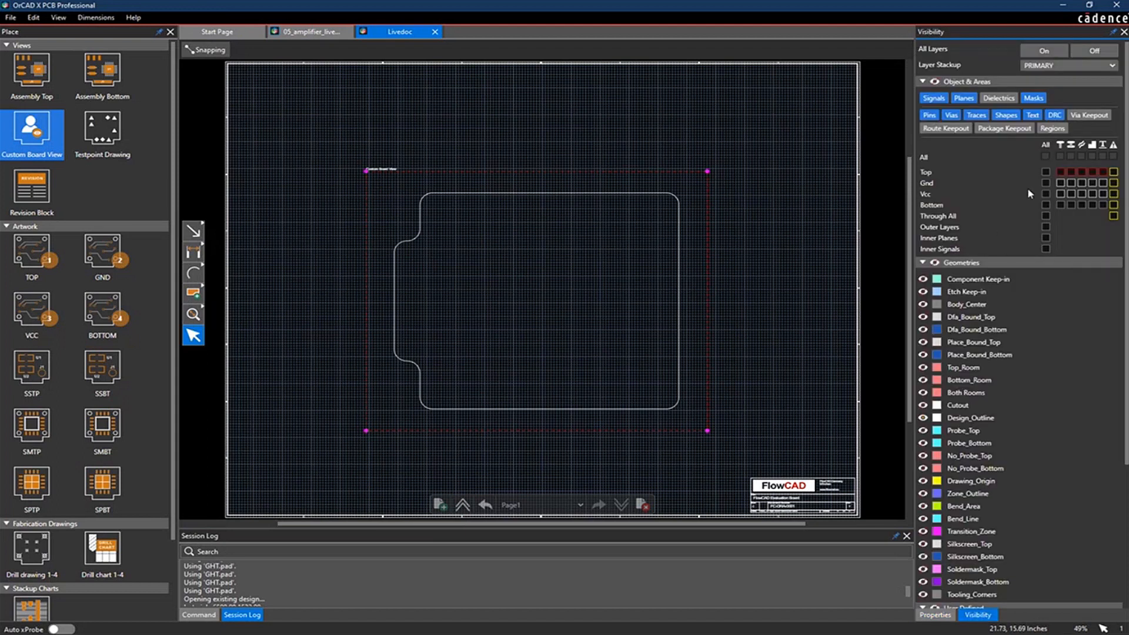
{"action": "left_click", "coordinate": [1045, 171]}
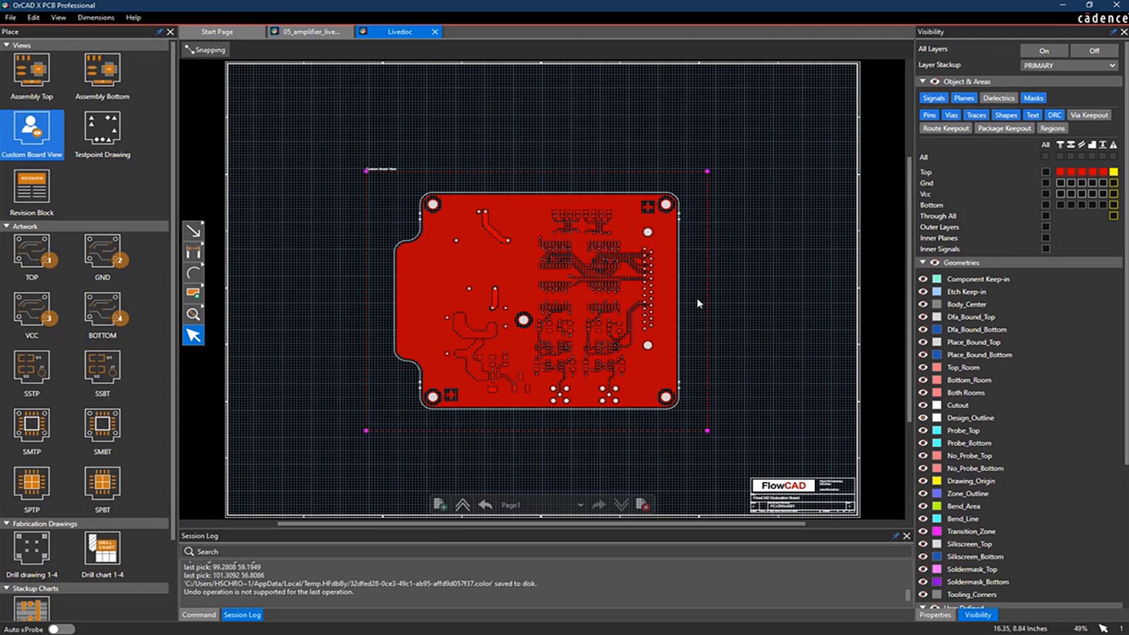
{"action": "left_click", "coordinate": [933, 615]}
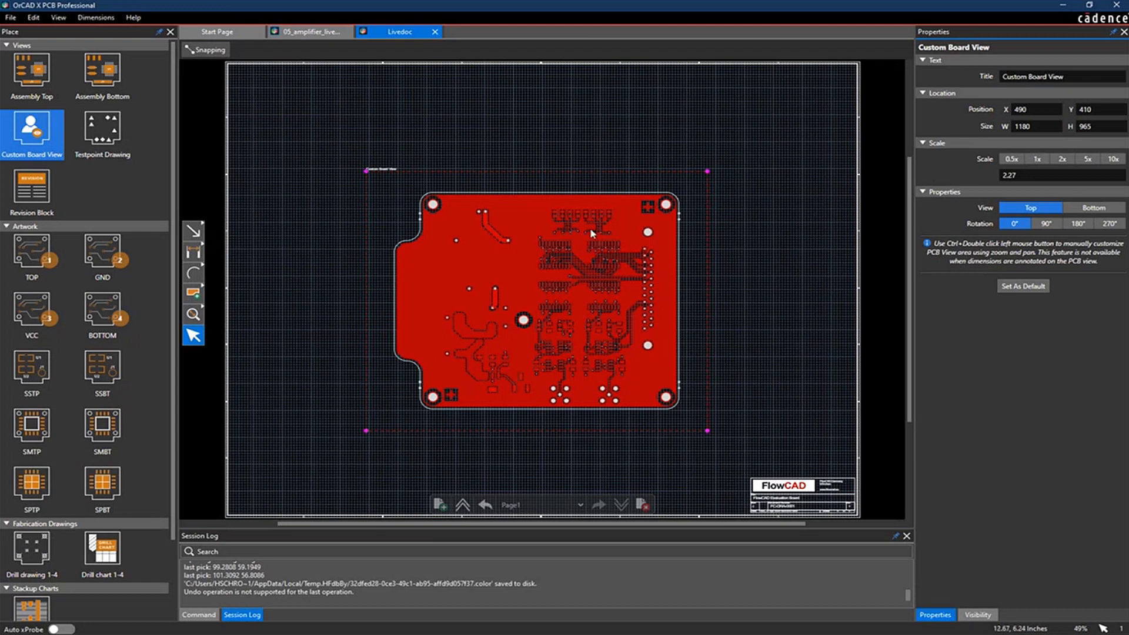
Customize the PCB area of the custom board view to frame the eight-capacitor row and its fan-out traces near the board's upper edge
{"action": "scroll", "coordinate": [591, 228], "scroll_direction": "up", "scroll_amount": 1}
{"action": "scroll", "coordinate": [590, 228], "scroll_direction": "up", "scroll_amount": 3}
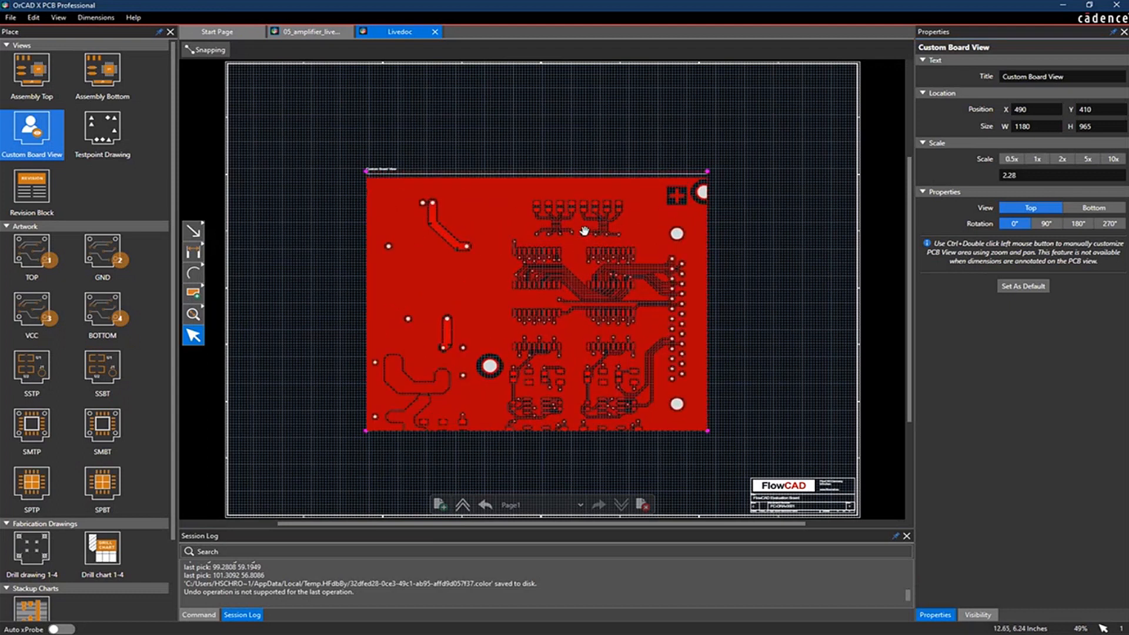
{"action": "left_click_drag", "start_coordinate": [585, 238], "coordinate": [551, 281]}
{"action": "scroll", "coordinate": [551, 280], "scroll_direction": "up", "scroll_amount": 1}
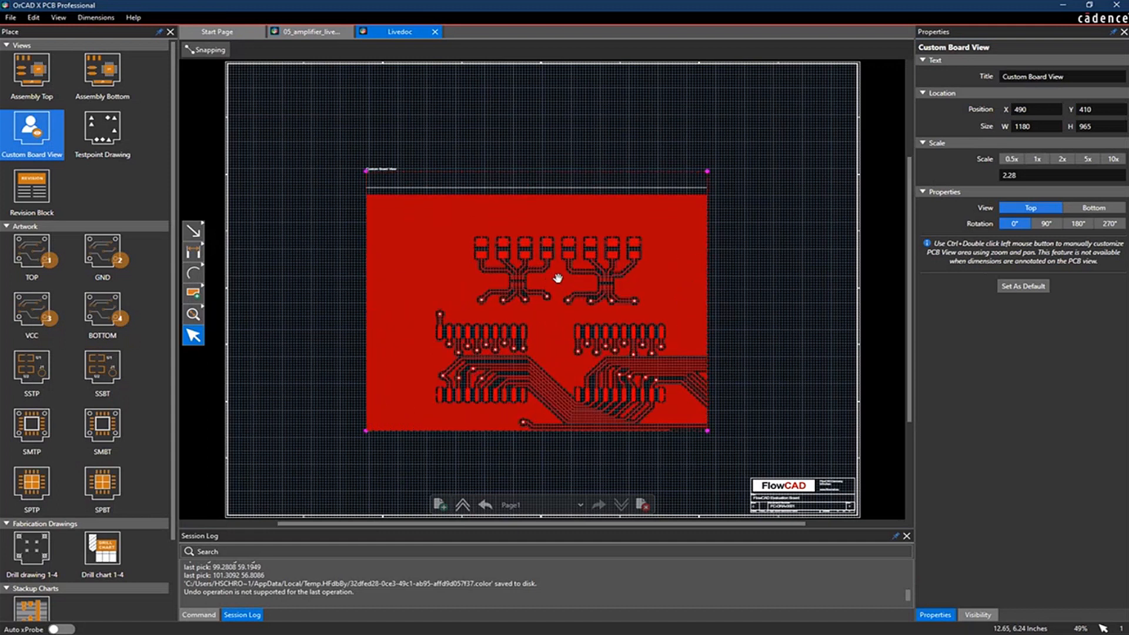
{"action": "scroll", "coordinate": [558, 280], "scroll_direction": "up", "scroll_amount": 2}
{"action": "scroll", "coordinate": [562, 280], "scroll_direction": "up", "scroll_amount": 3}
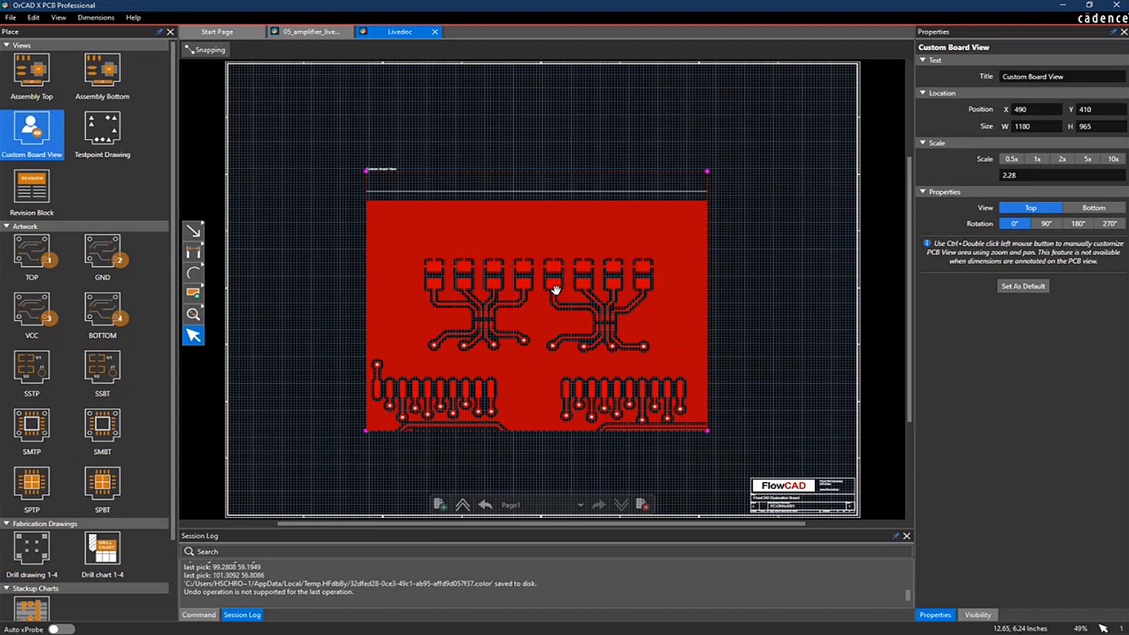
{"action": "scroll", "coordinate": [541, 312], "scroll_direction": "up", "scroll_amount": 1}
{"action": "scroll", "coordinate": [540, 313], "scroll_direction": "down", "scroll_amount": 1}
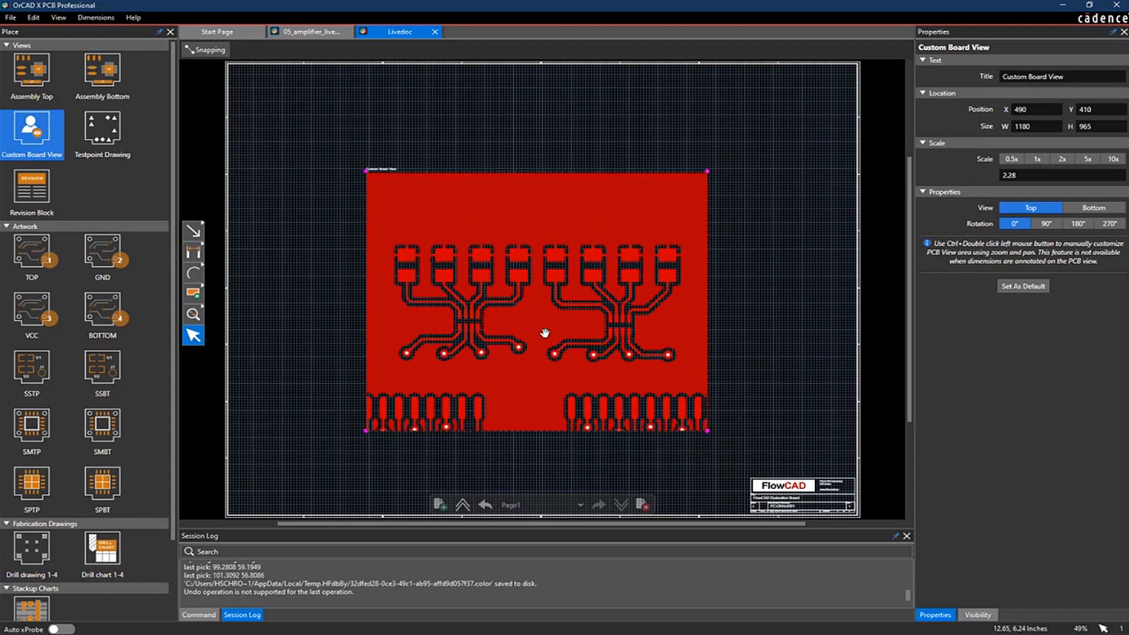
{"action": "left_click", "coordinate": [749, 311]}
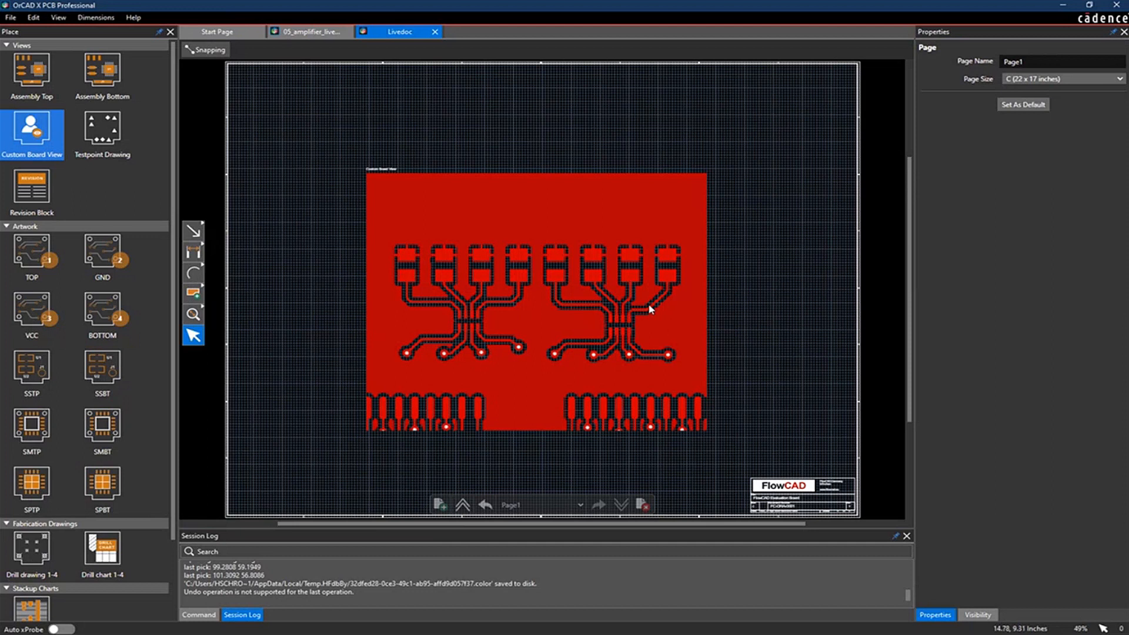
On the amplifier board, limit the selection filter to traces and delete the traces between the eight upper capacitors, the two RN networks and their vias
{"action": "left_click", "coordinate": [309, 32]}
{"action": "scroll", "coordinate": [302, 219], "scroll_direction": "up", "scroll_amount": 5}
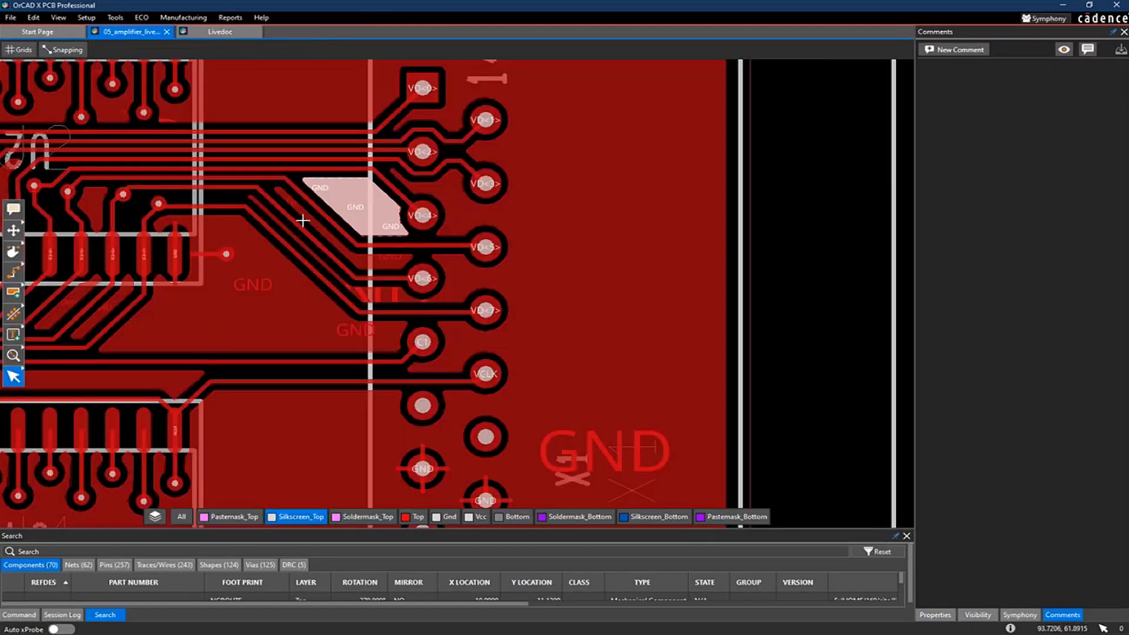
{"action": "scroll", "coordinate": [77, 299], "scroll_direction": "down", "scroll_amount": 5}
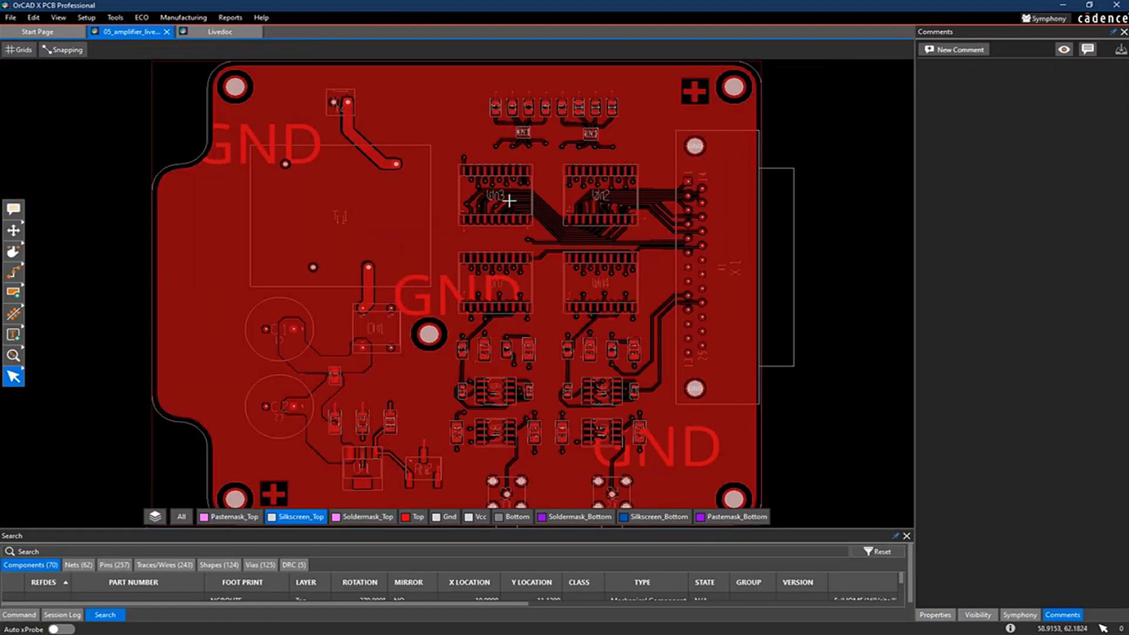
{"action": "scroll", "coordinate": [561, 127], "scroll_direction": "up", "scroll_amount": 2}
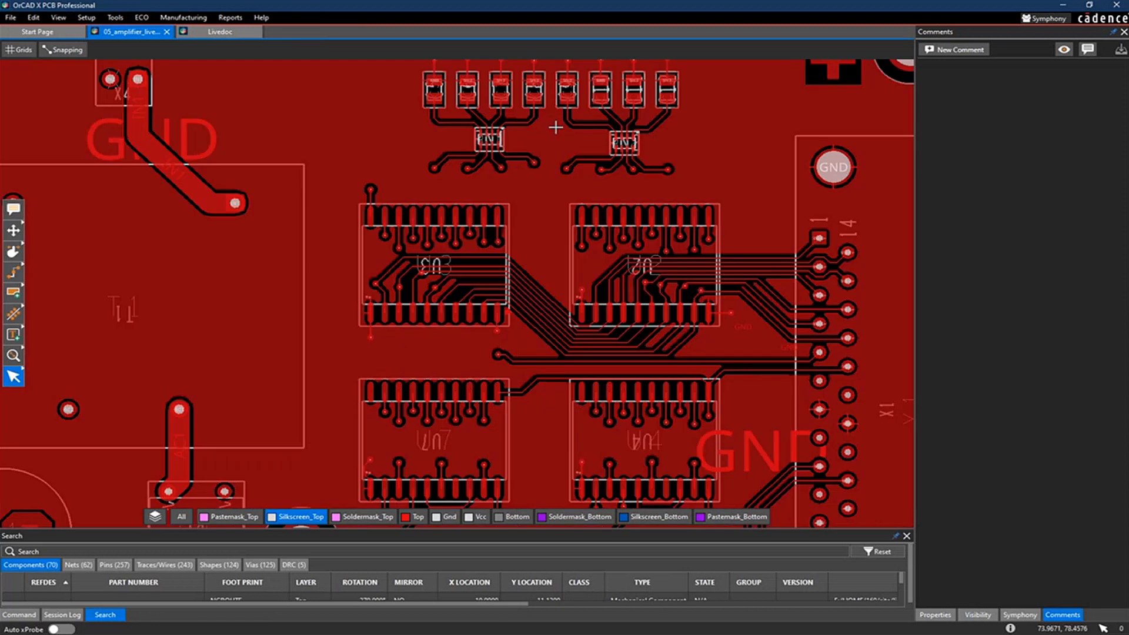
{"action": "scroll", "coordinate": [542, 229], "scroll_direction": "up", "scroll_amount": 3}
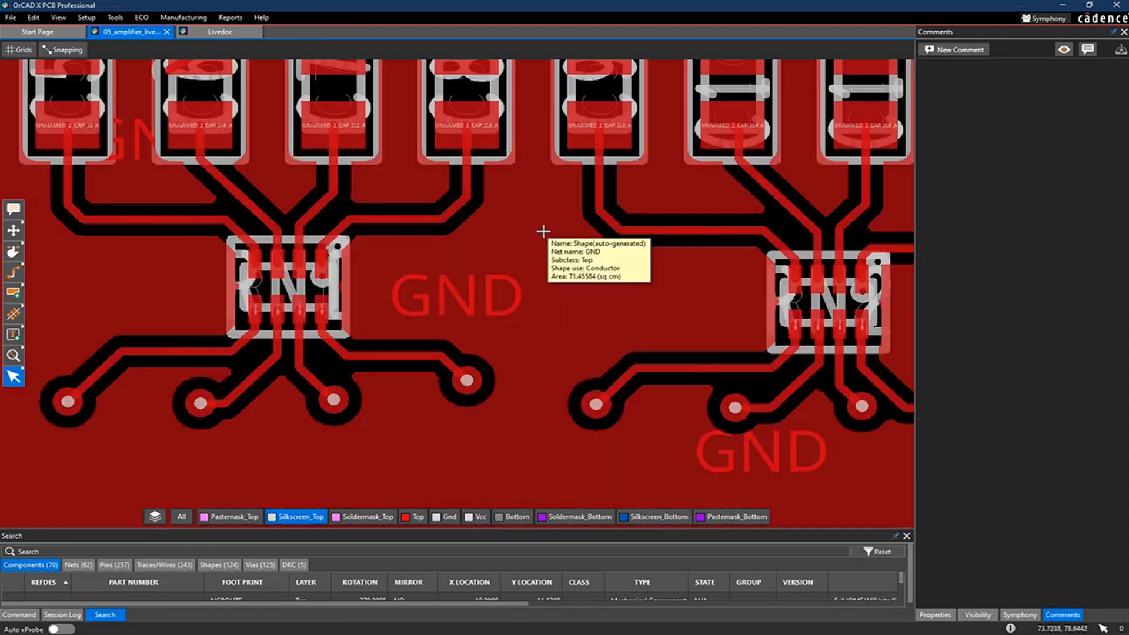
{"action": "scroll", "coordinate": [543, 231], "scroll_direction": "down", "scroll_amount": 2}
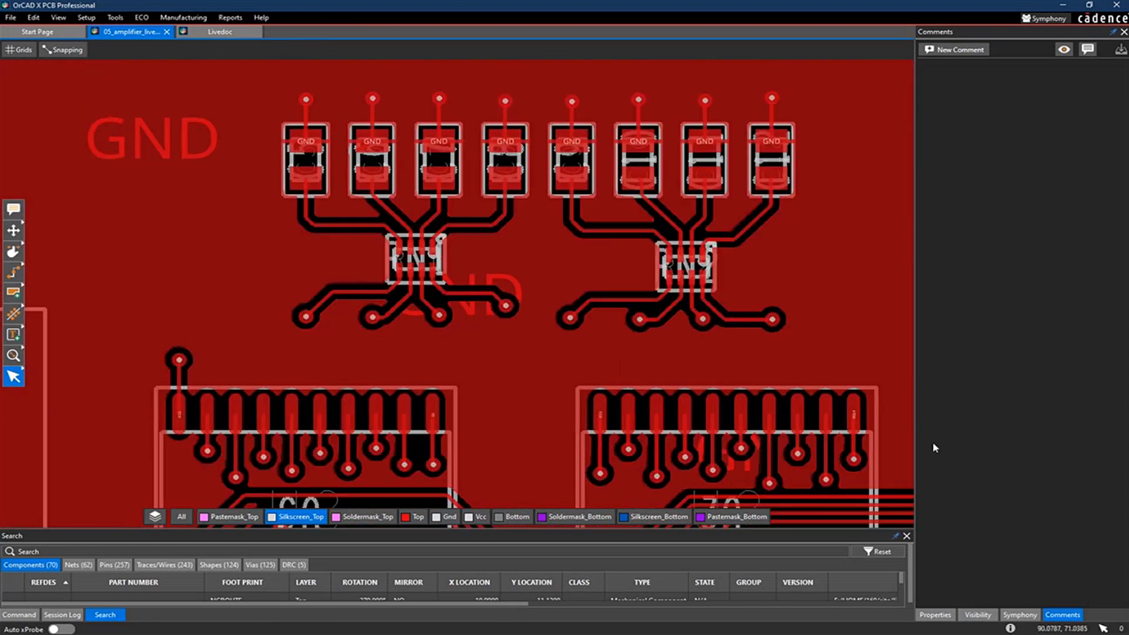
{"action": "left_click", "coordinate": [934, 614]}
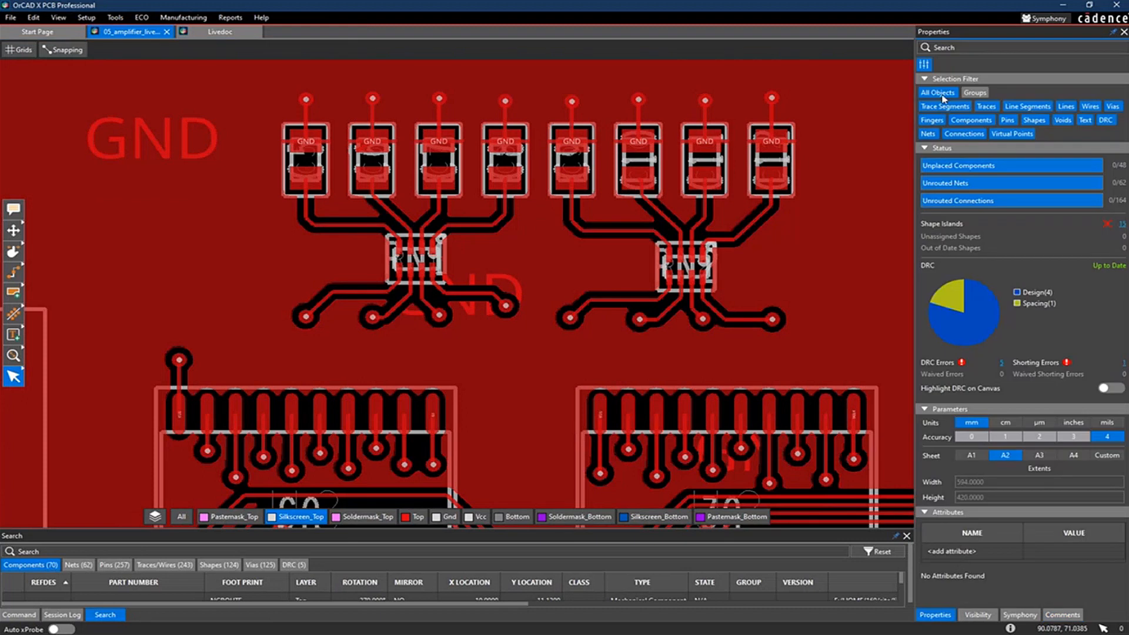
{"action": "left_click", "coordinate": [983, 107]}
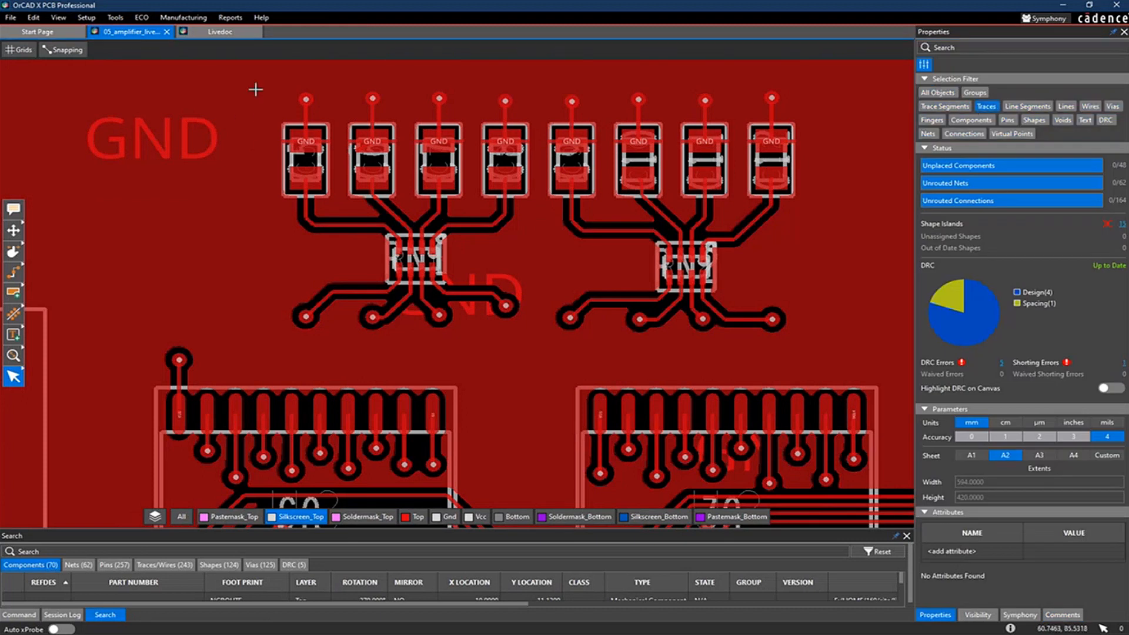
{"action": "mouse_move", "coordinate": [255, 94]}
{"action": "left_mouse_down"}
{"action": "mouse_move", "coordinate": [466, 206]}
{"action": "mouse_move", "coordinate": [821, 362]}
{"action": "left_mouse_up"}
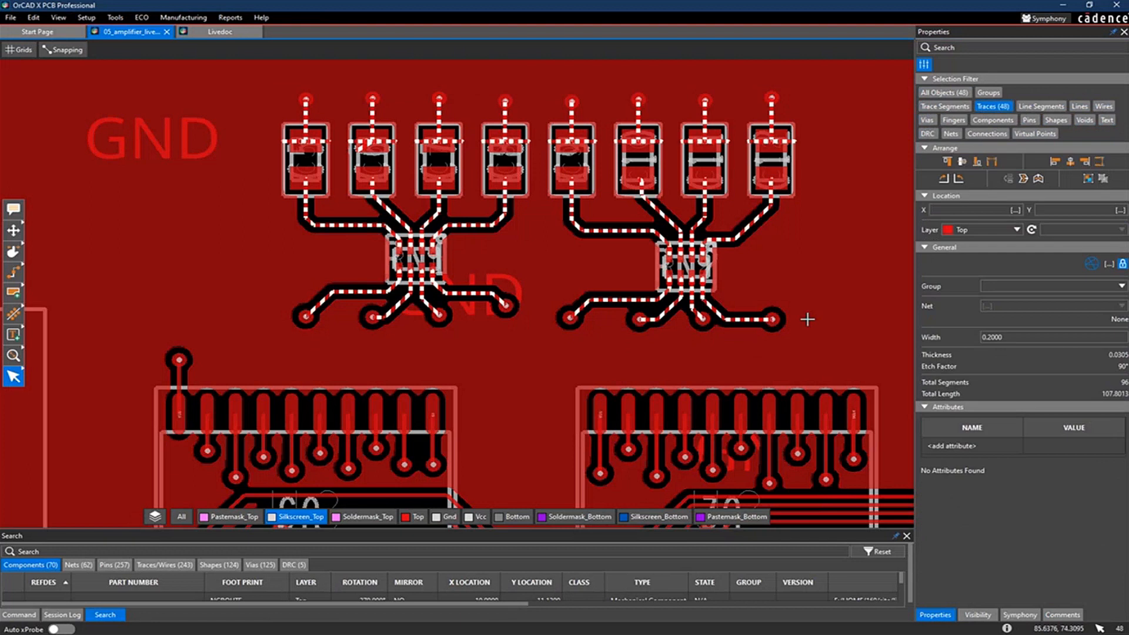
{"action": "key", "text": "Delete"}
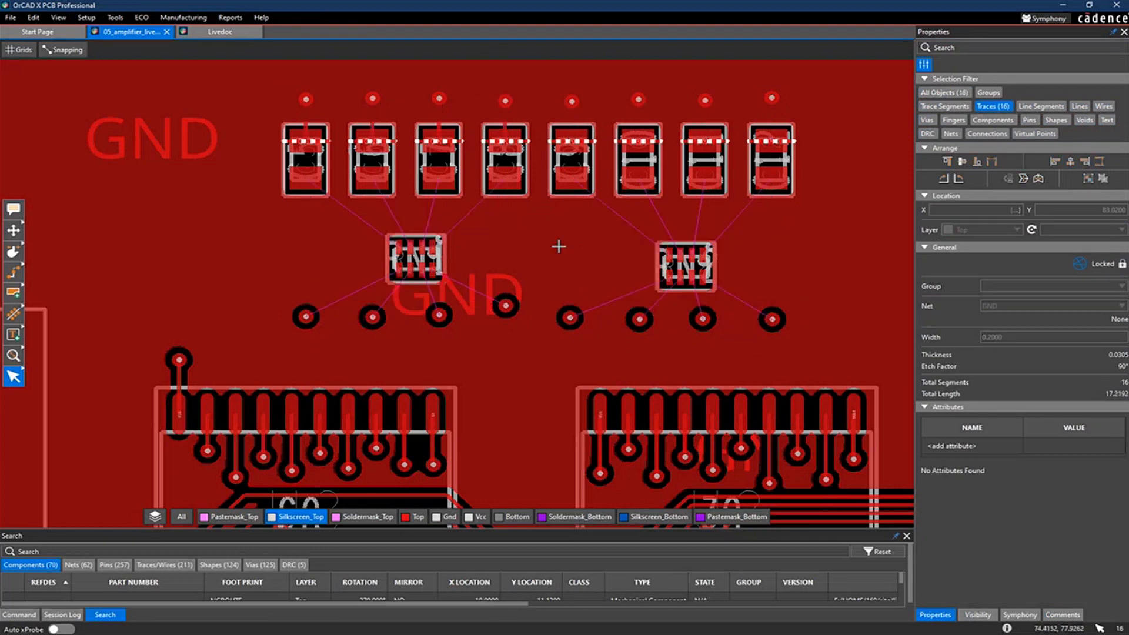